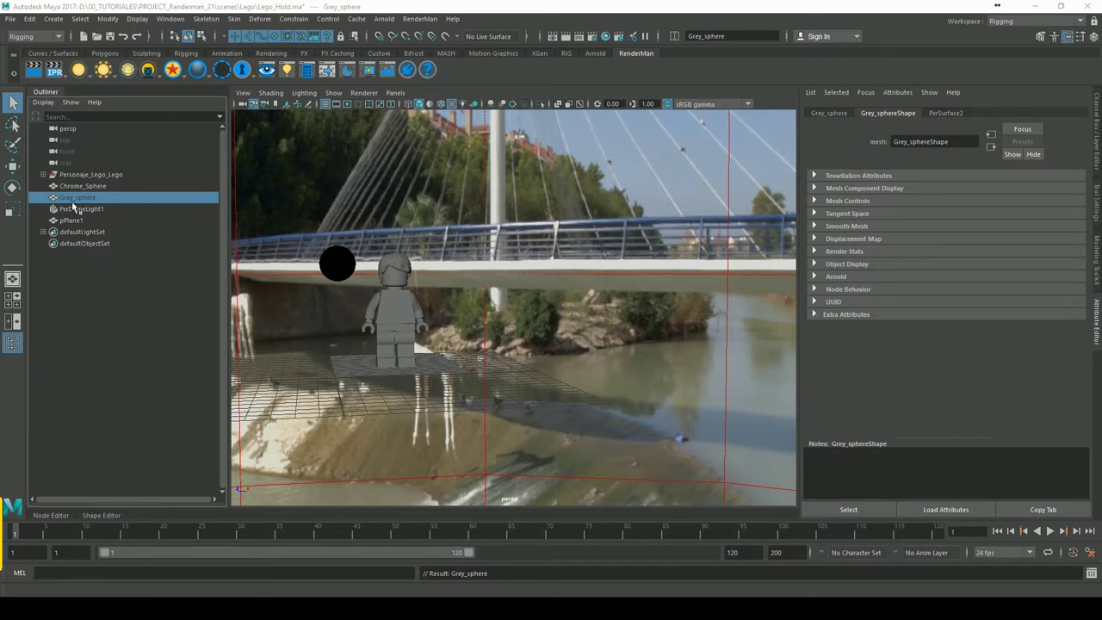
Unhide Grey_sphere with H so it shows beside the black sphere, then clear the selection.
key("h")
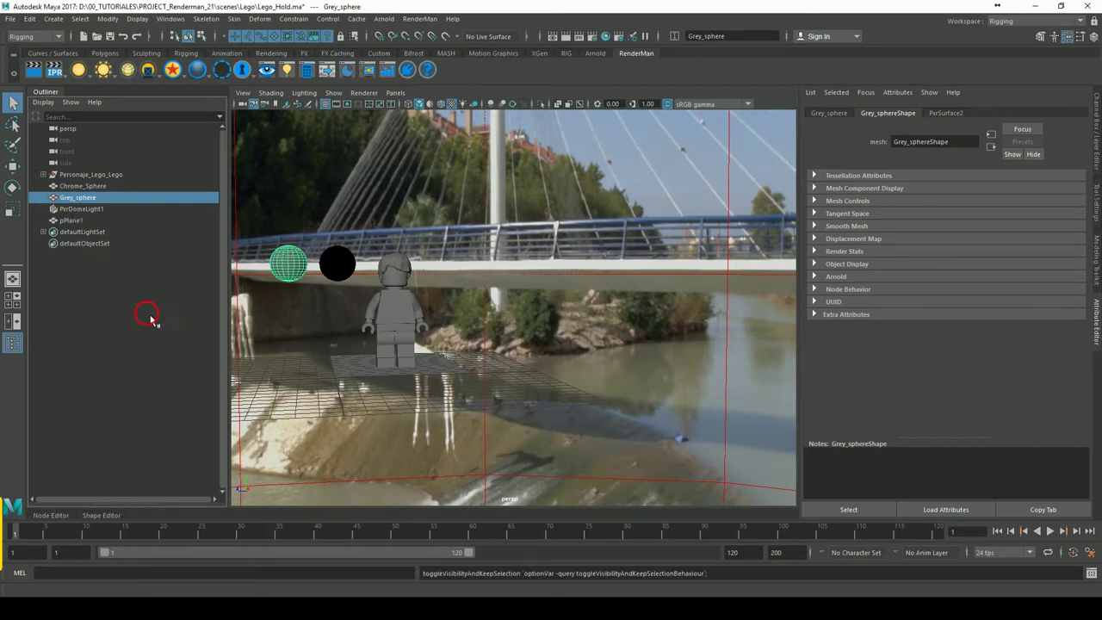
left_click(148, 315)
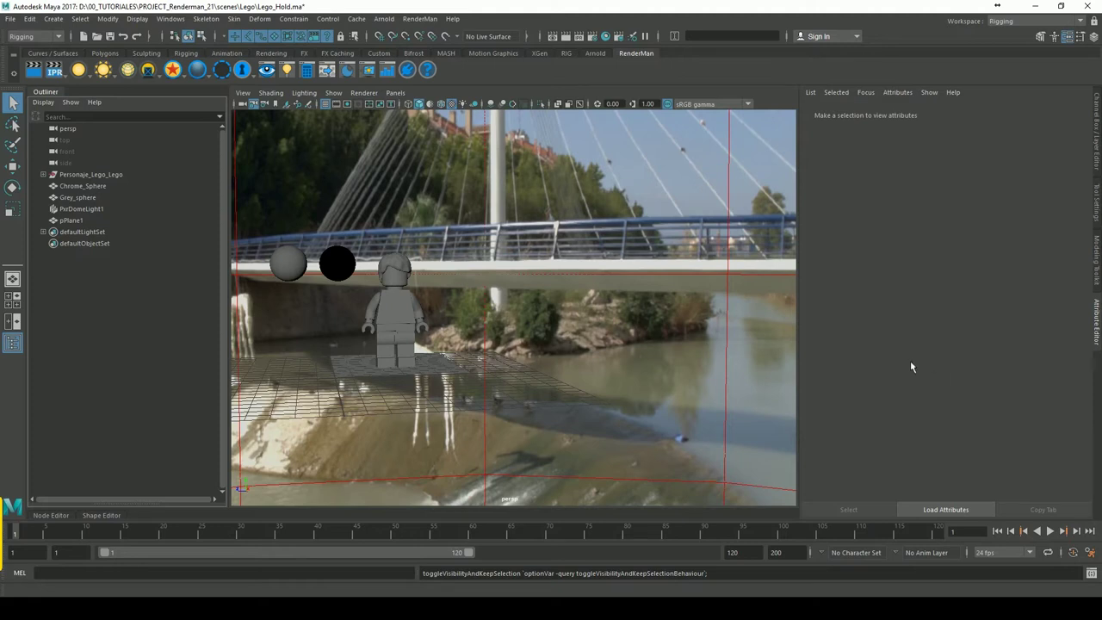
Select PxrDomeLight1 to show intensity 1.000, exposure 0.000 and its Correccion_Pasarela_Panorama_hdr.tex map.
left_click(72, 221)
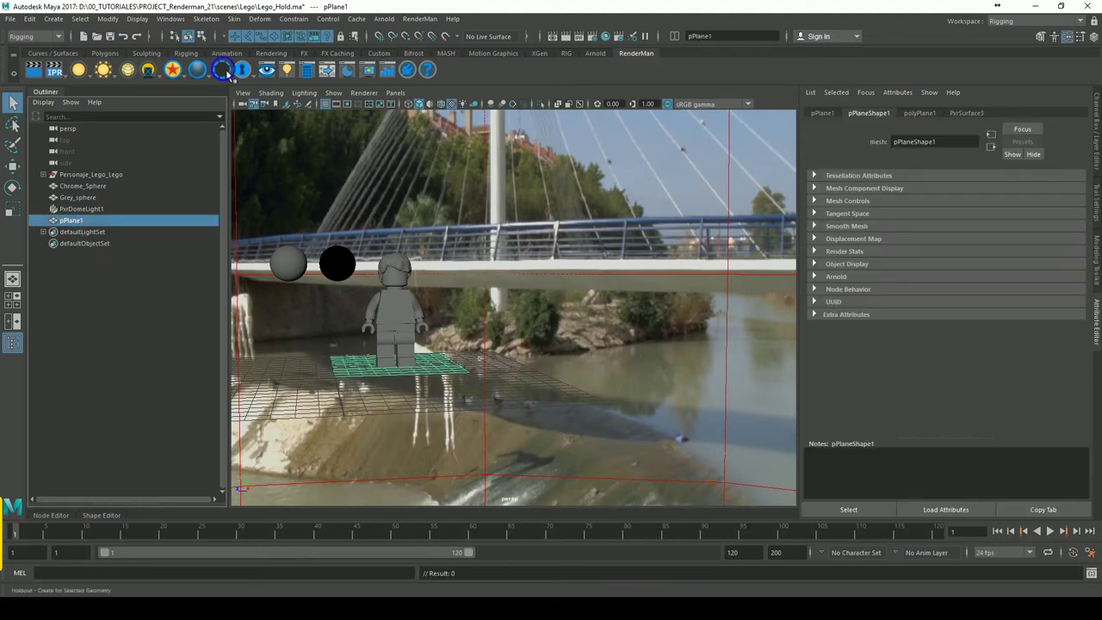
left_click(164, 351)
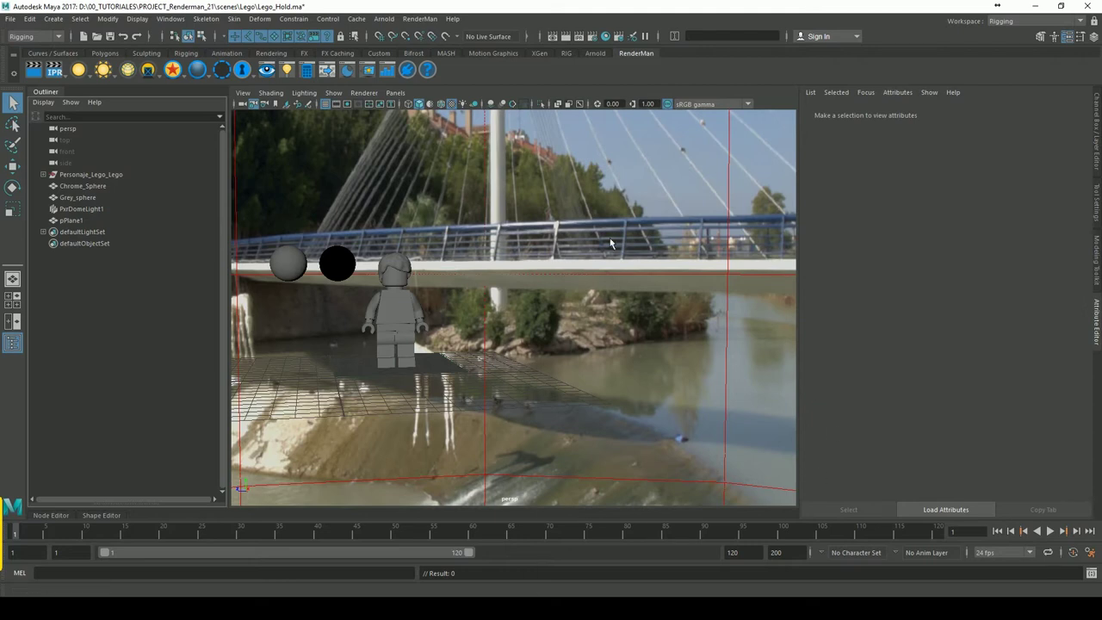
left_click(618, 277)
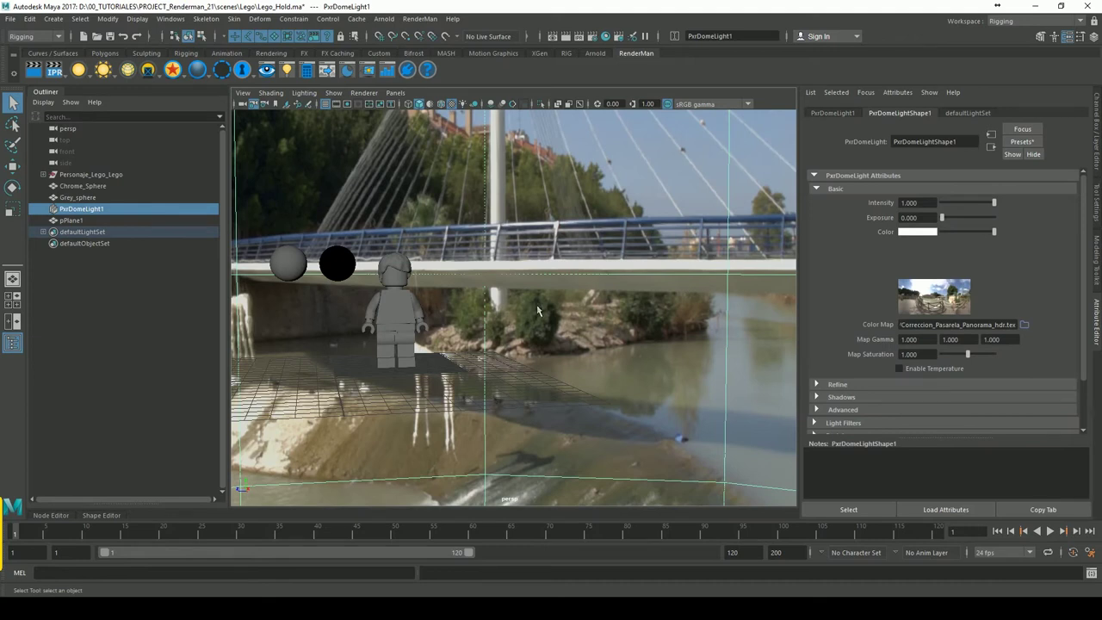
In the four-view layout, turn the top panel into a new perspective camera, persp1.
left_click(12, 298)
left_click(395, 92)
mouse_move(415, 104)
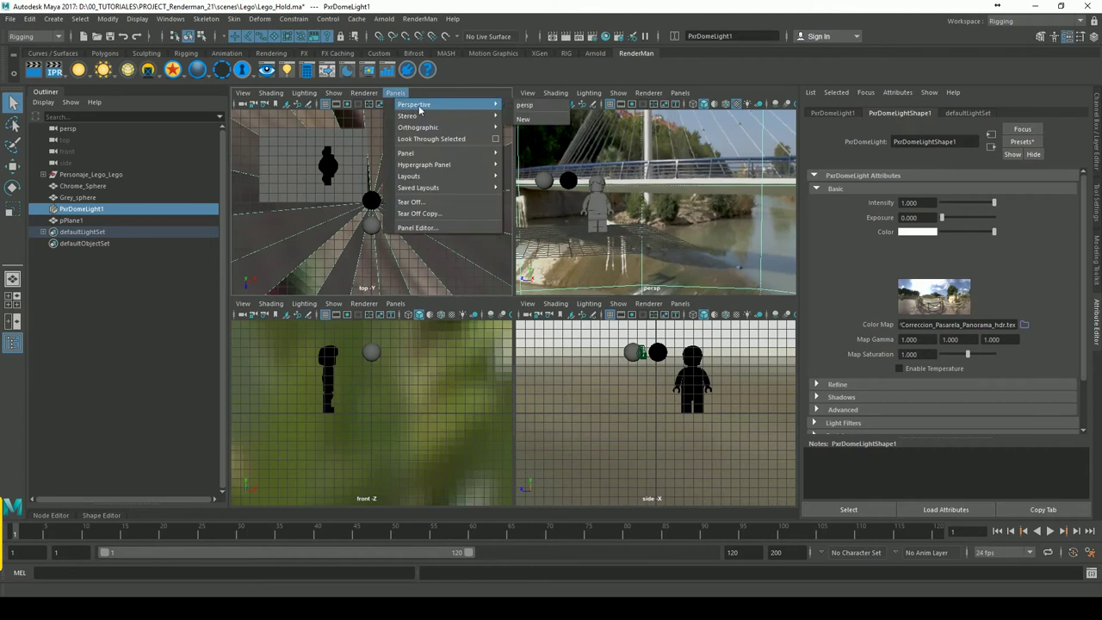
left_click(527, 119)
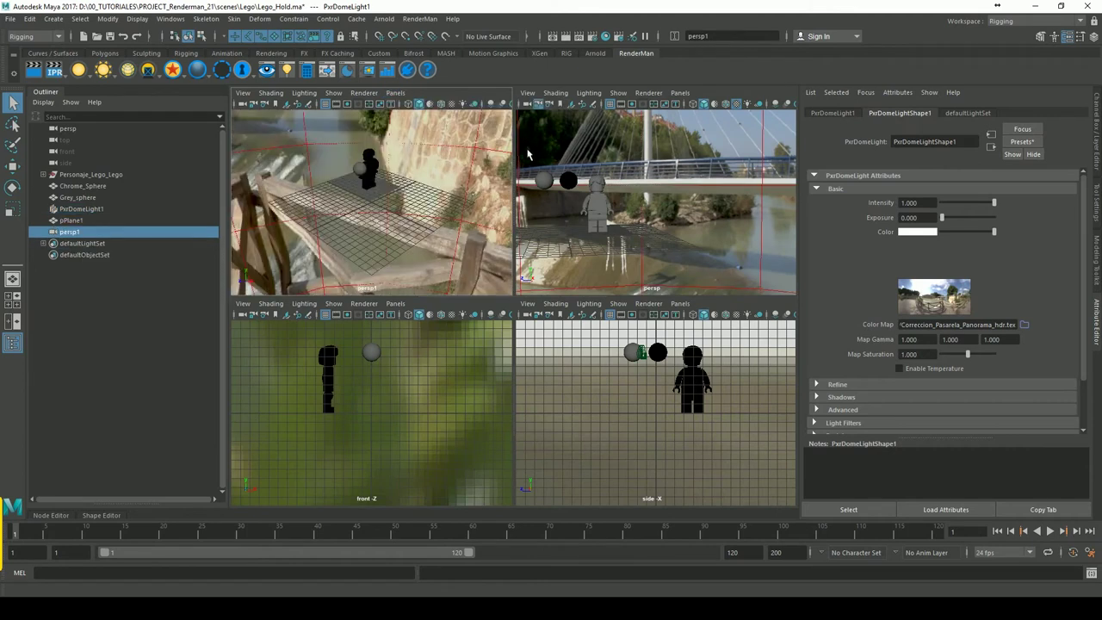
left_click(395, 92)
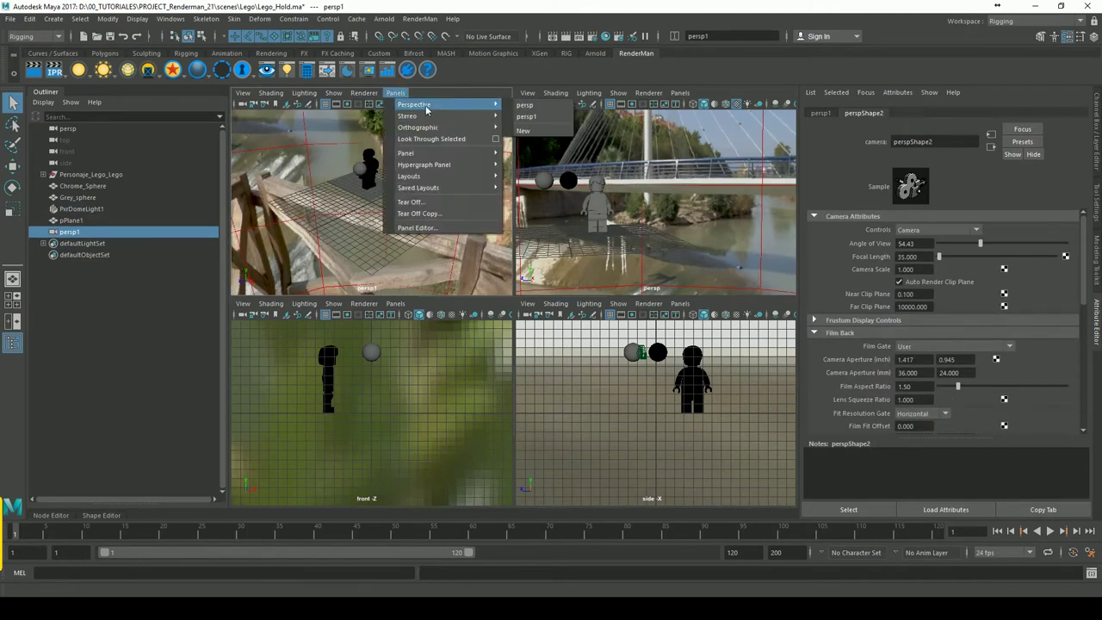
left_click(387, 207)
Maximize persp1, orbit outside the environment sphere, then return the view to persp.
key("space")
left_click_drag(562, 229, 609, 251, "alt")
key("a")
mouse_move(613, 351)
left_mouse_down("alt")
mouse_move(650, 340)
mouse_move(548, 342)
left_mouse_up("alt")
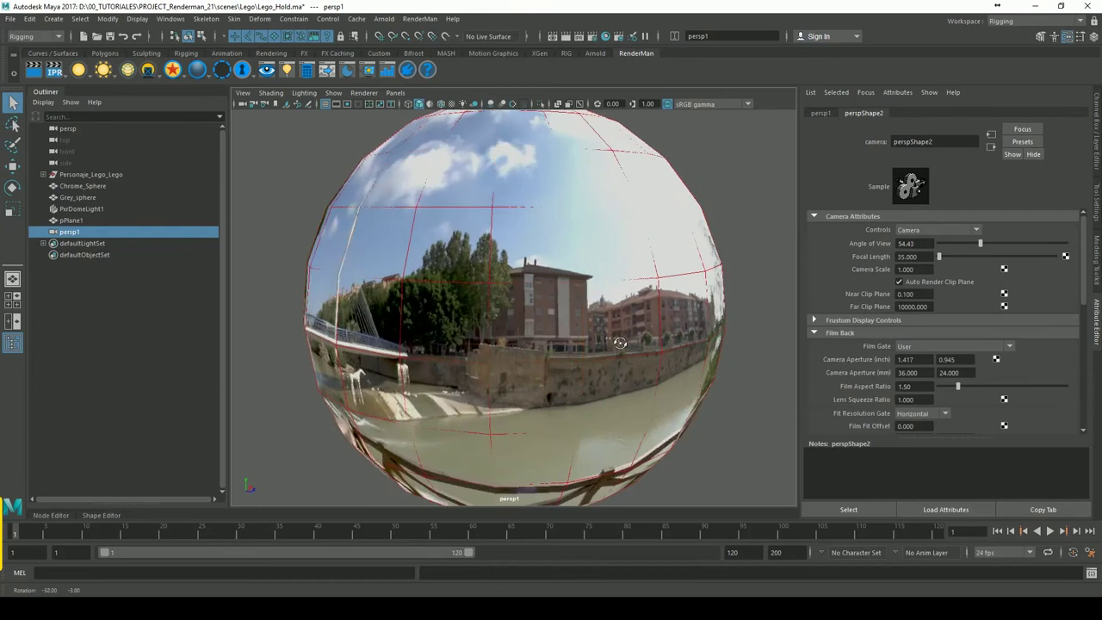
scroll(488, 324, "up", 3)
scroll(488, 323, "up", 3)
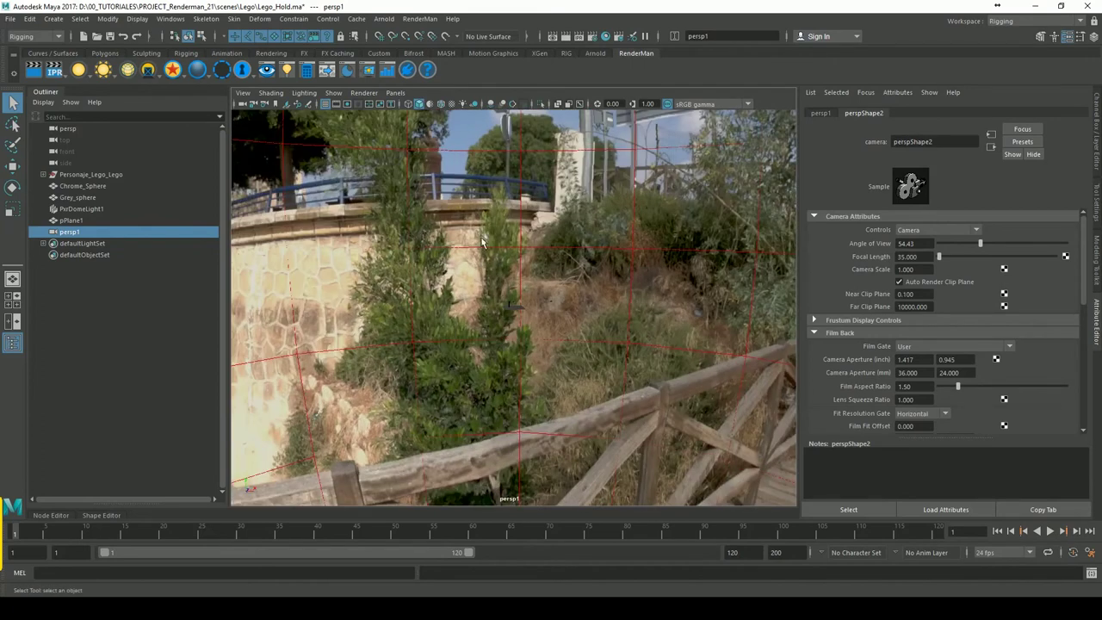
left_click(408, 95)
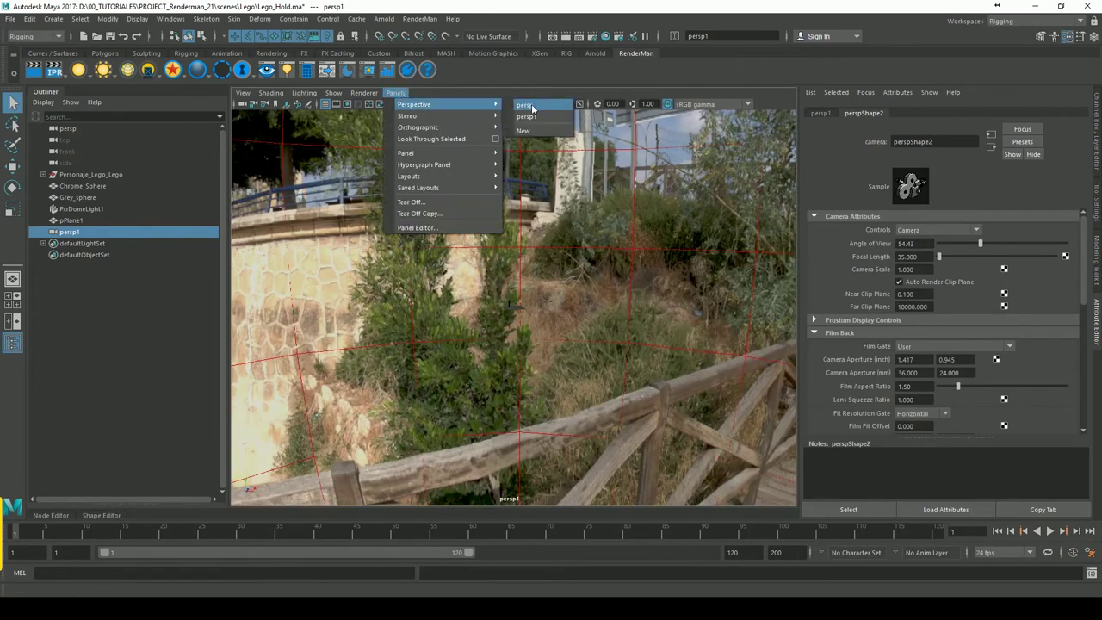
mouse_move(414, 104)
left_click(528, 105)
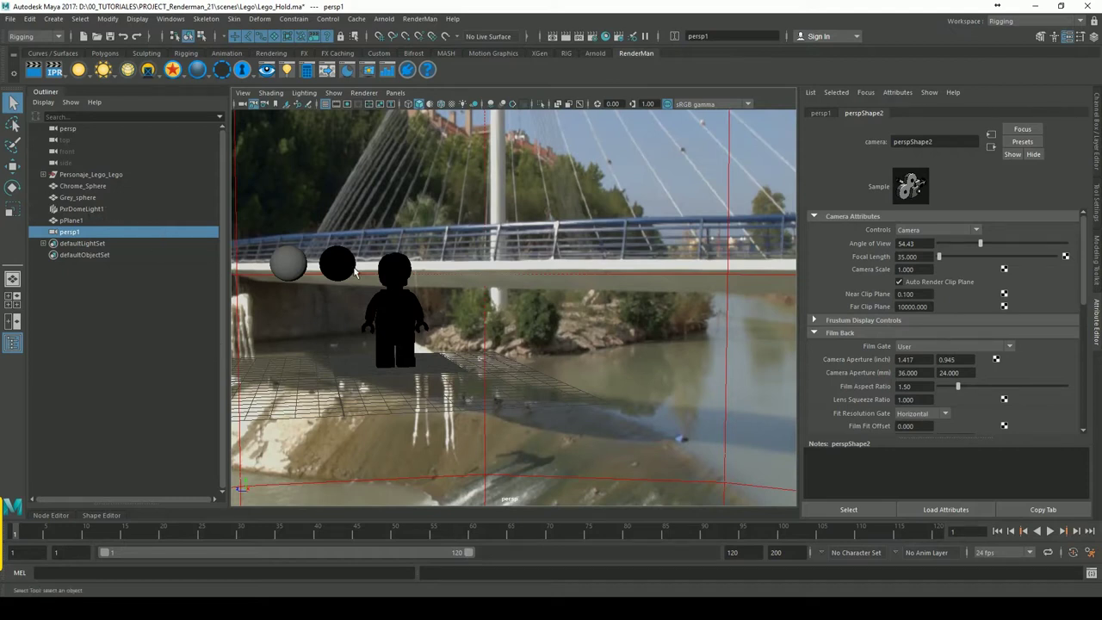
Inspect the grey sphere's PxrSurface2 material with Primary Specular collapsed.
left_click(301, 270)
left_click(341, 272)
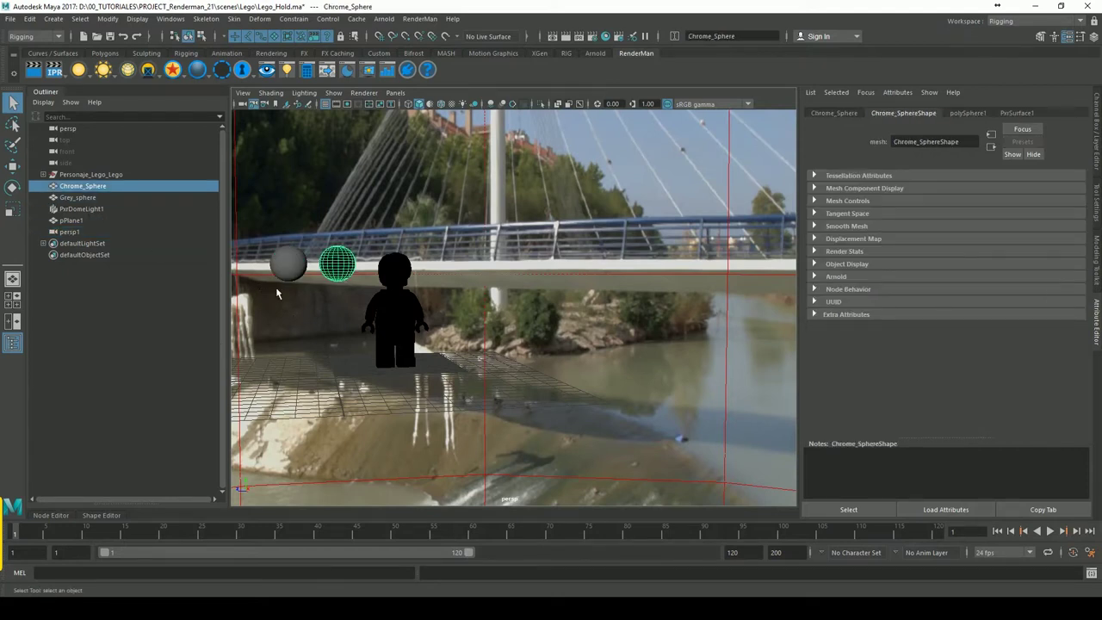
left_click(299, 272)
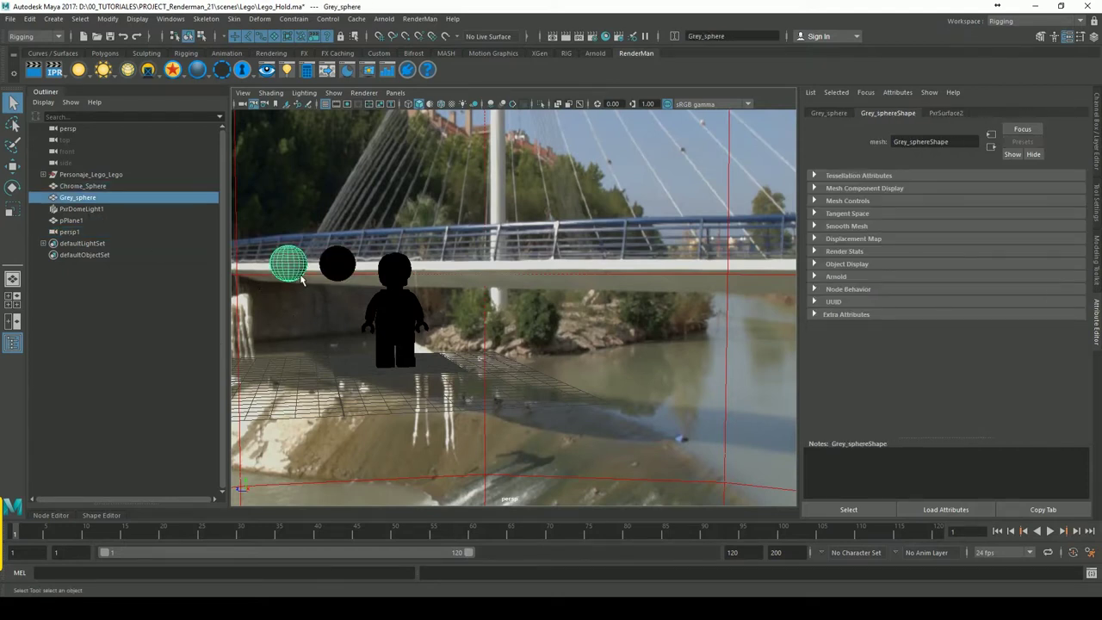
left_click(947, 113)
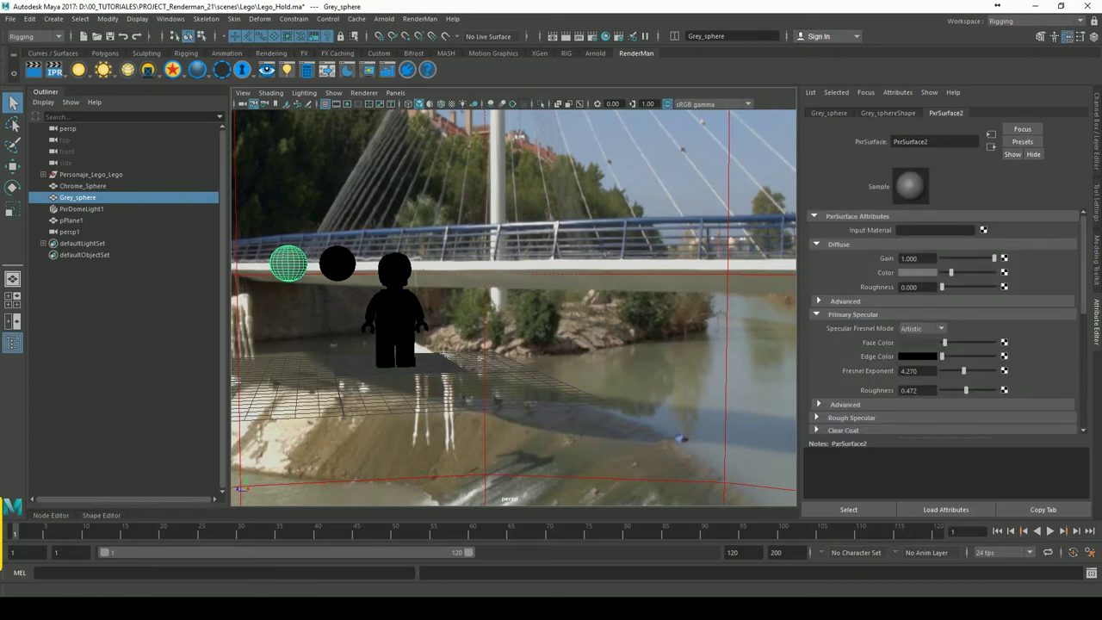
left_click(842, 315)
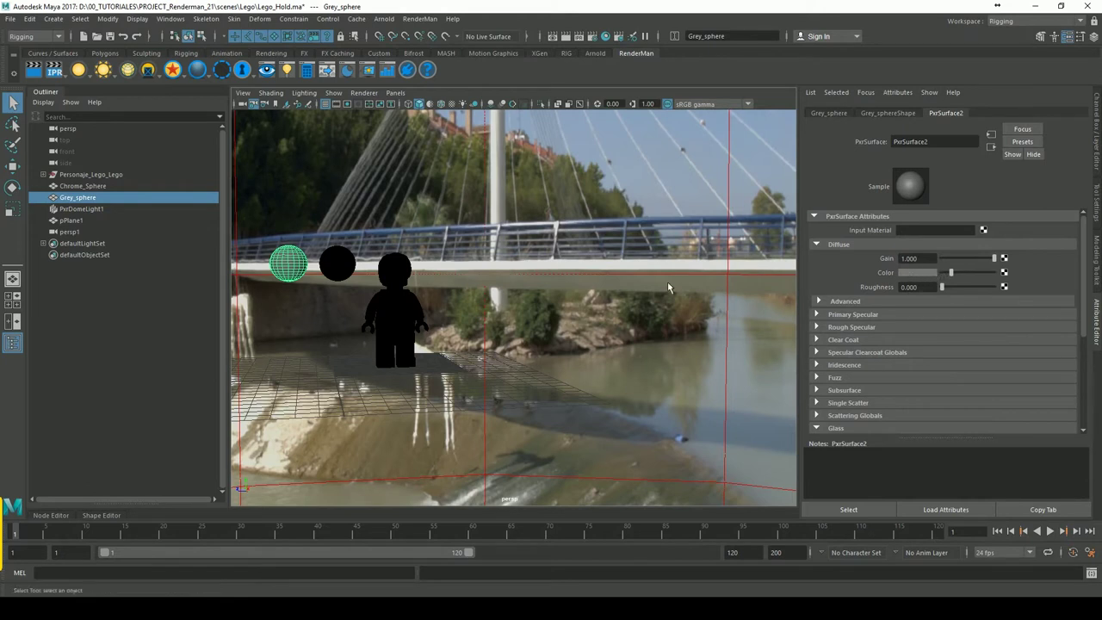
Select Chrome_Sphere, collapse Diffuse and expand PxrSurface1's Primary Specular showing 0.000 roughness.
left_click(340, 284)
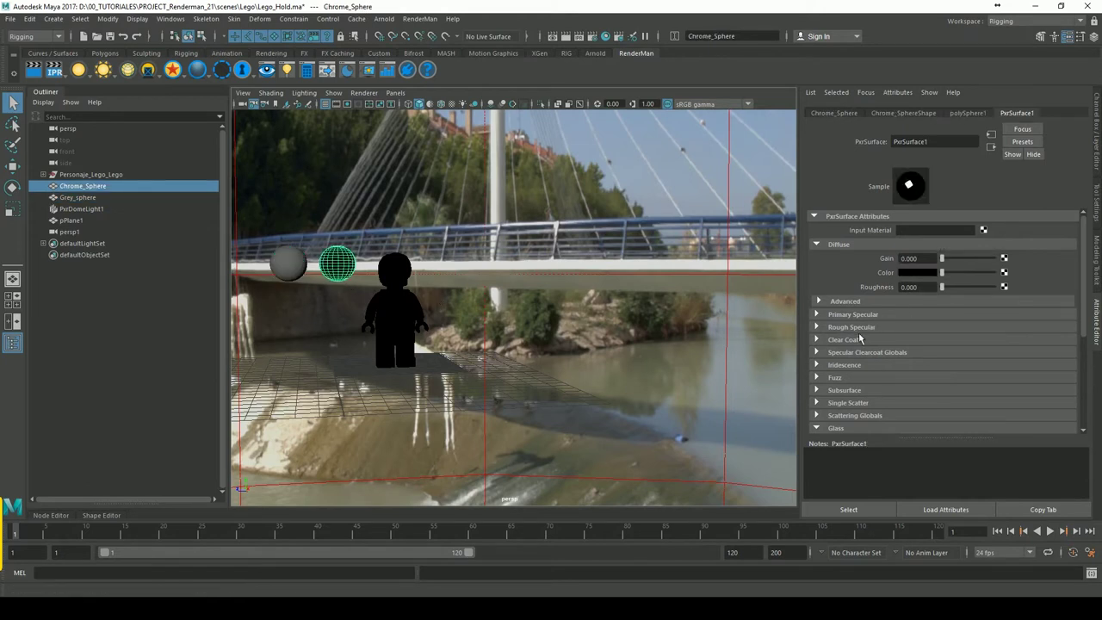
left_click(836, 245)
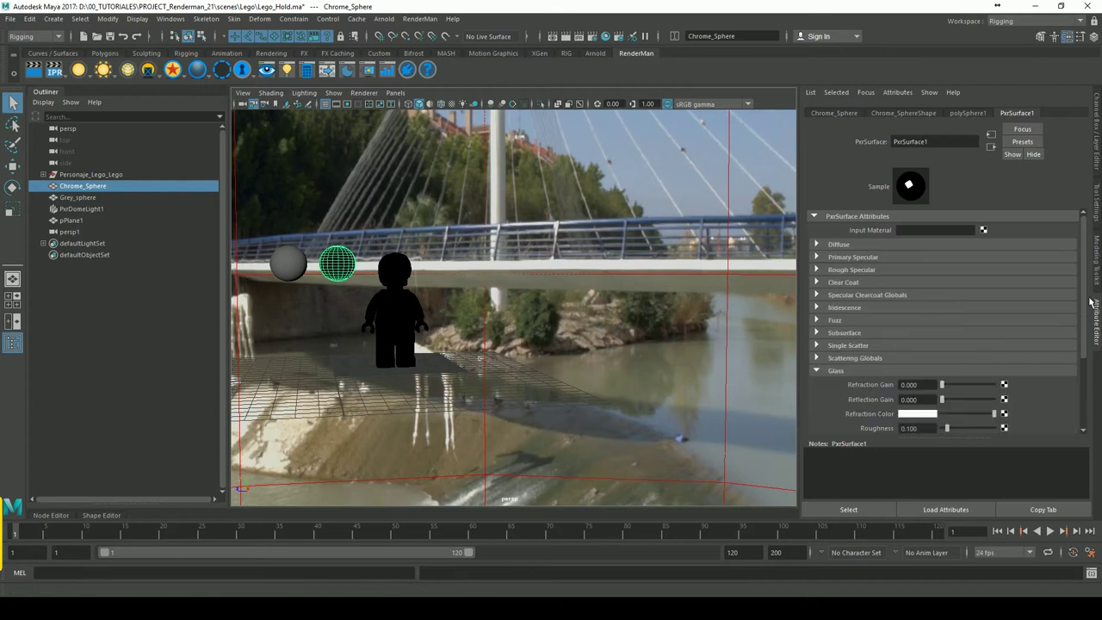
left_click(833, 257)
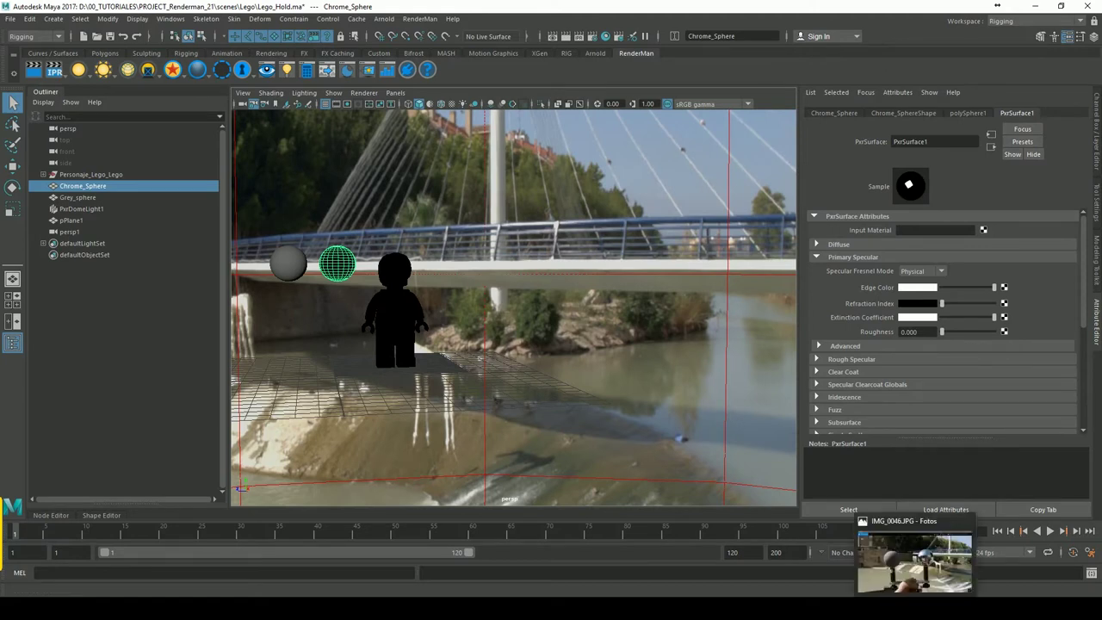
Bring the IMG_0046.JPG reference photo of the real grey and chrome spheres forward.
left_click(916, 558)
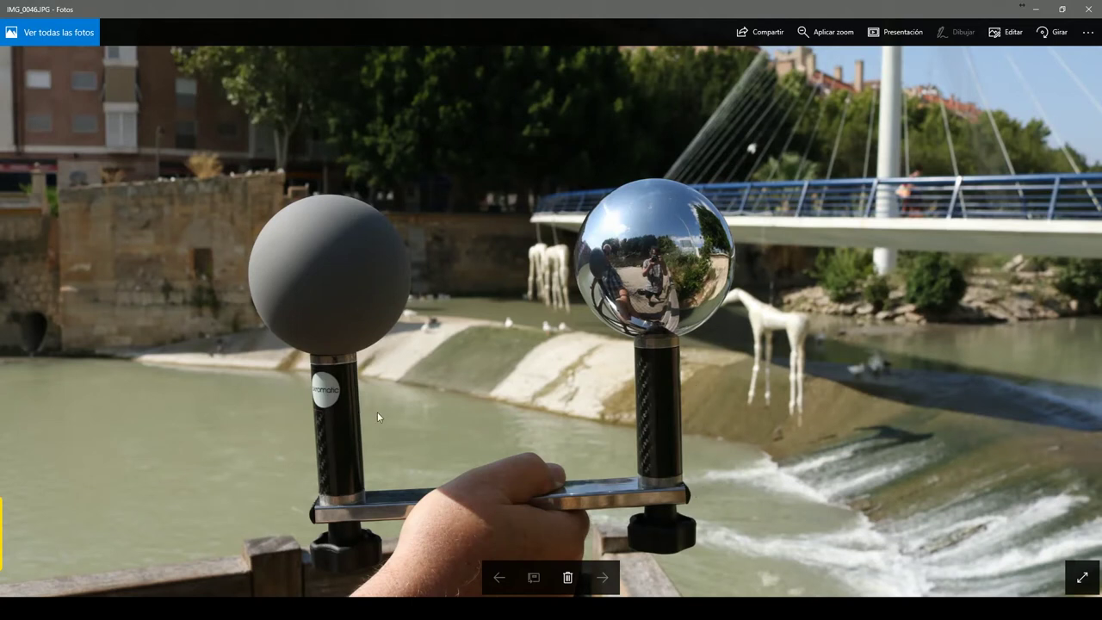
Show the Fondo_Pasarela.jpg image plane, enable default lighting and start a RenderMan IPR render.
left_click(1037, 10)
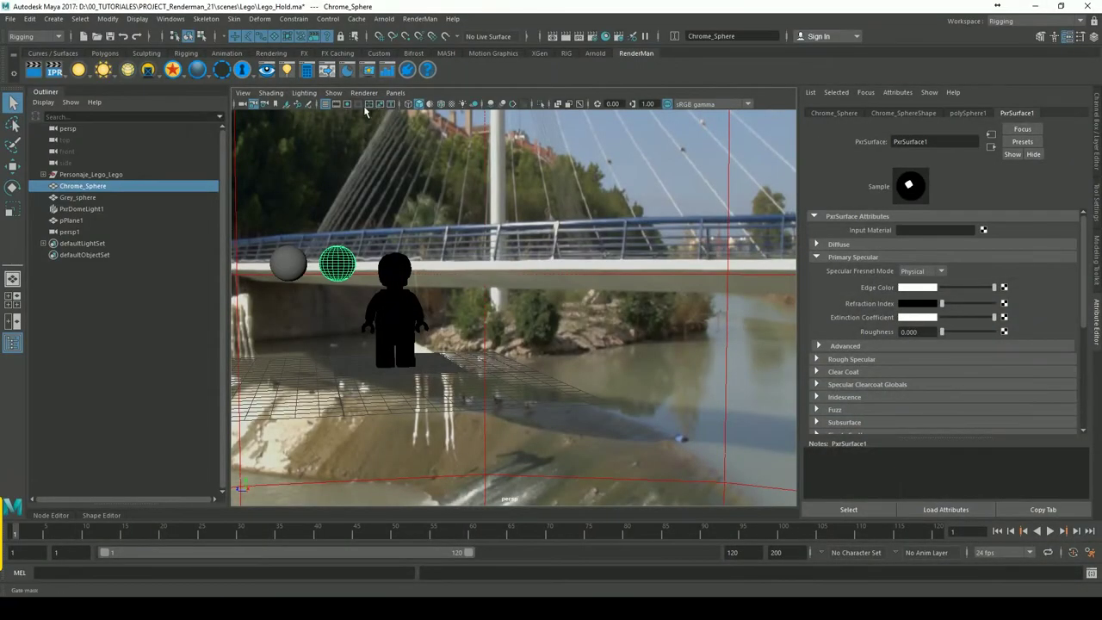
left_click(296, 111)
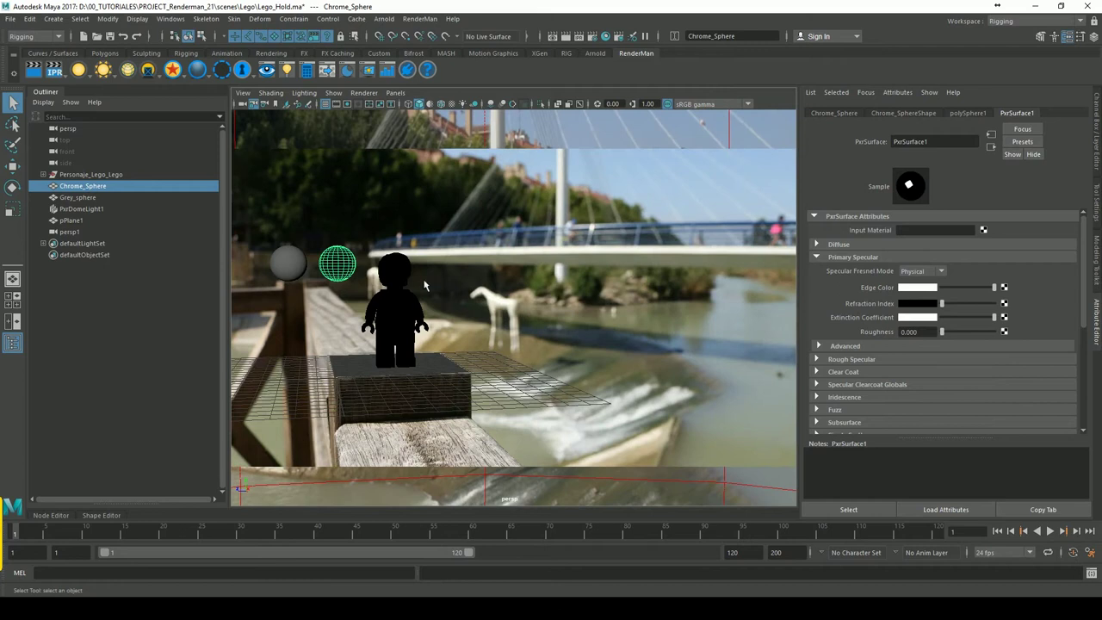
left_click(561, 286)
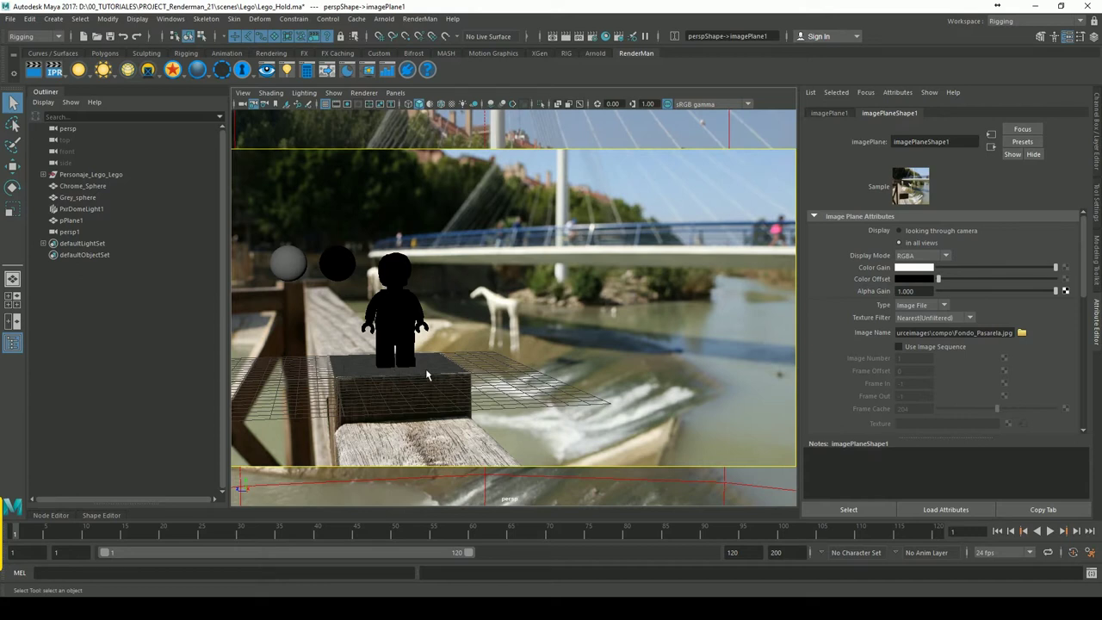
left_click(435, 104)
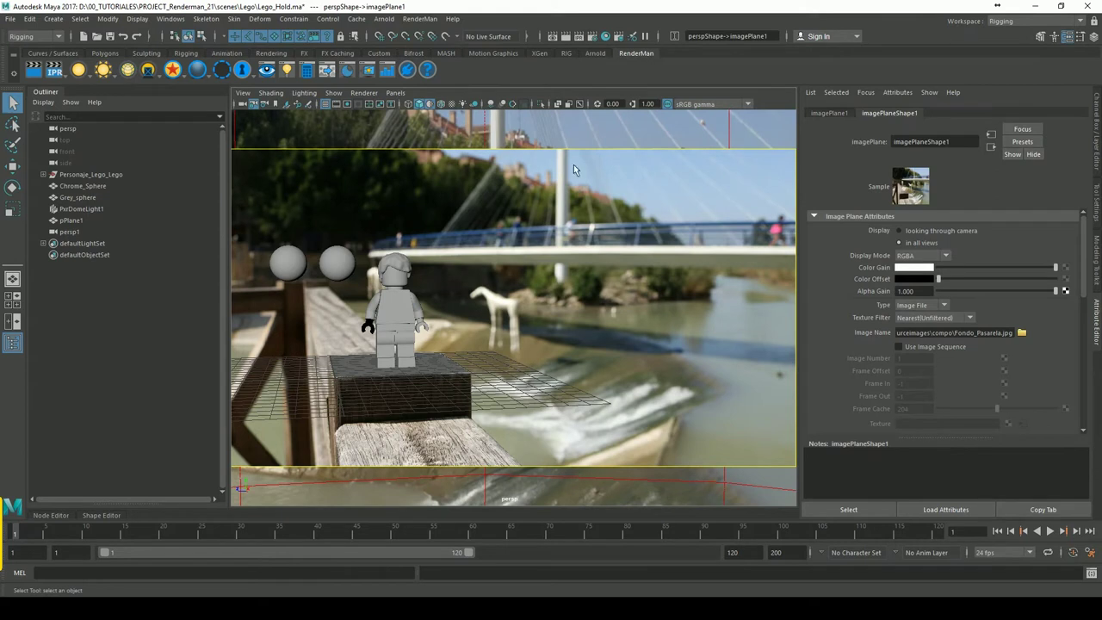
left_click(591, 37)
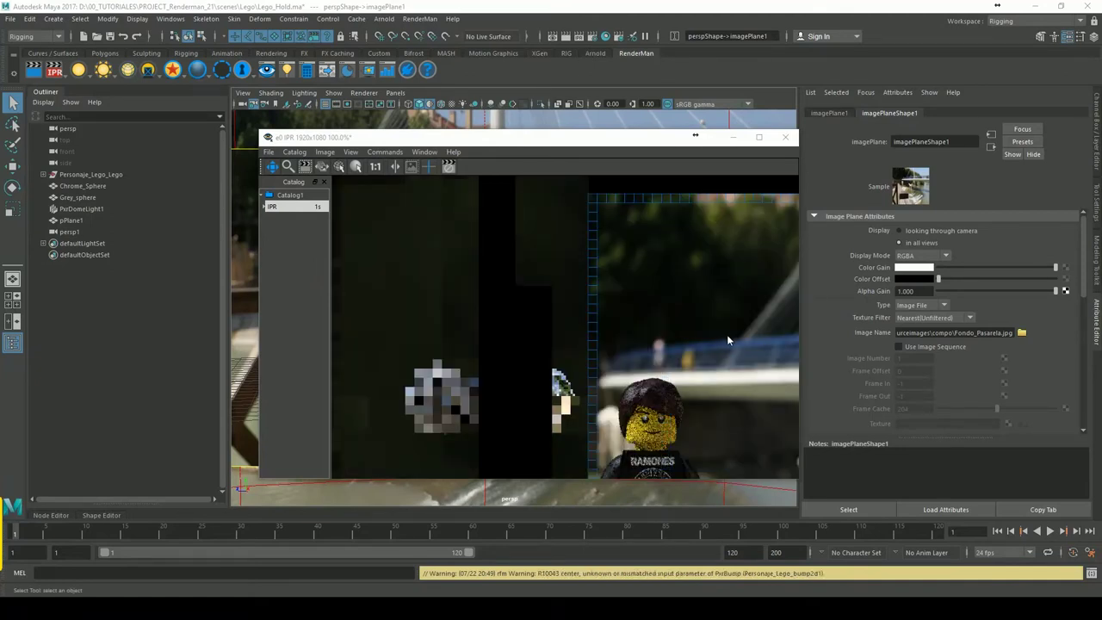
Pan and zoom through the 24-second IPR frame of the figure, then close the render window.
right_click(639, 349)
middle_click_drag(748, 323, 531, 319)
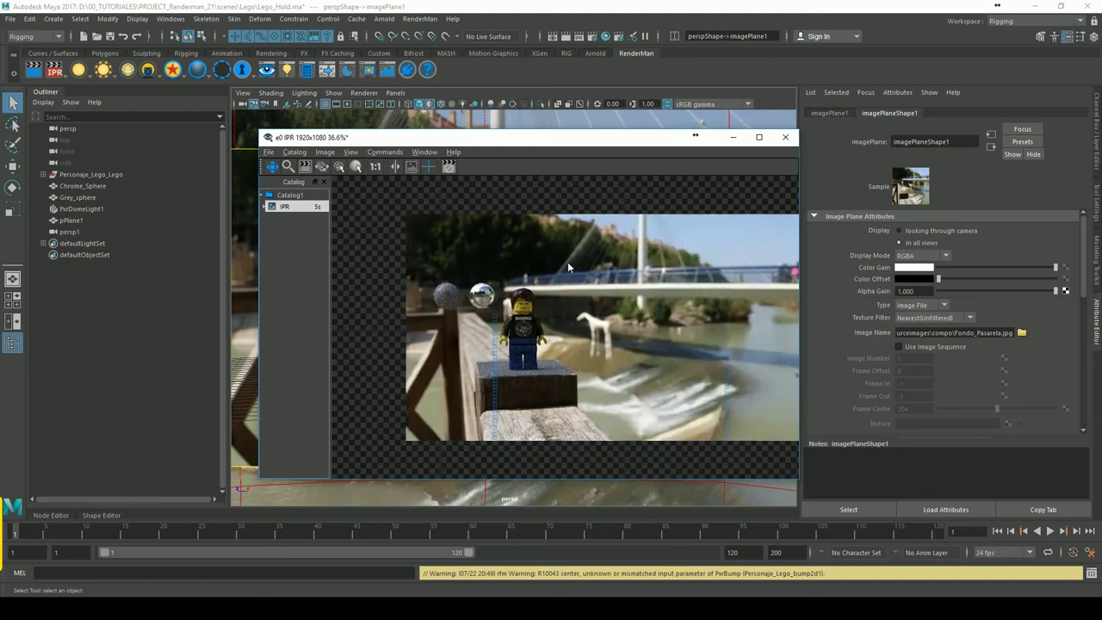
scroll(638, 306, "up", 5)
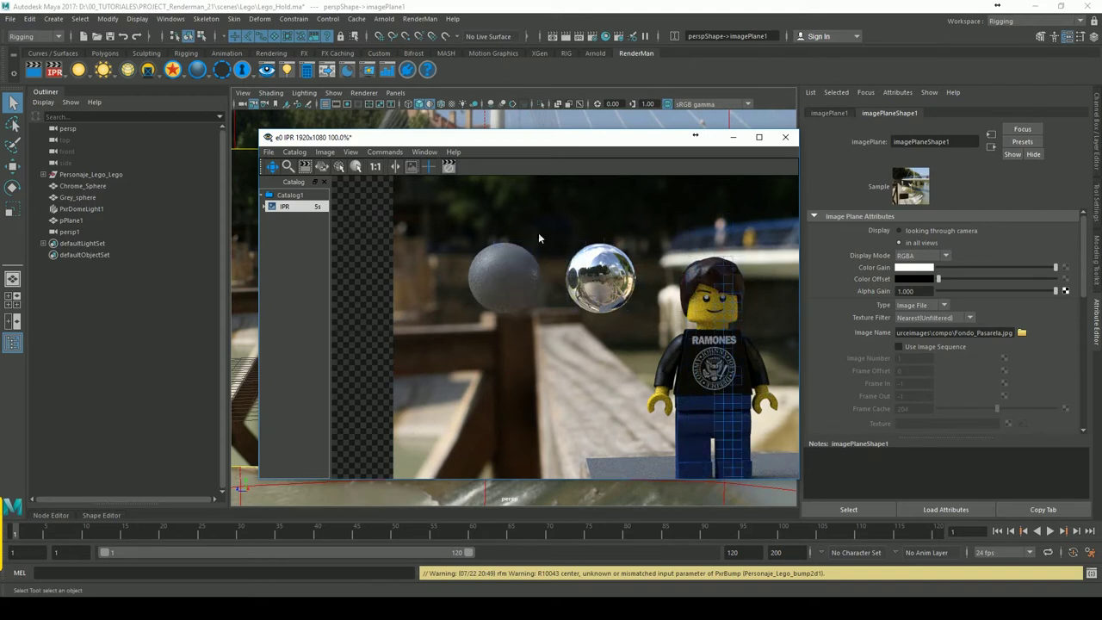
right_click_drag(744, 286, 568, 367, "alt")
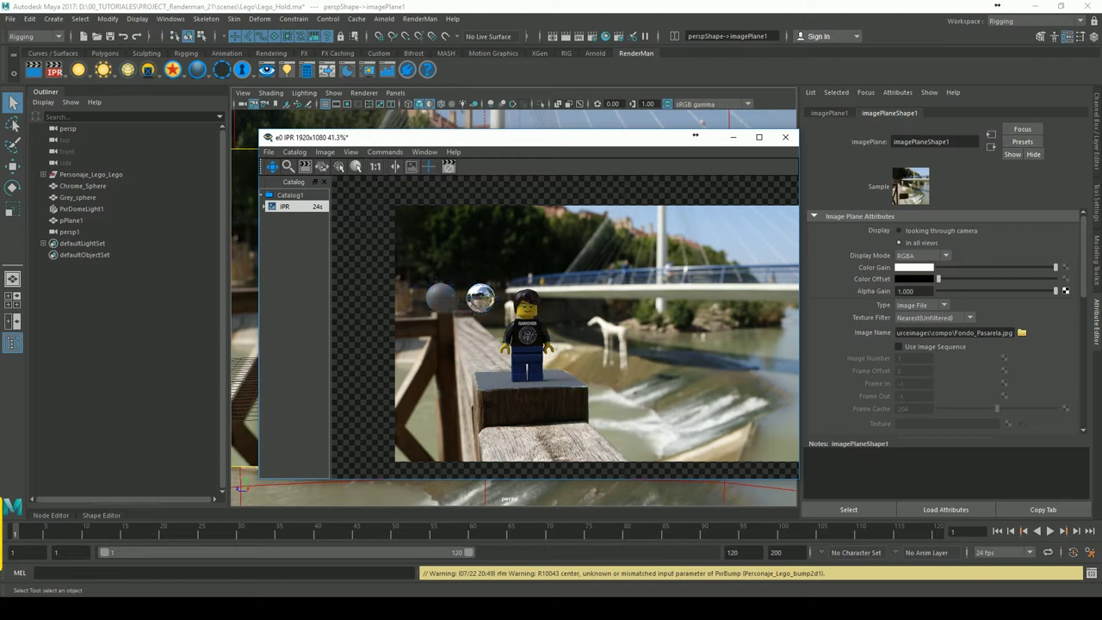
left_click(785, 137)
left_click(591, 322)
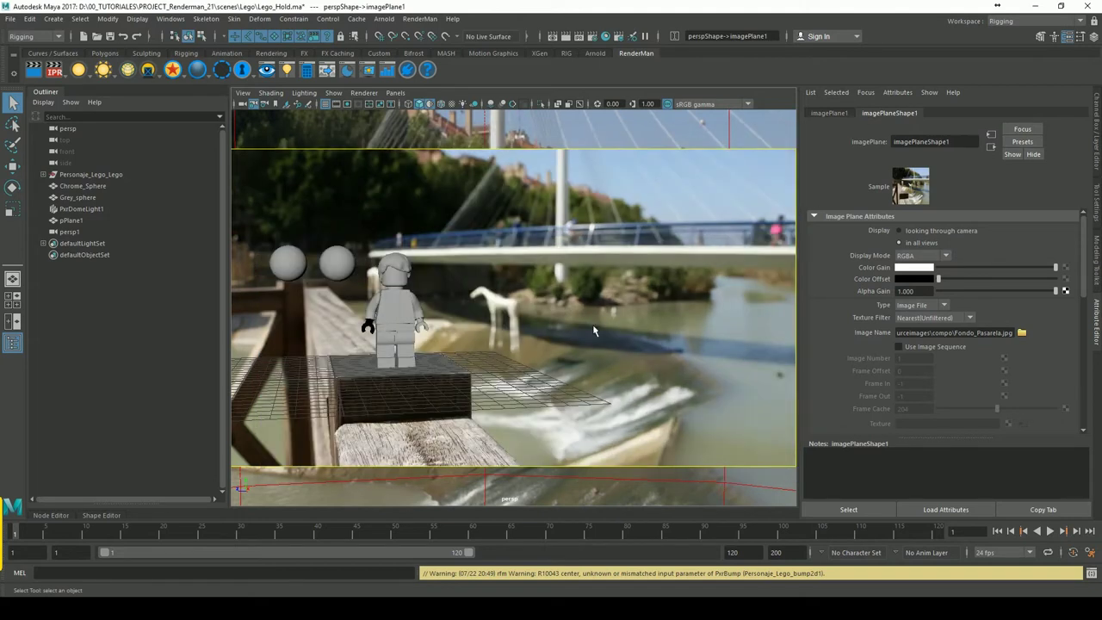
Set imagePlane1's Display Mode to None, then select pPlane1 to show its pPlaneShape1 attributes.
left_click(470, 382)
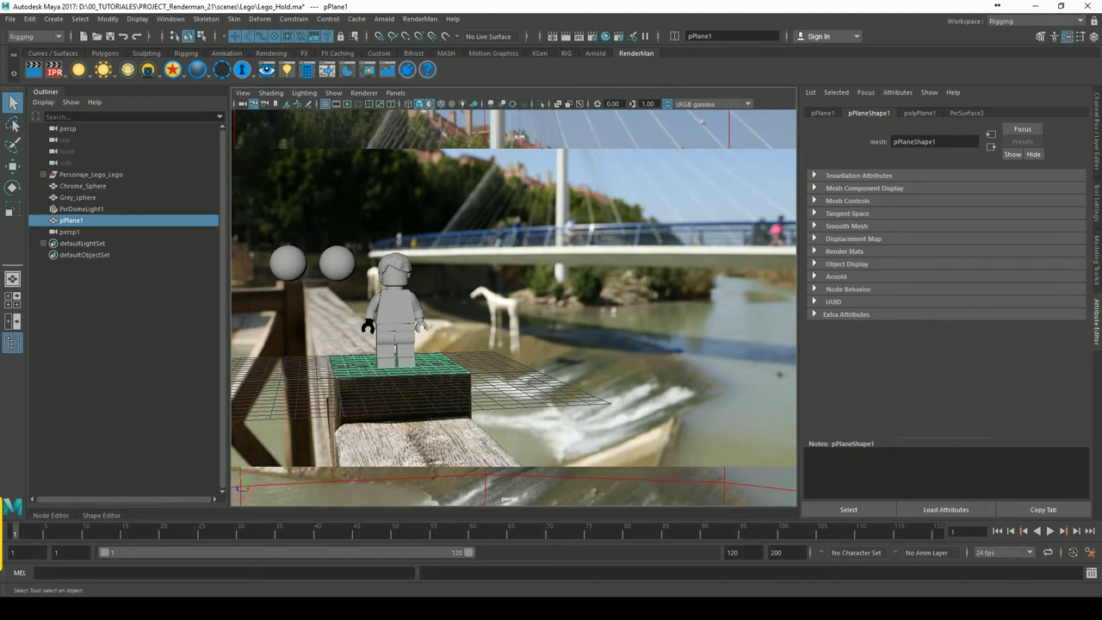
left_click(536, 197)
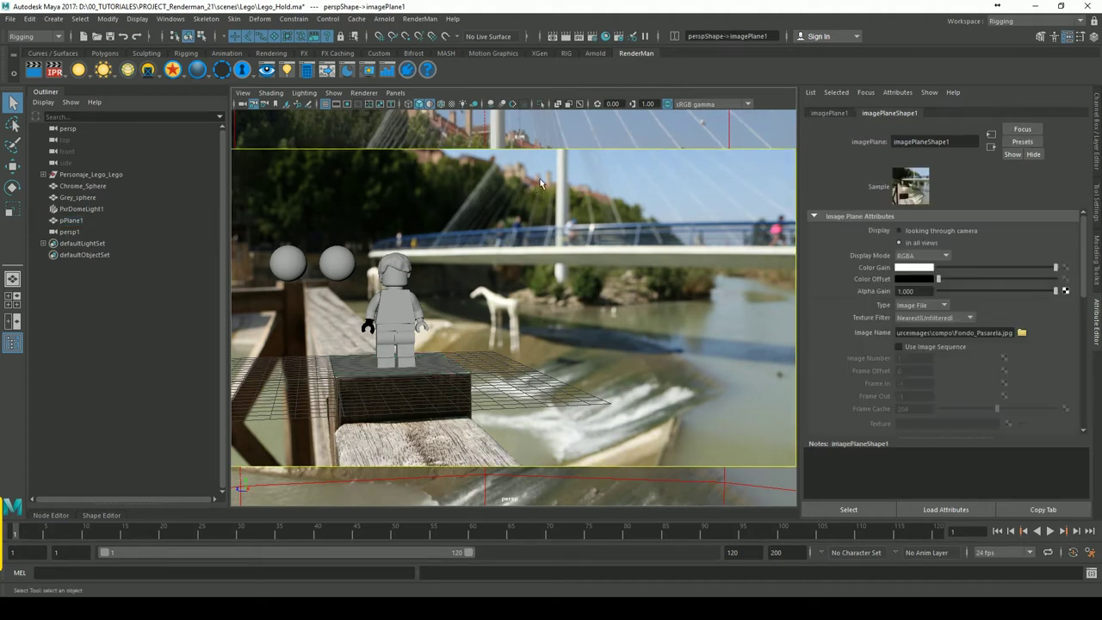
left_click(296, 104)
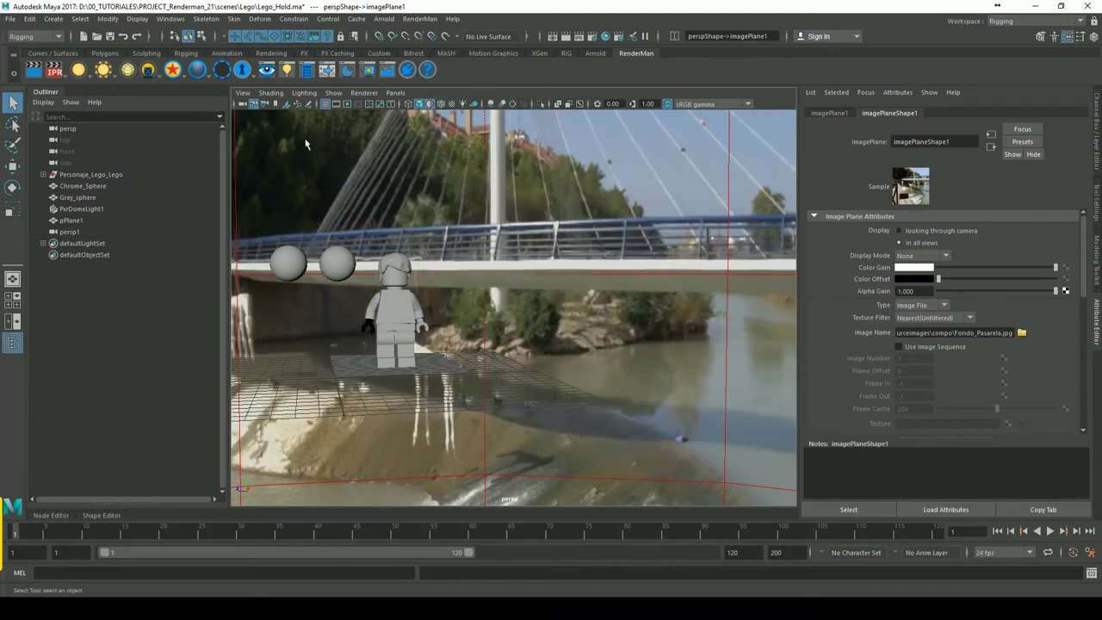
left_click(436, 383)
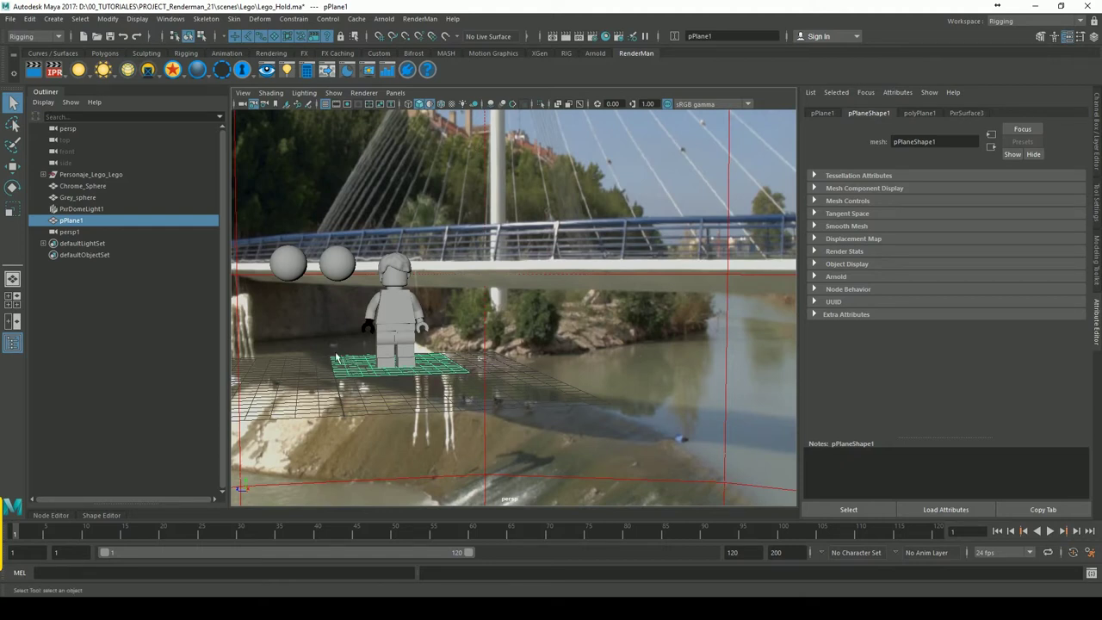
left_click(81, 222)
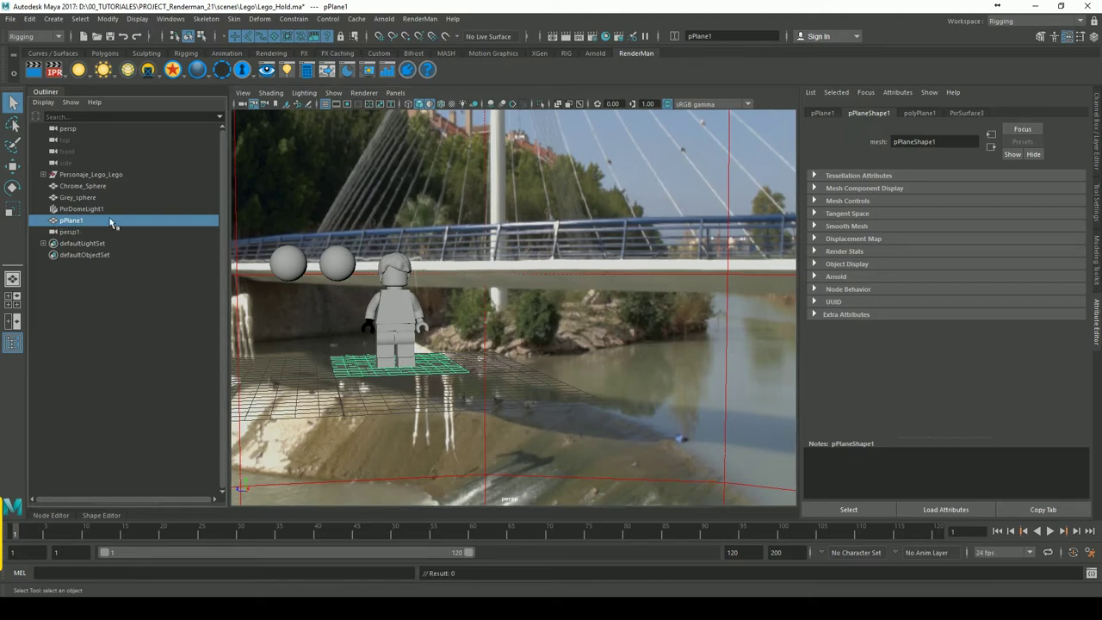
Apply Create Holdout to pPlane1 and confirm Hold-Out is ticked in pPlaneShape1's Render Stats.
left_click(227, 76)
right_click(223, 76)
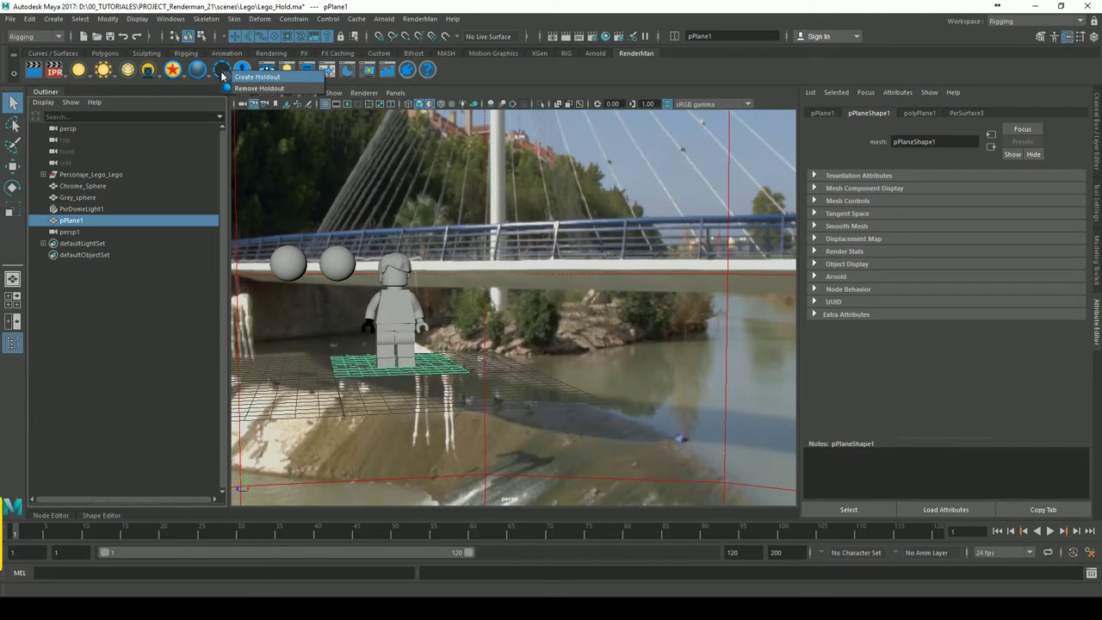
left_click(251, 78)
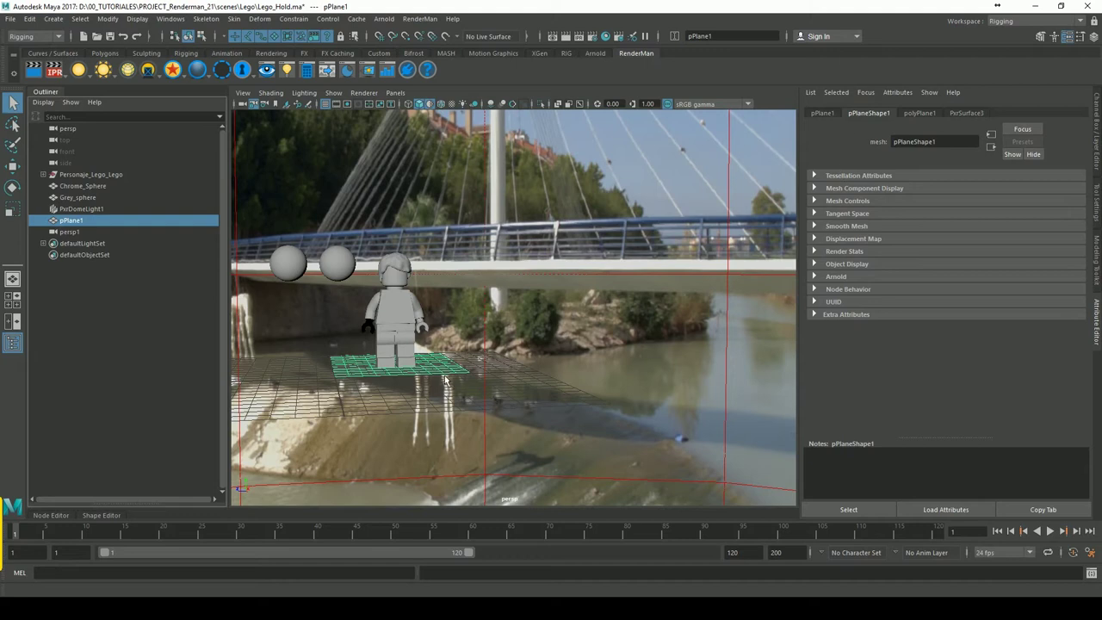
left_click(927, 115)
left_click(879, 118)
left_click(840, 253)
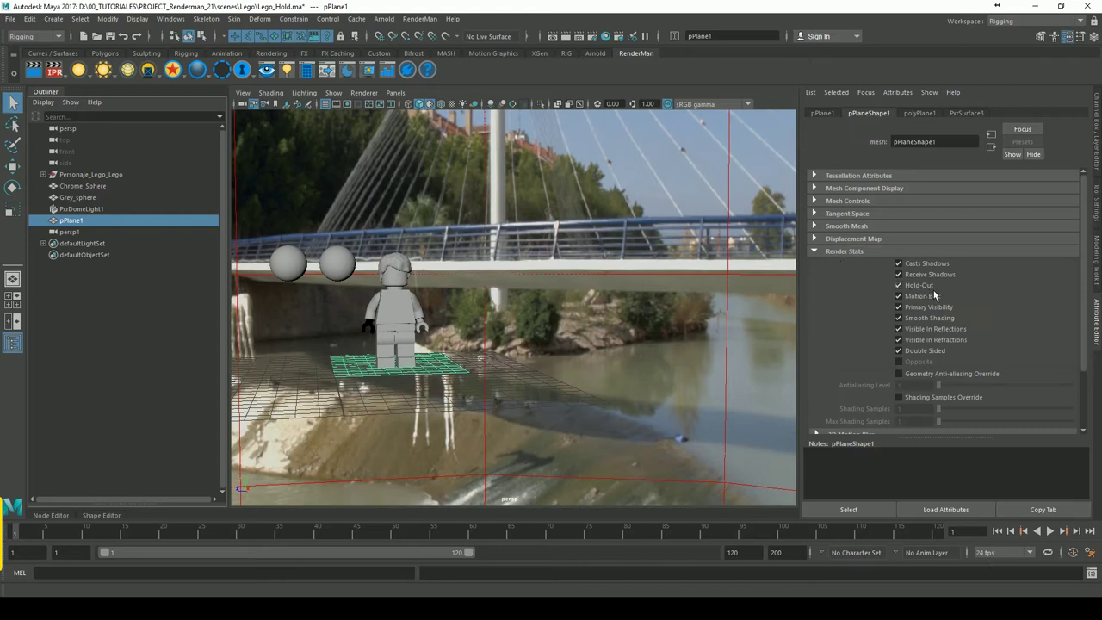
left_click(594, 38)
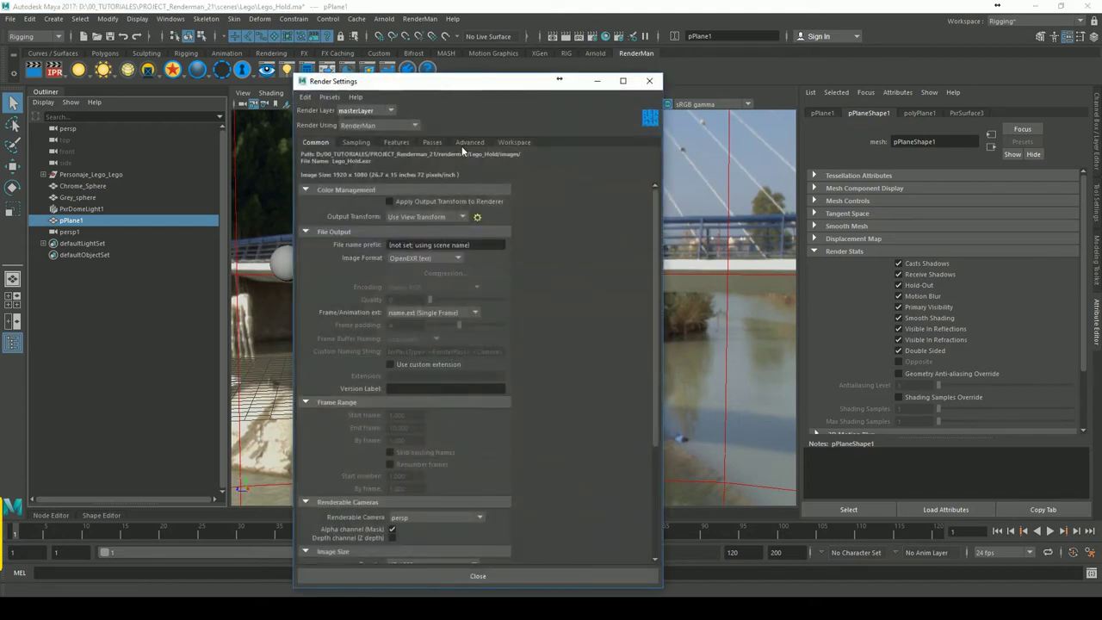
left_click(468, 143)
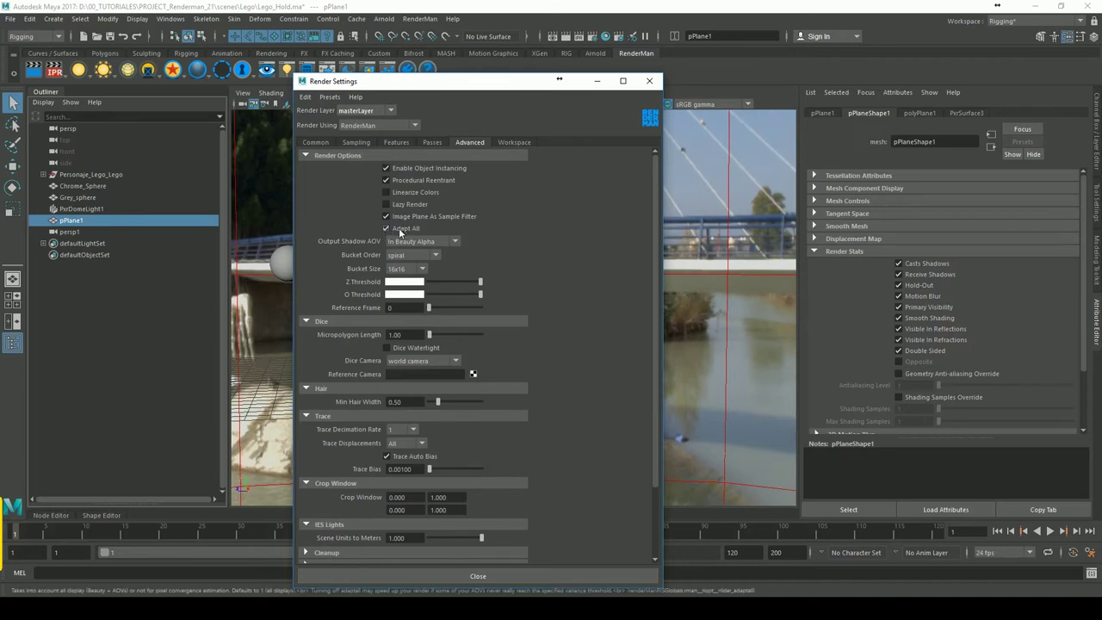
left_click(652, 81)
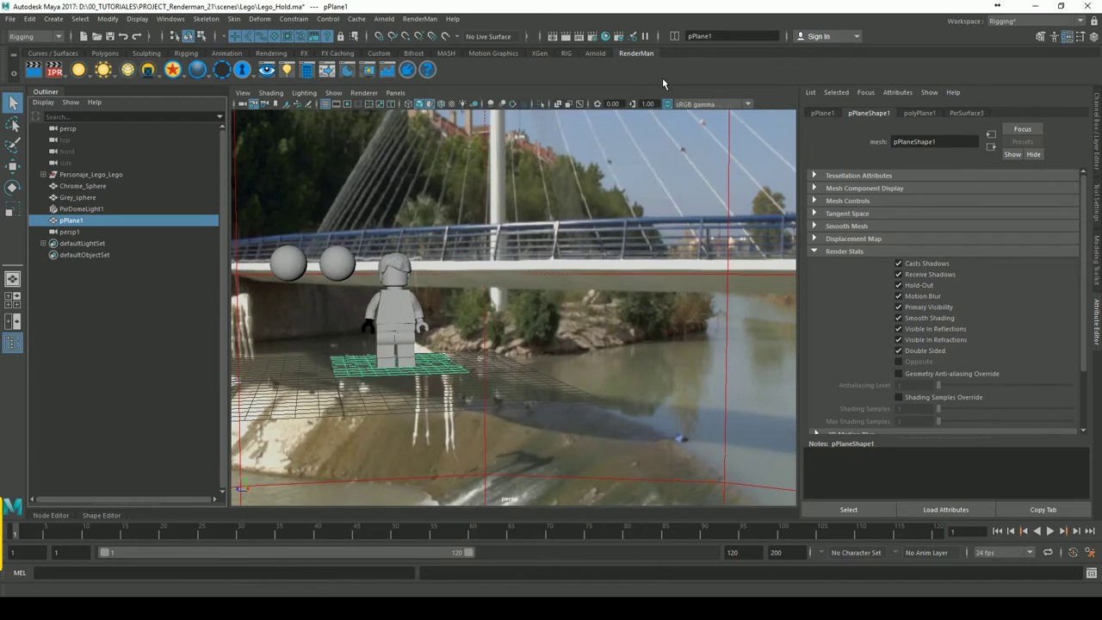
left_click(591, 52)
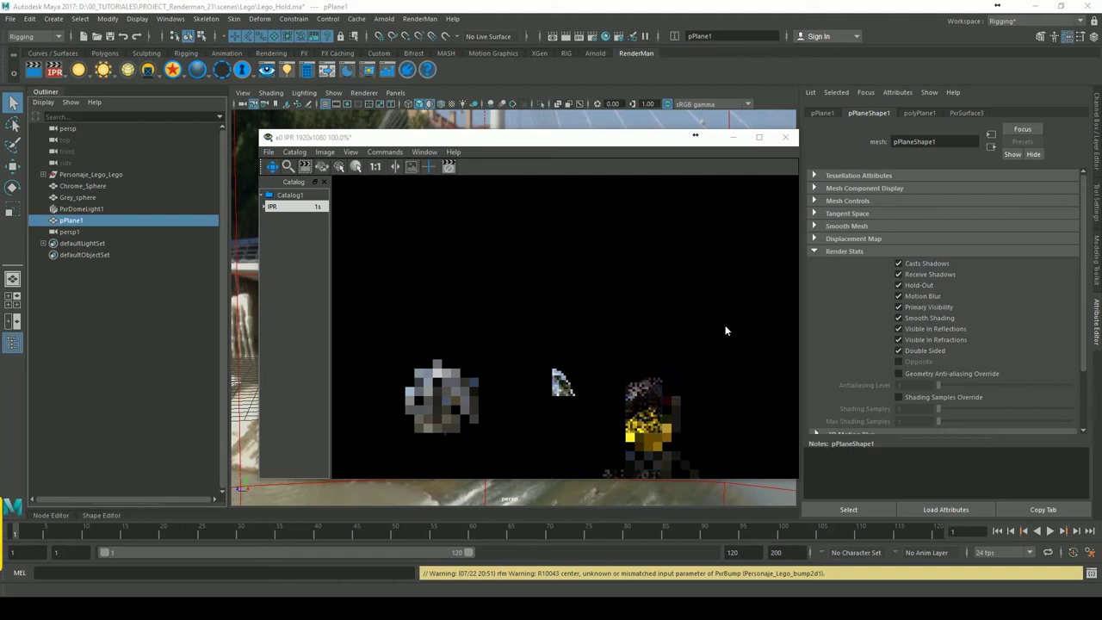
scroll(759, 344, "down", 1)
middle_click_drag(759, 344, 611, 280)
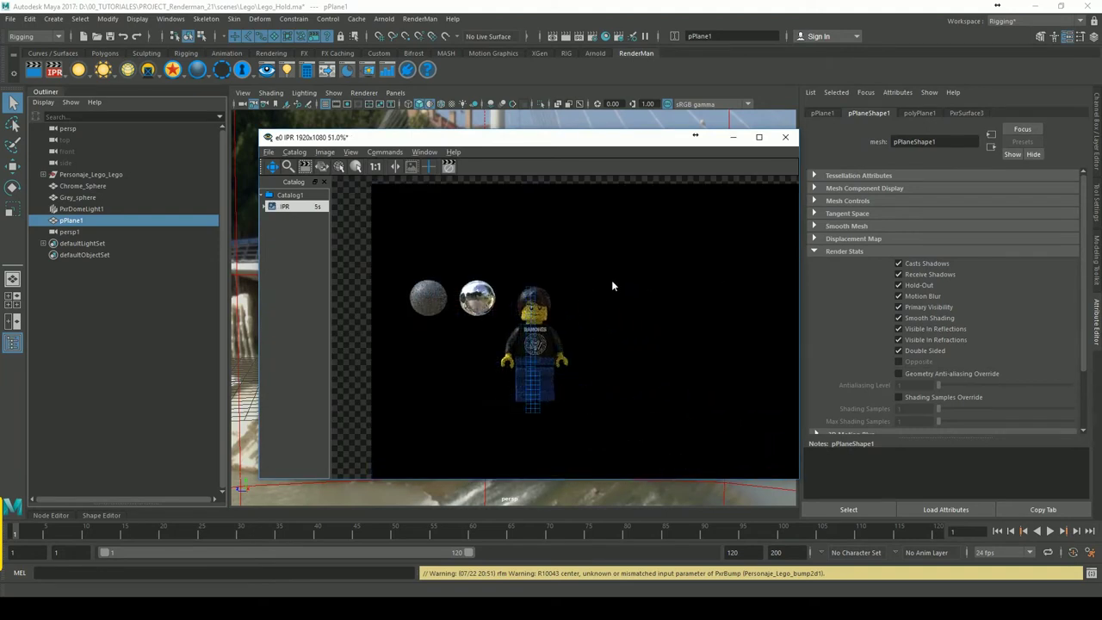
middle_click_drag(712, 328, 664, 307)
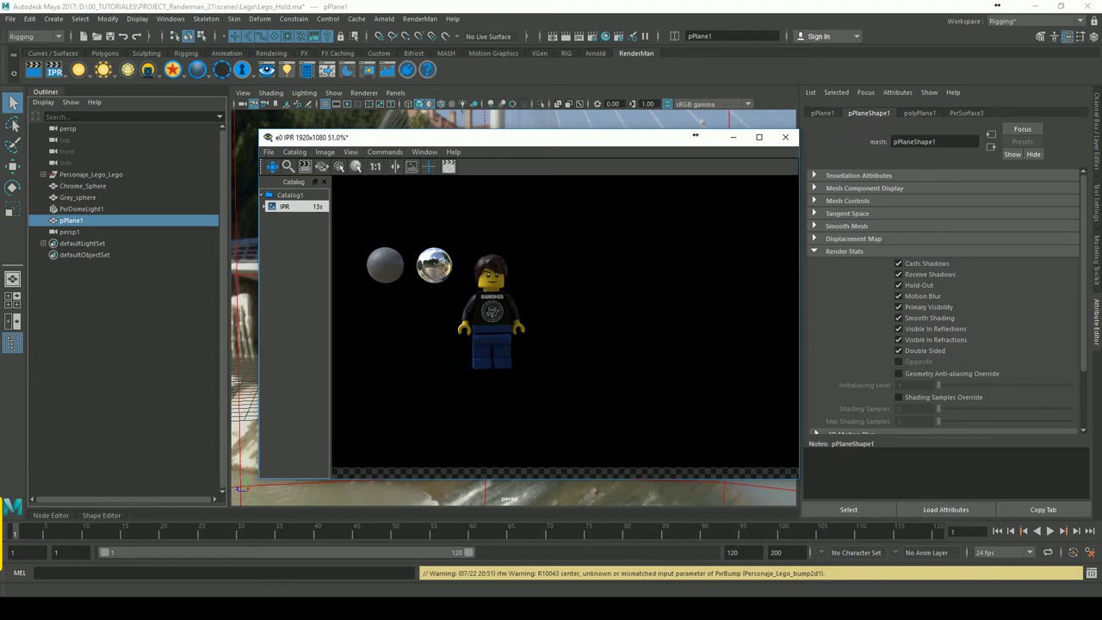
left_click(265, 207)
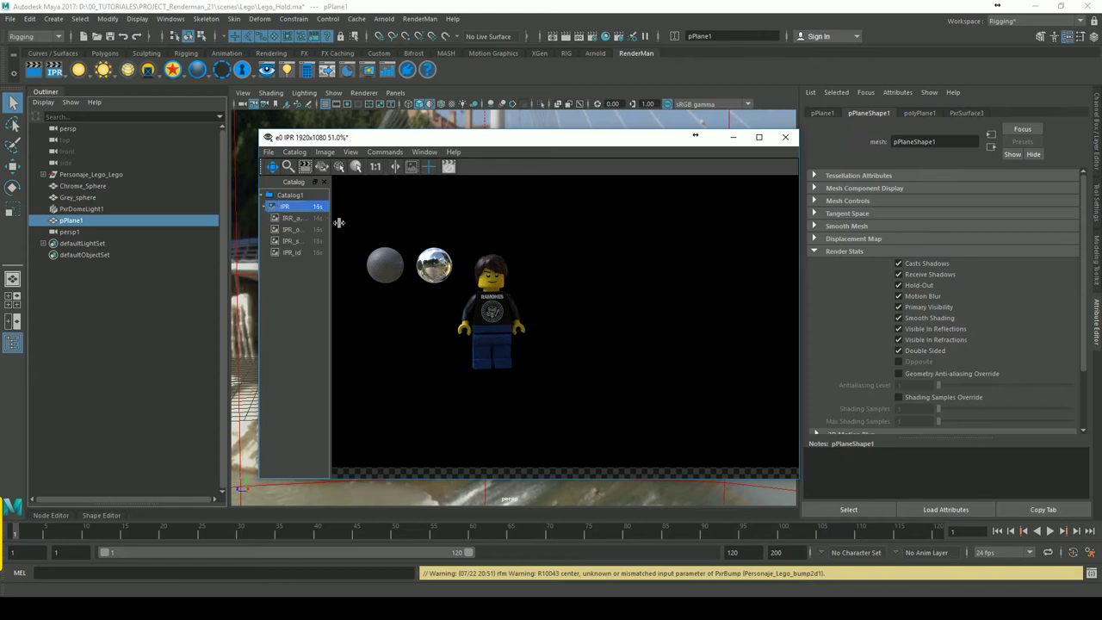
left_click_drag(339, 223, 403, 223)
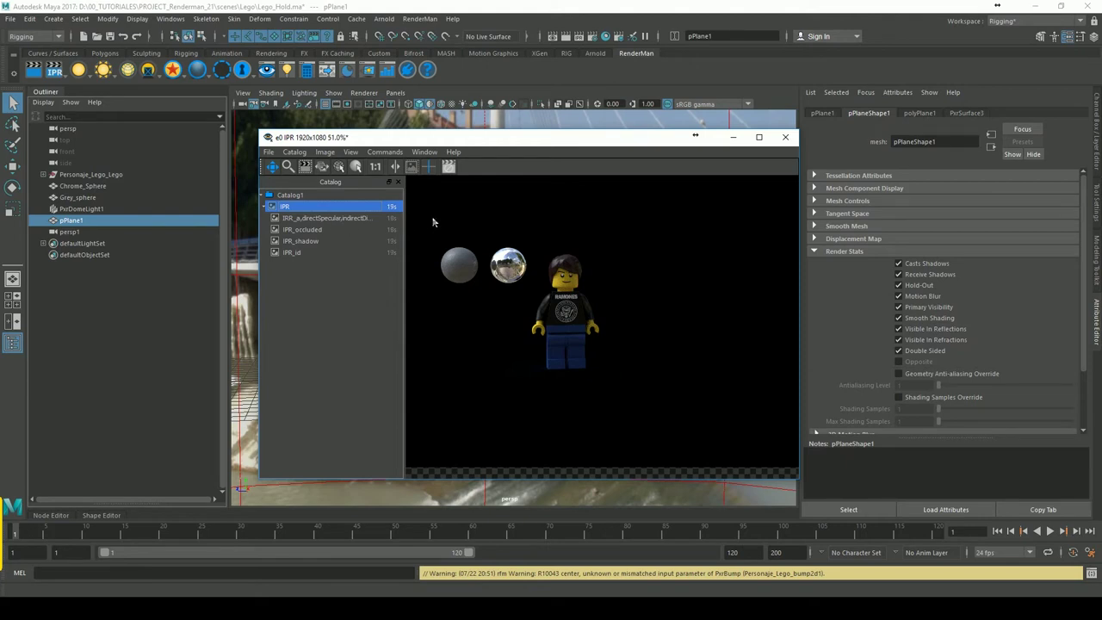
left_click(303, 242)
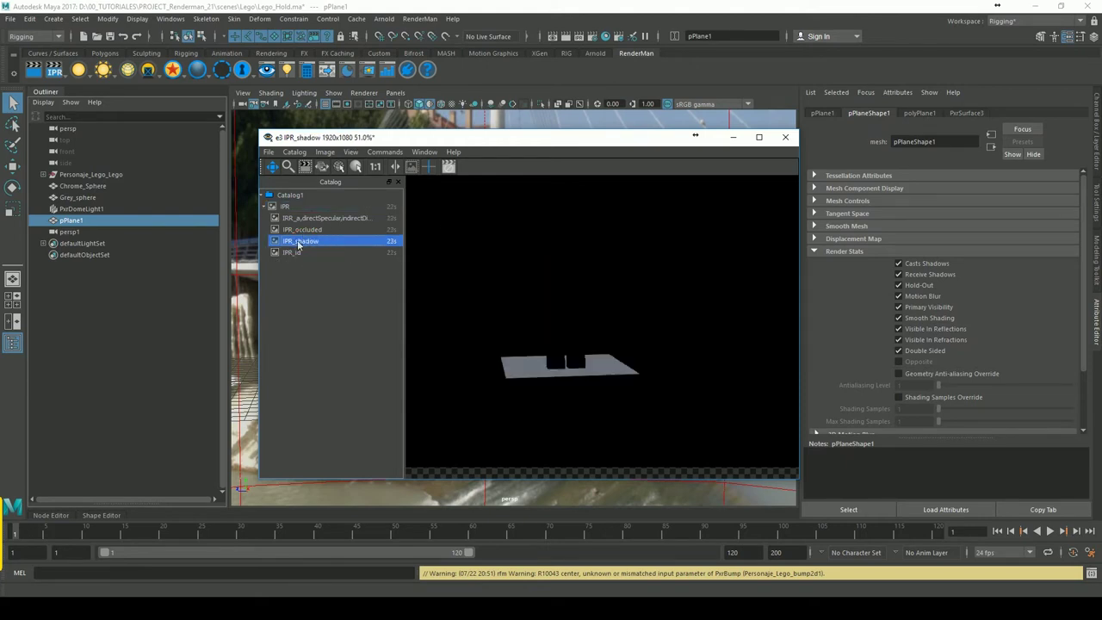
left_click(303, 229)
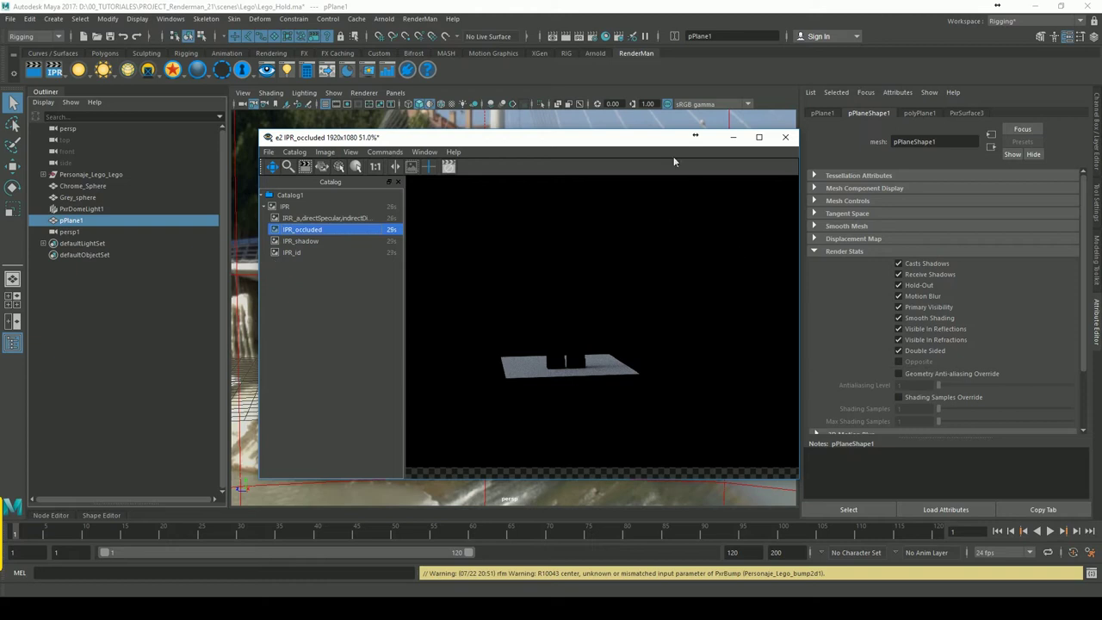
left_click(785, 137)
Close the render preview and briefly look through the Render Settings.
left_click(580, 322)
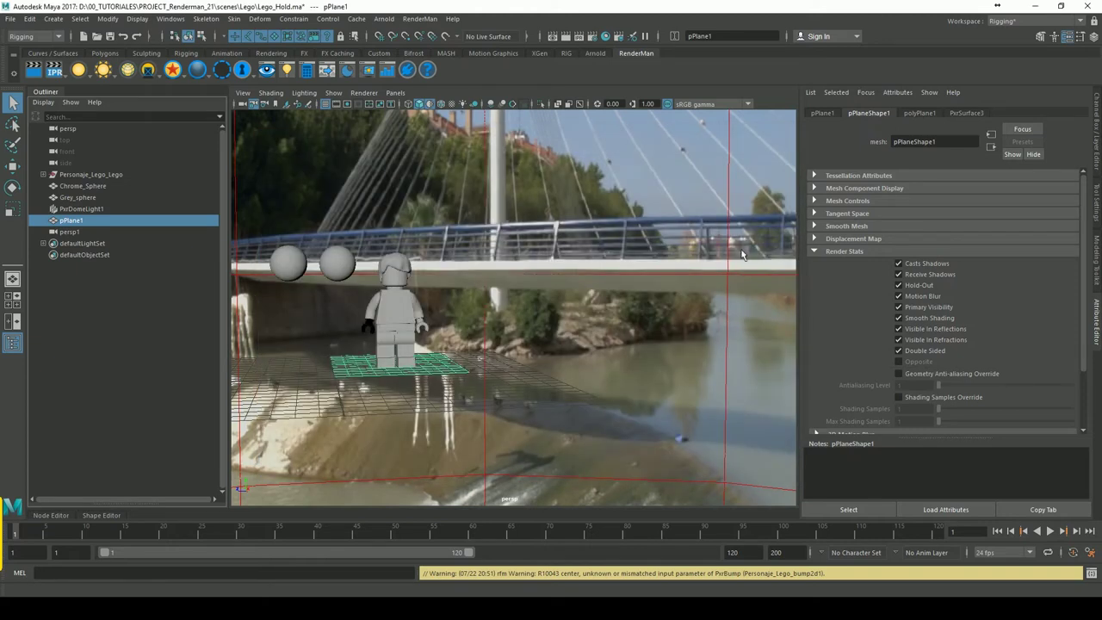
left_click(592, 36)
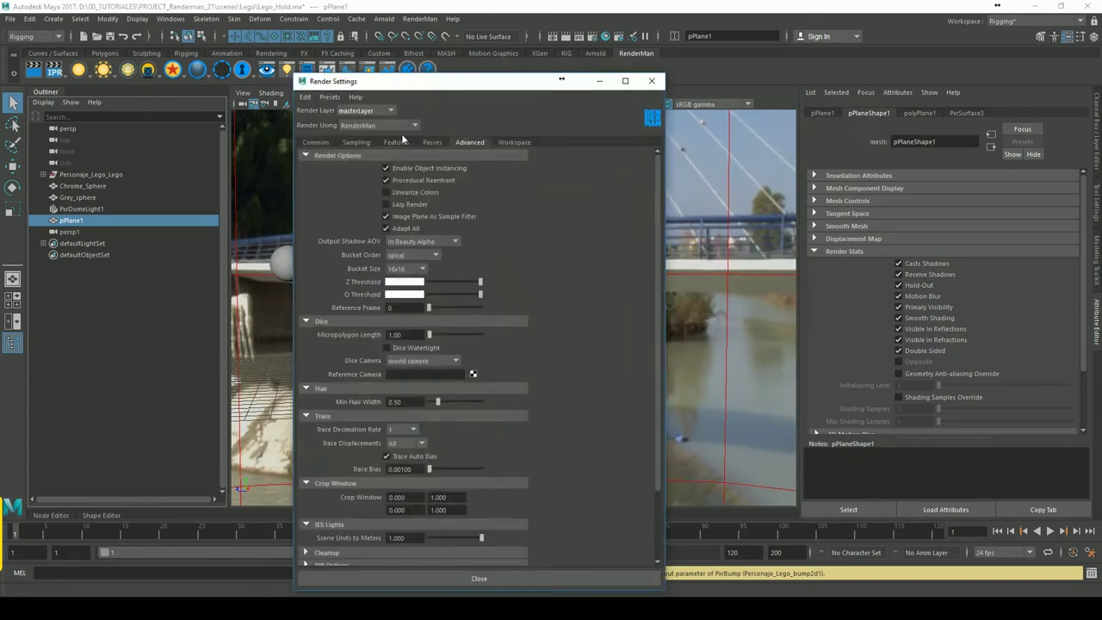
left_click(395, 142)
left_click(652, 81)
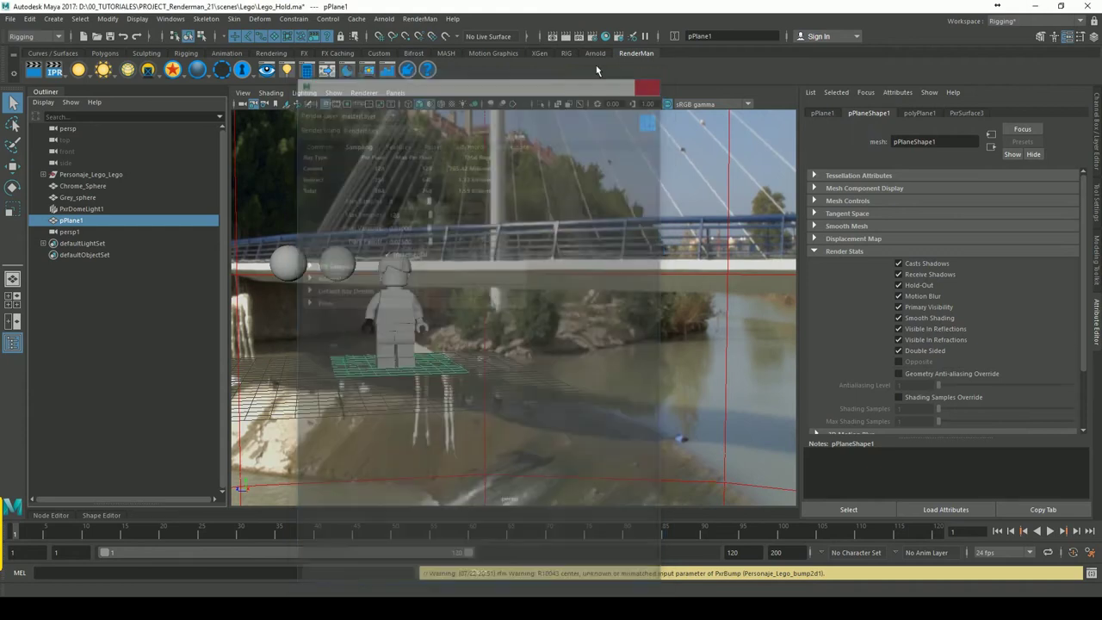
Open Advanced RenderMan Controls and show the Final render's Outputs tab.
left_click(419, 18)
left_click(456, 114)
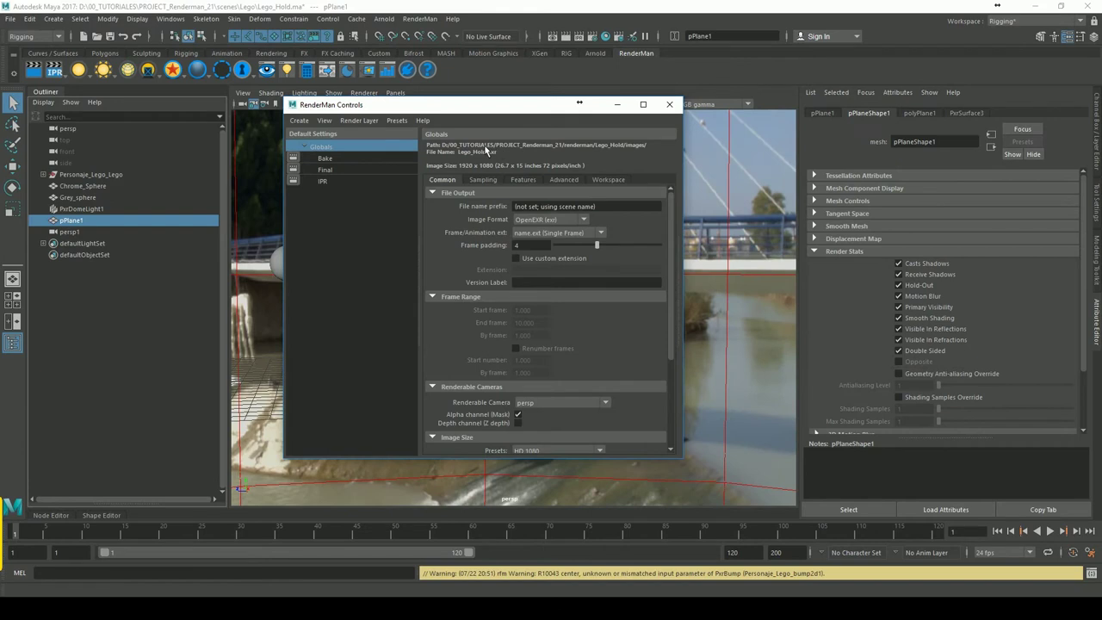
left_click(333, 172)
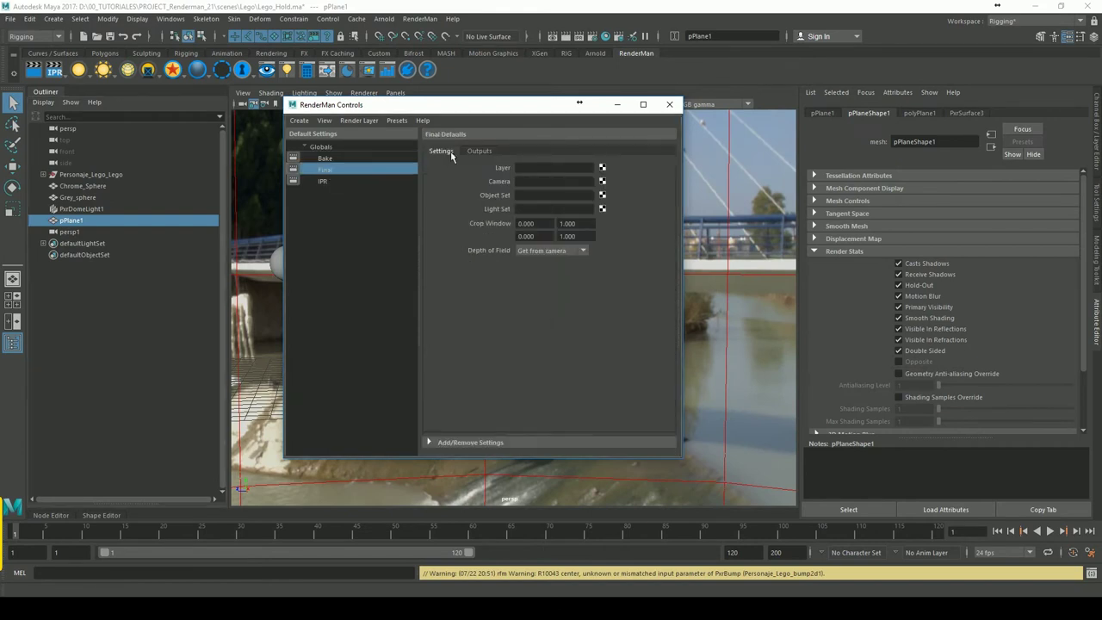
left_click(479, 150)
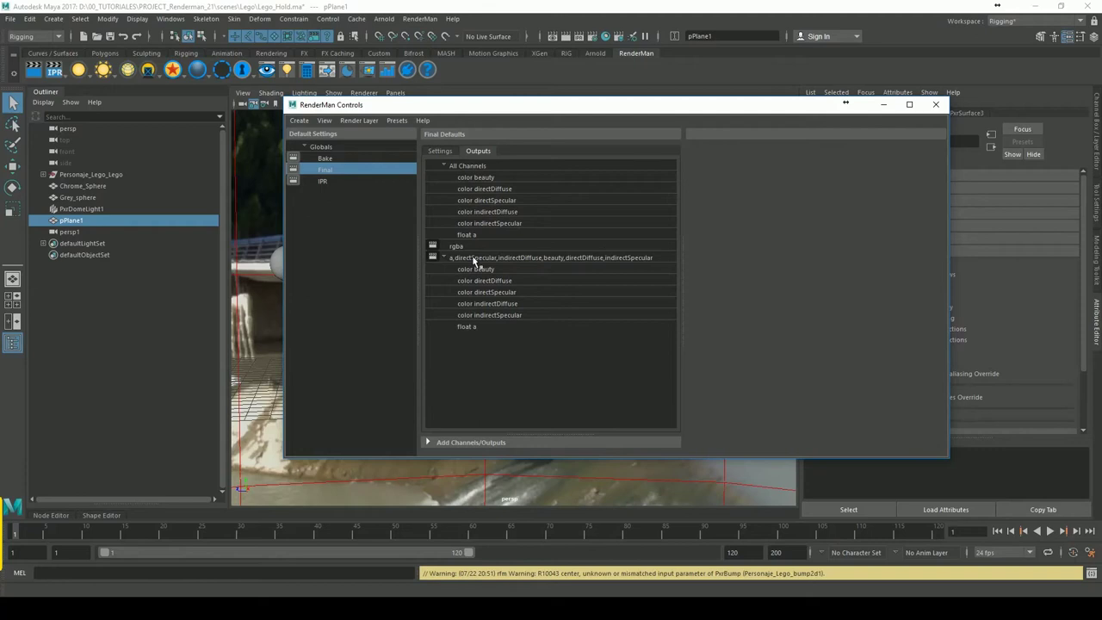
Remove both float a channels from the RenderMan final outputs.
left_click(477, 329)
right_click(476, 328)
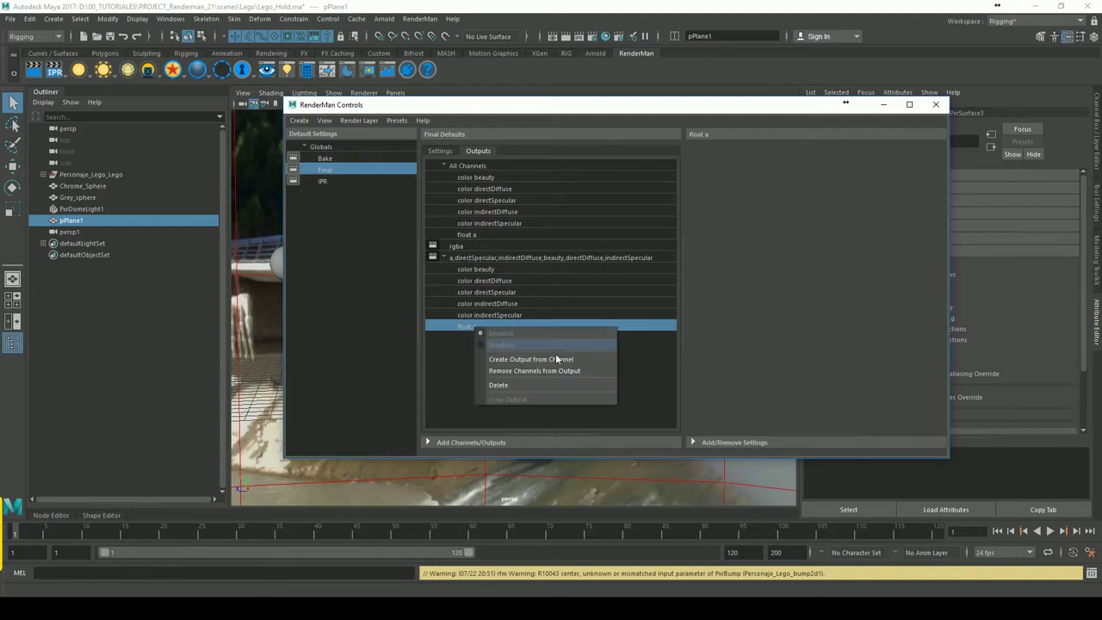
left_click(529, 371)
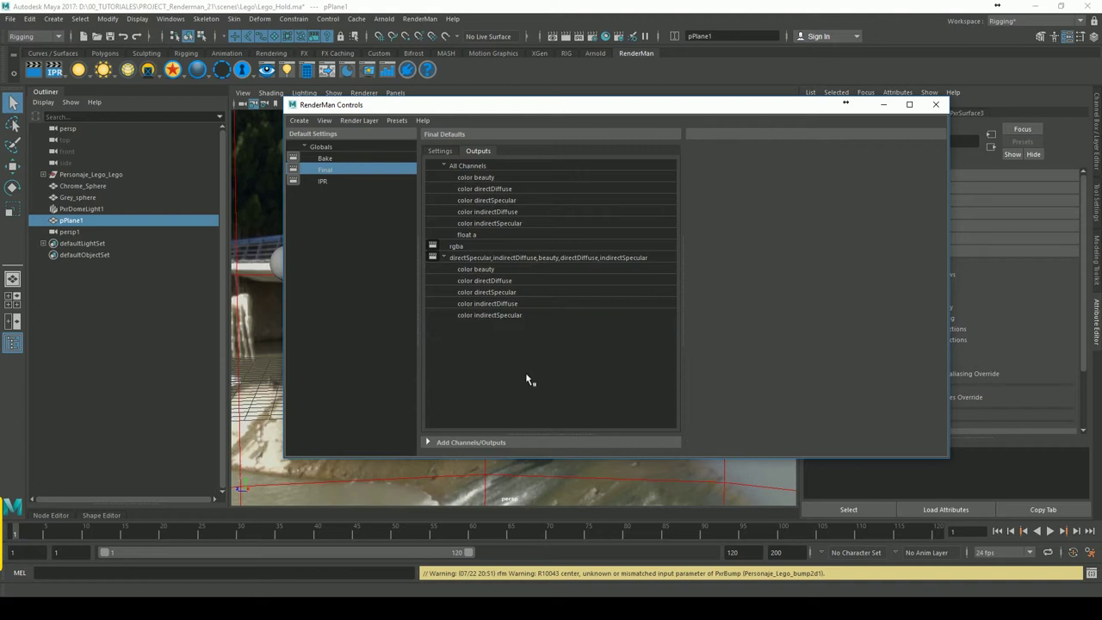
left_click(480, 235)
right_click(473, 235)
left_click(516, 293)
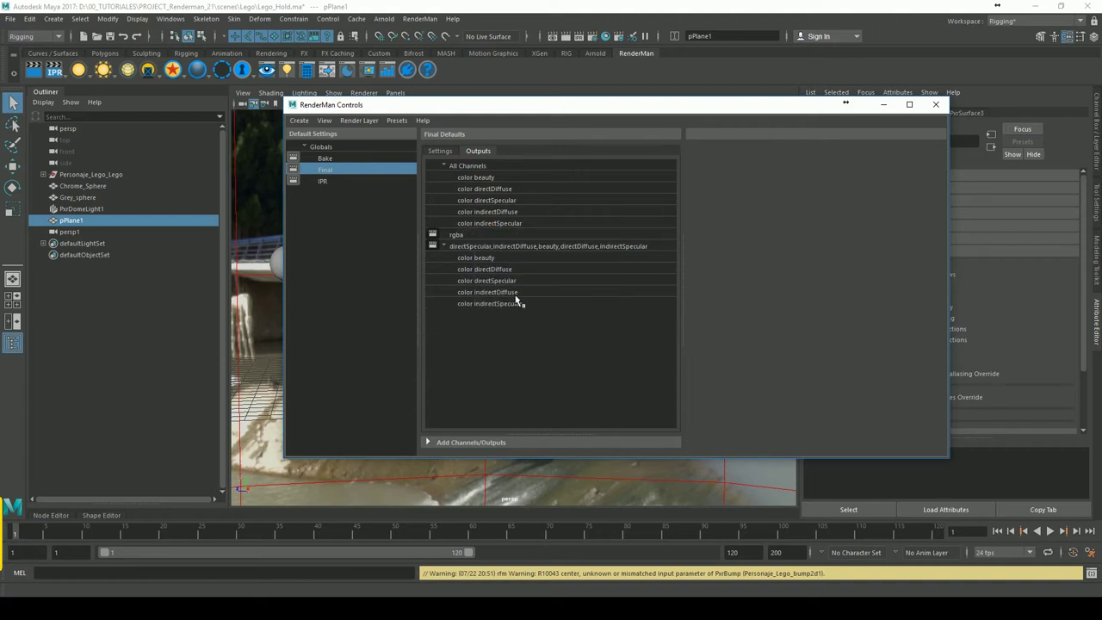
Remove both color beauty channels from the outputs and close RenderMan Controls.
left_click(500, 257)
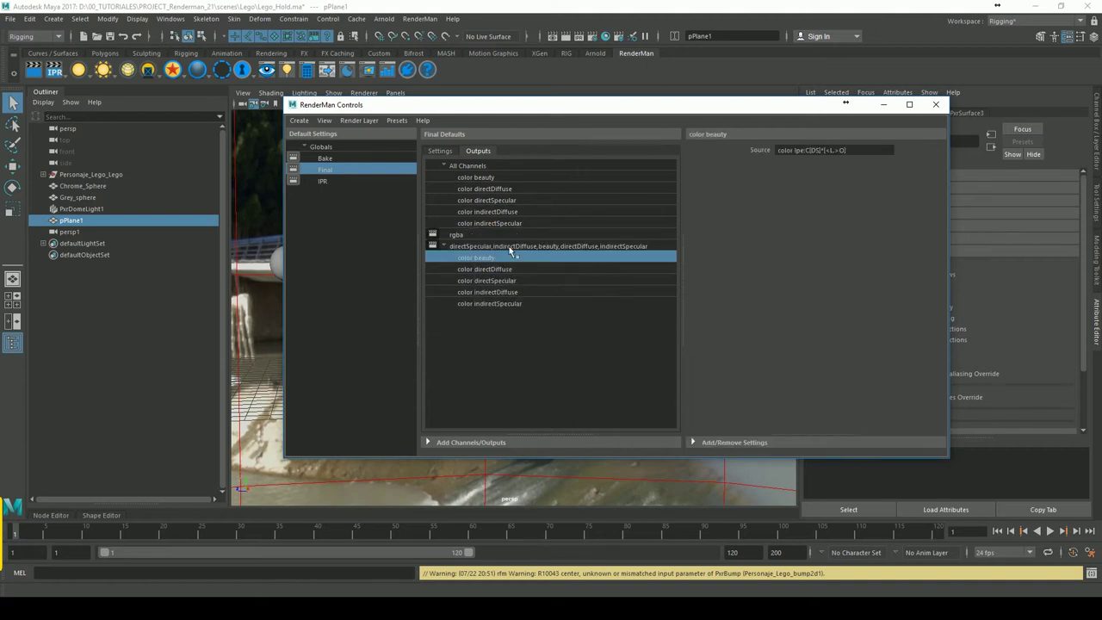
left_click(486, 177, "ctrl")
right_click(506, 177)
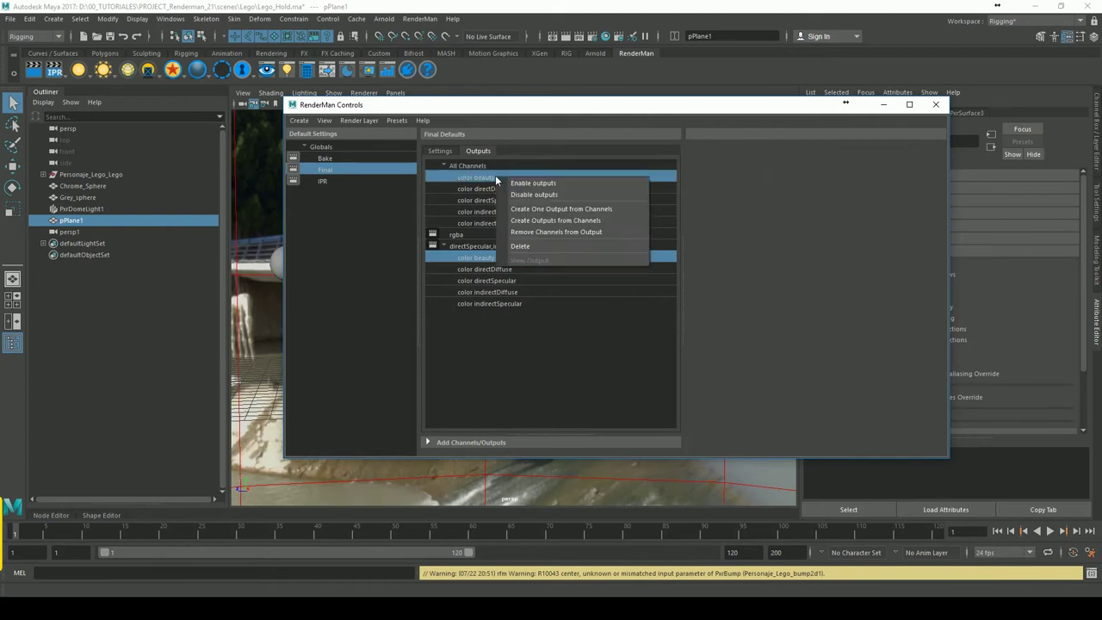
left_click(529, 246)
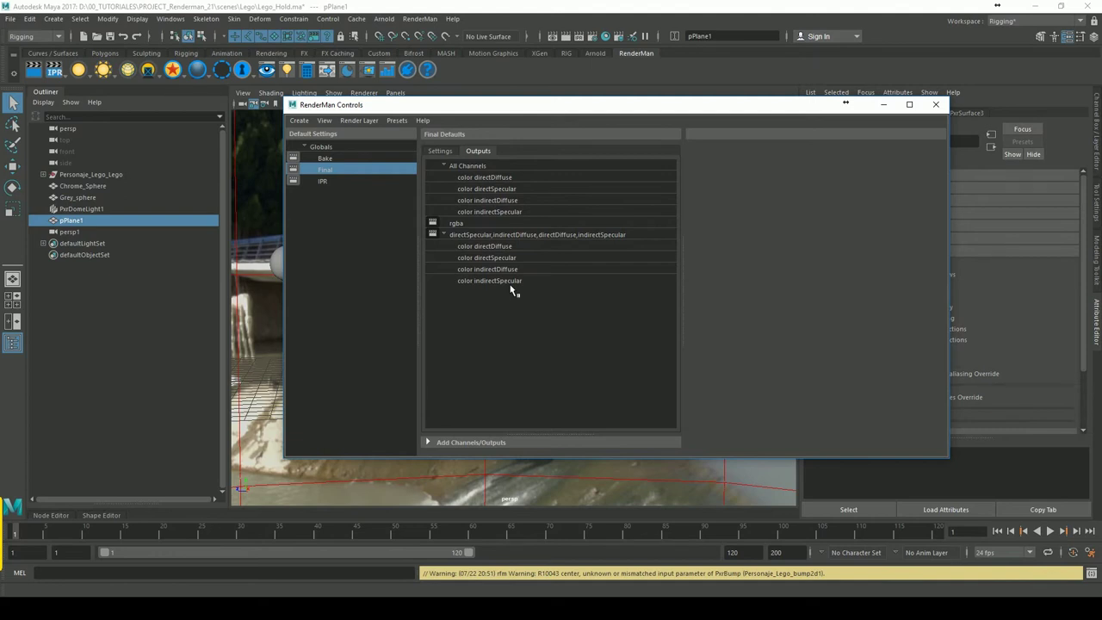
left_click(934, 105)
Save the scene as Lego_Holdout.ma, overwriting the existing file.
left_click(419, 19)
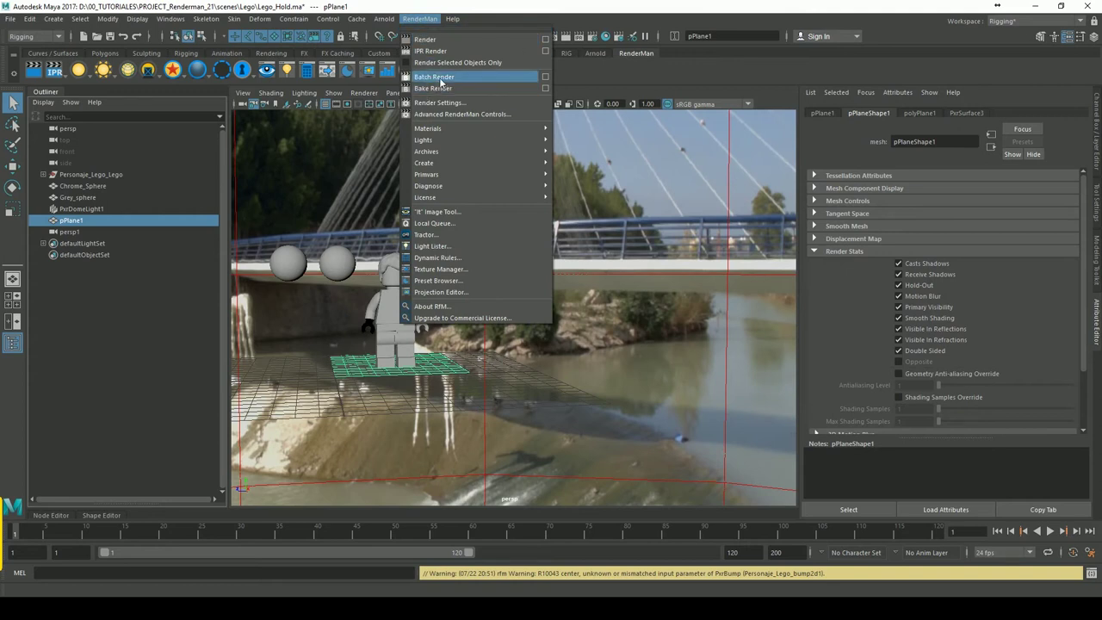
left_click(10, 19)
left_click(10, 19)
left_click(49, 76)
left_click(326, 458)
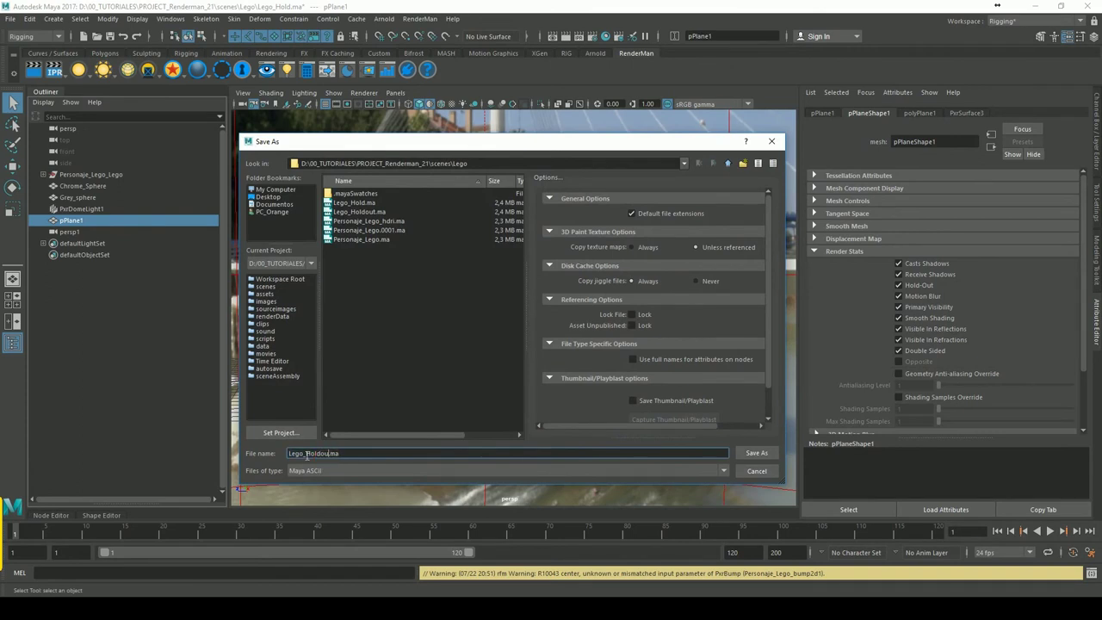
type("t")
key("Return")
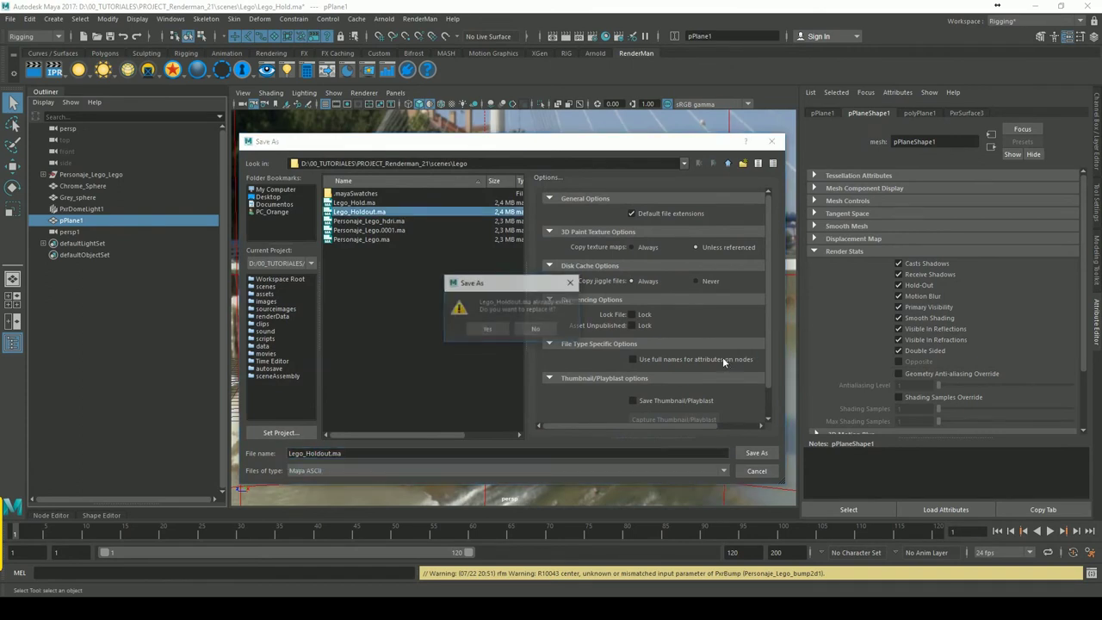
left_click(500, 333)
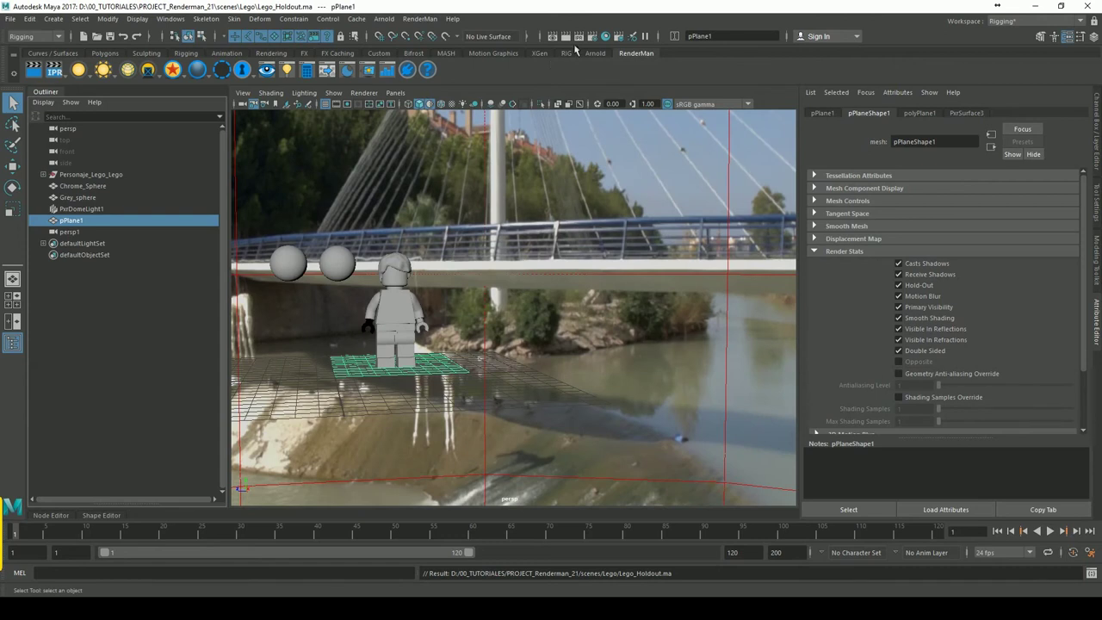
Batch render the scene with RenderMan and check the Lego_Holdout job in LocalQueue.
left_click(420, 18)
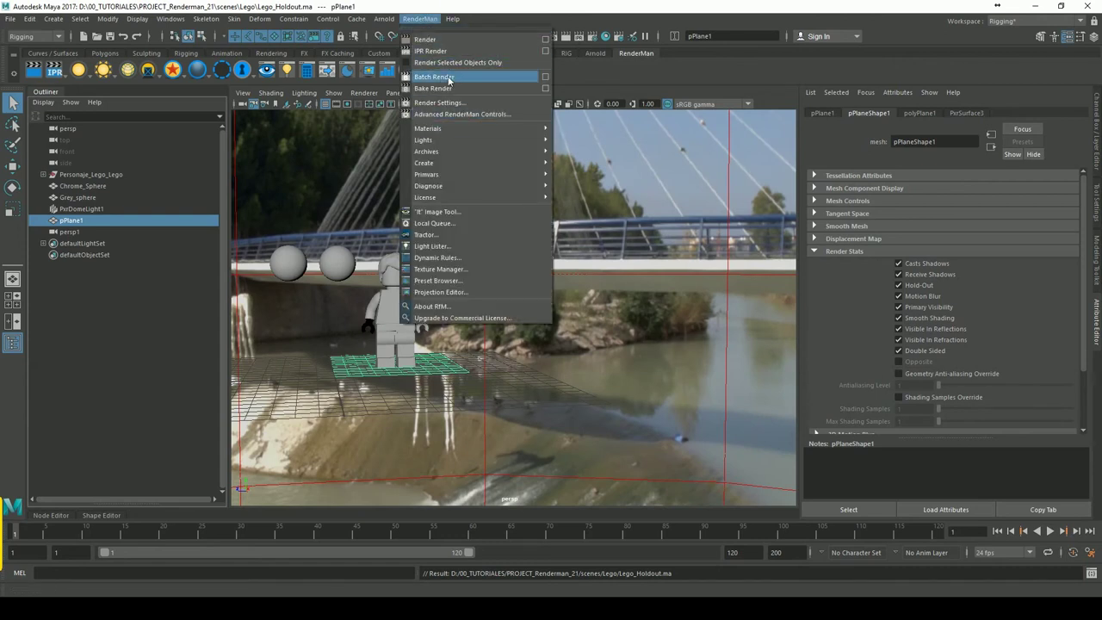
left_click(447, 79)
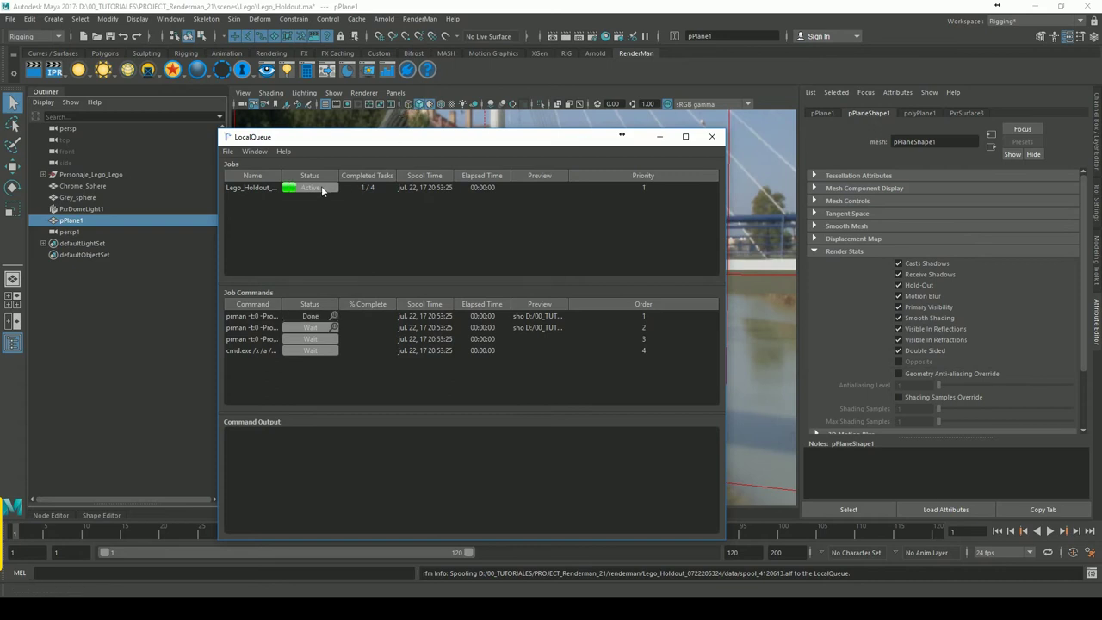
left_click(323, 192)
left_click(711, 137)
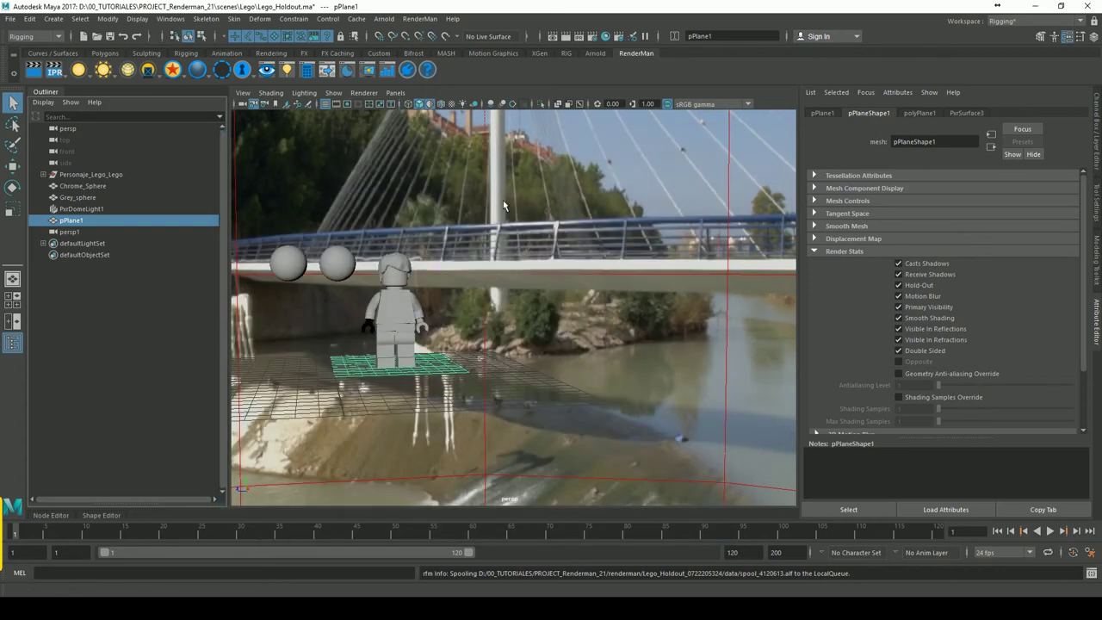
Set the RenderMan denoise mode to Frame in the Features render settings.
left_click(420, 19)
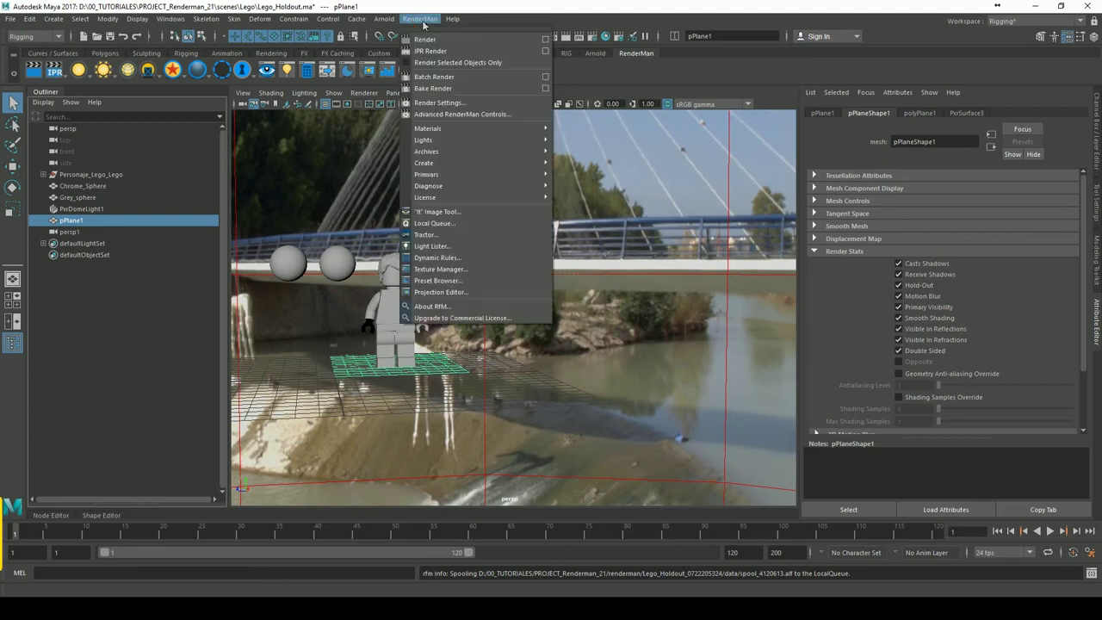
left_click(455, 114)
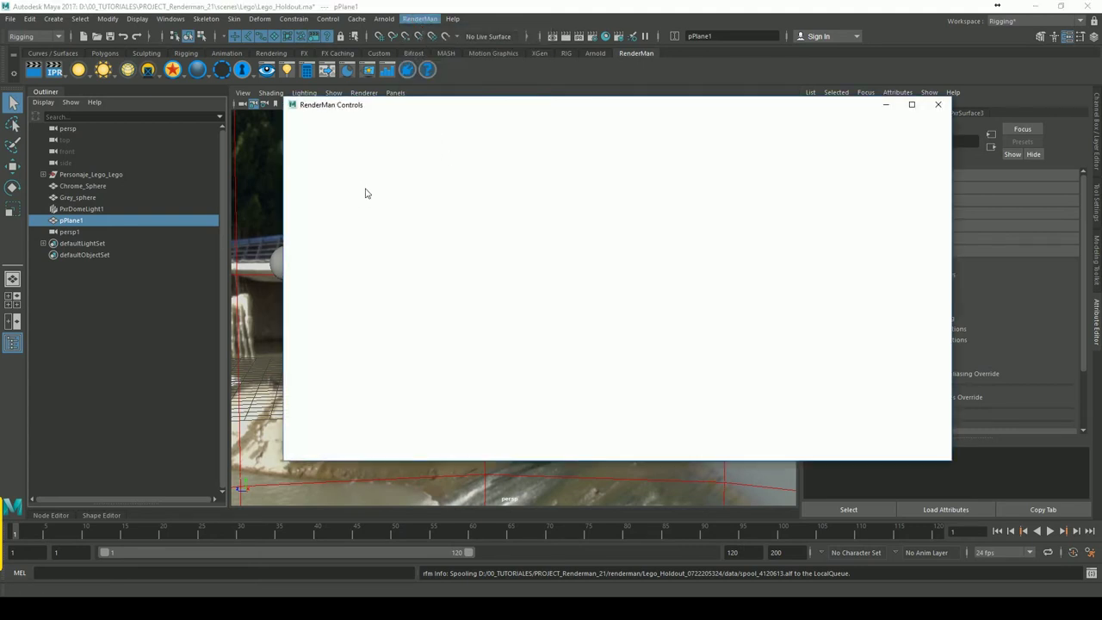
left_click(339, 174)
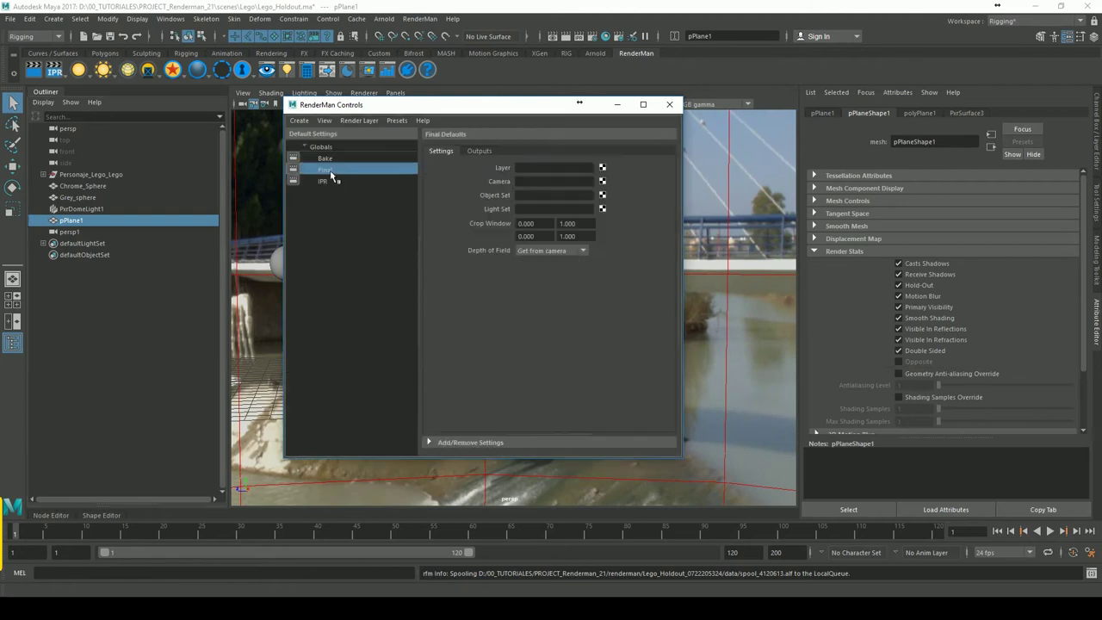
left_click(669, 104)
left_click(604, 36)
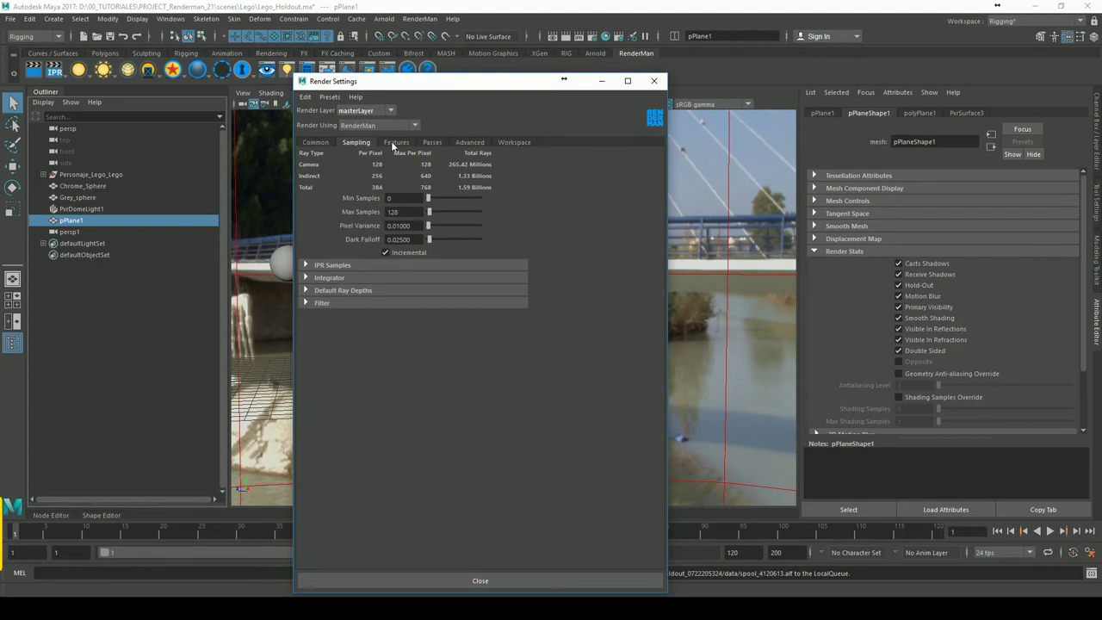
left_click(396, 142)
left_click(411, 168)
left_click(410, 192)
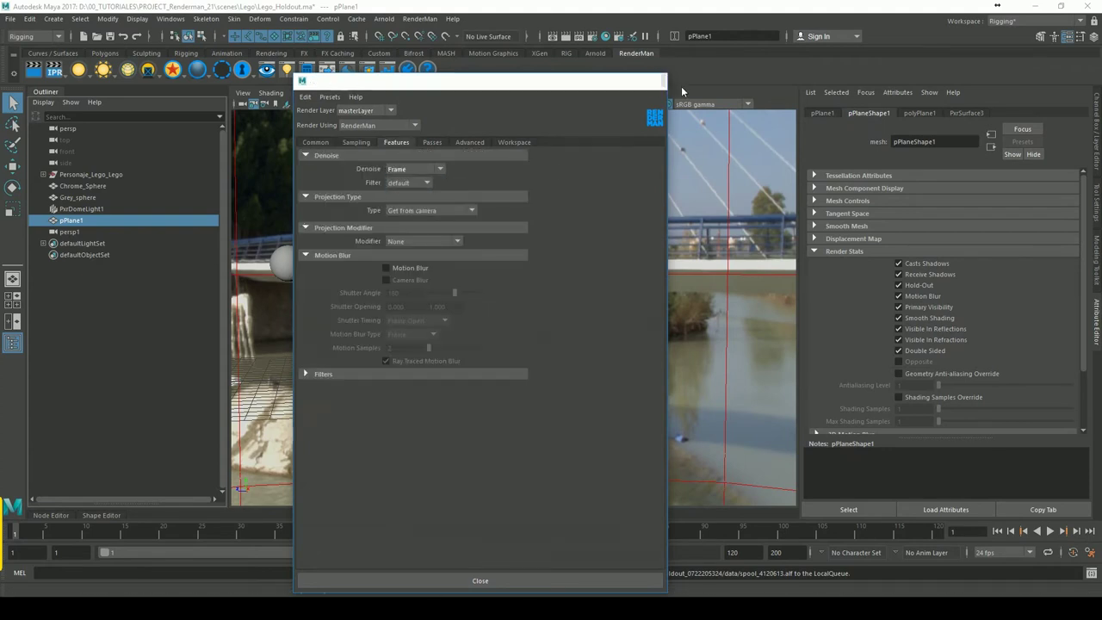
left_click(653, 80)
Launch a new RenderMan batch render with Frame denoising enabled.
left_click(419, 18)
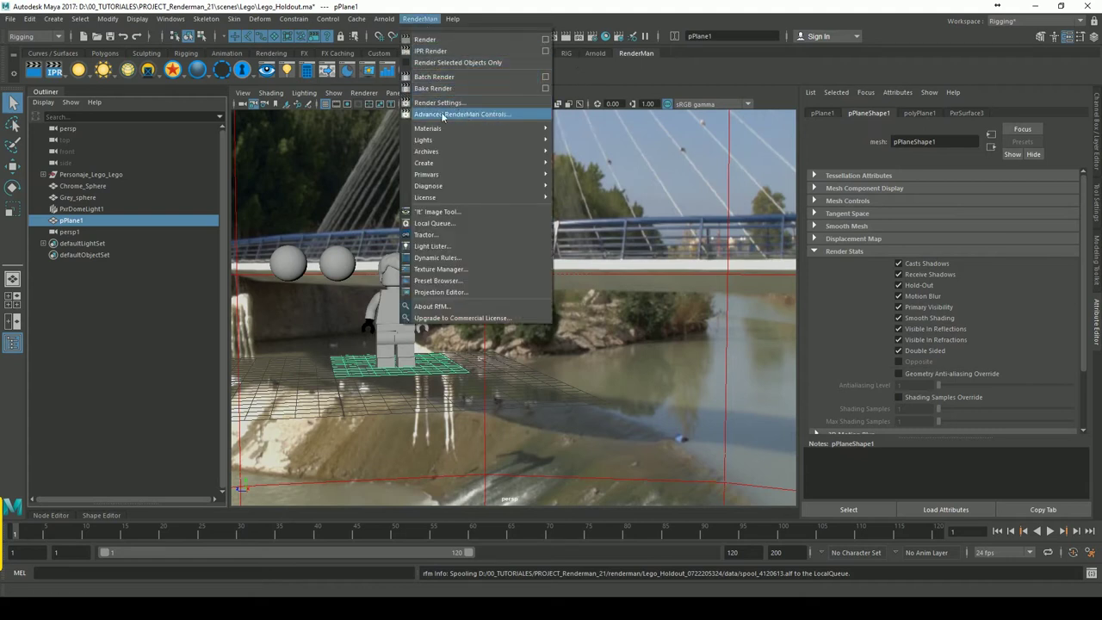
left_click(419, 18)
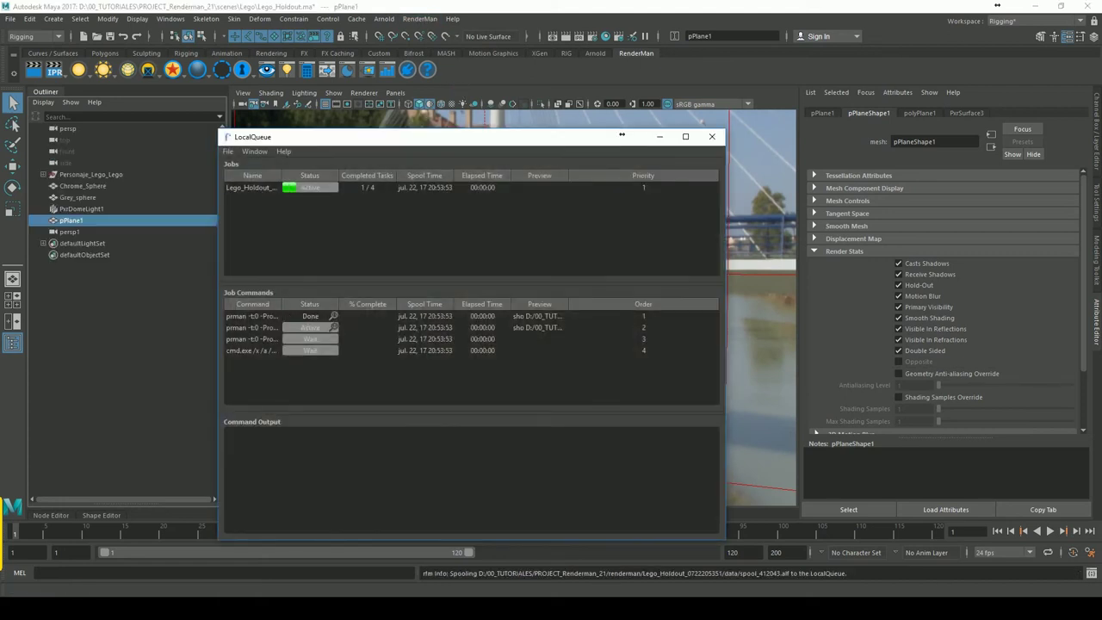
left_click(659, 136)
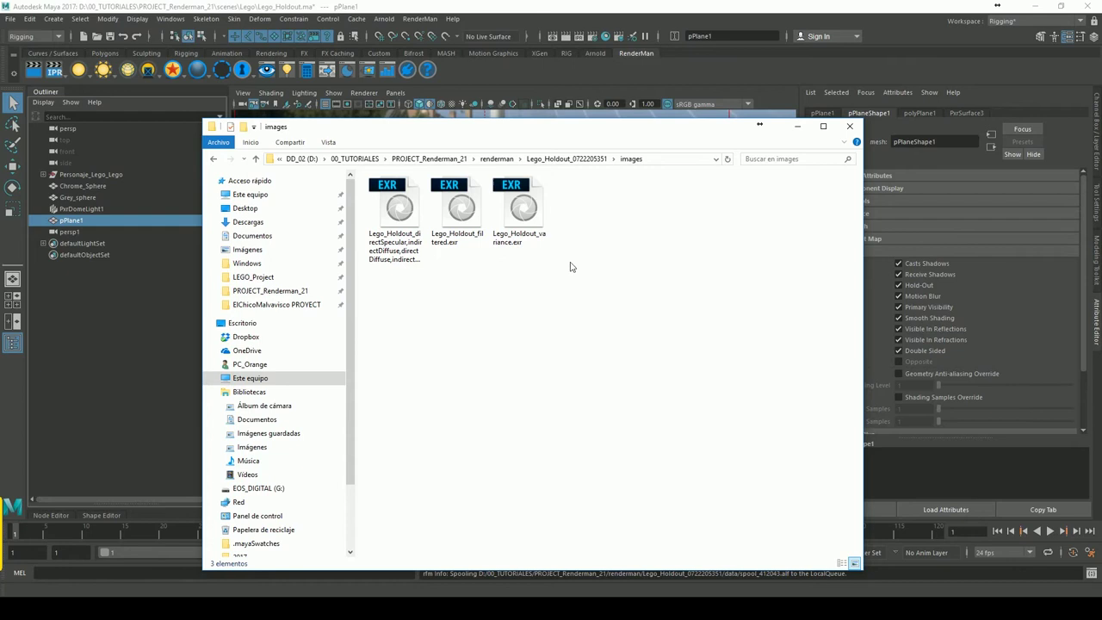
Select the three Lego_Holdout EXR renders and move the Explorer window to the second monitor.
left_click_drag(557, 278, 368, 185)
left_click(523, 220)
left_click(523, 219)
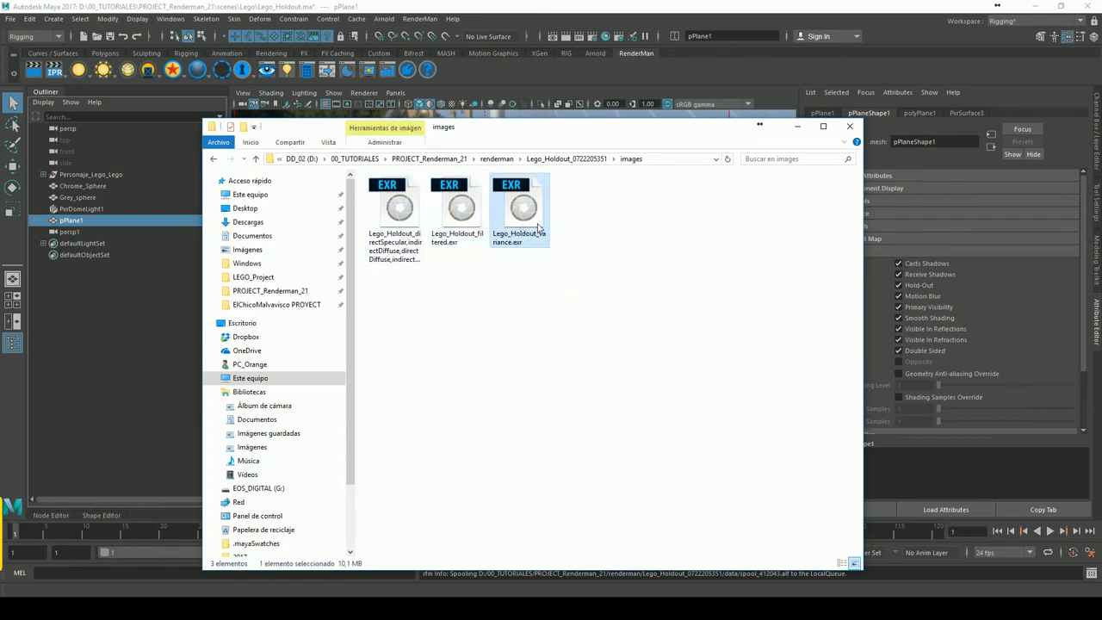
left_click_drag(676, 127, 1101, 143)
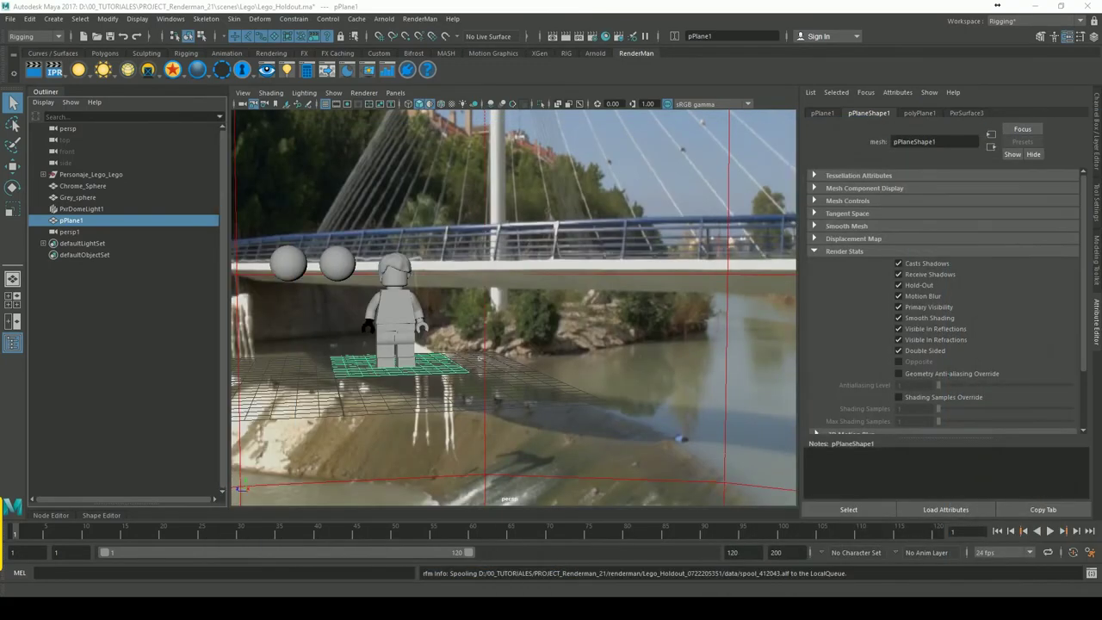
Drop the three Lego_Holdout EXRs into NukeX's node graph and view the variance Read node.
left_click(710, 558)
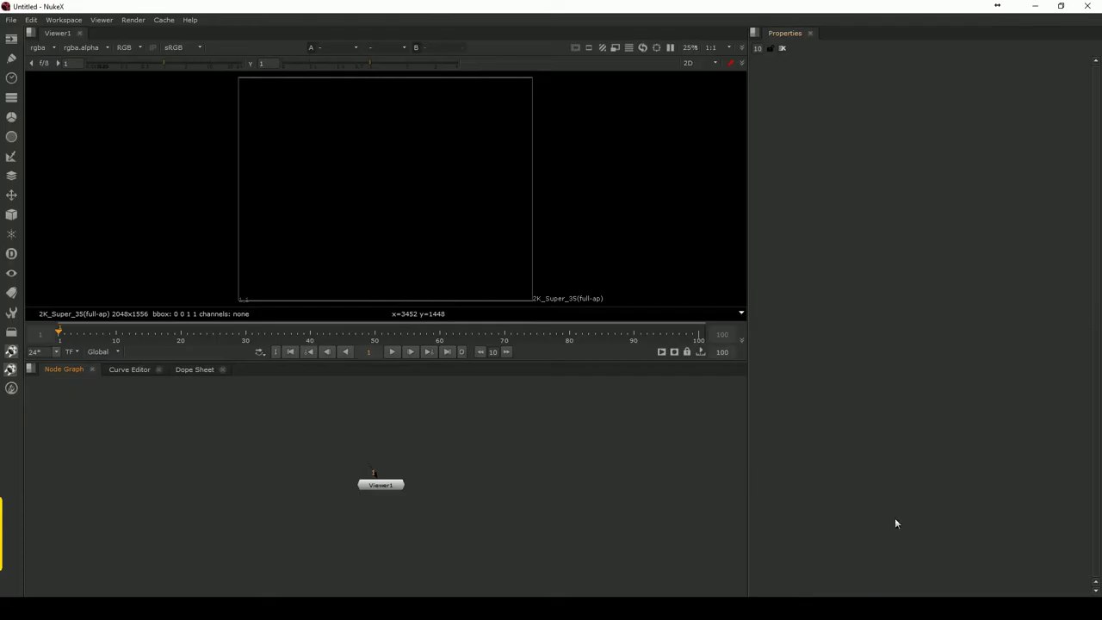
mouse_move(265, 478)
left_mouse_down()
mouse_move(258, 448)
mouse_move(337, 448)
mouse_move(328, 450)
mouse_move(391, 435)
left_mouse_up()
key("1")
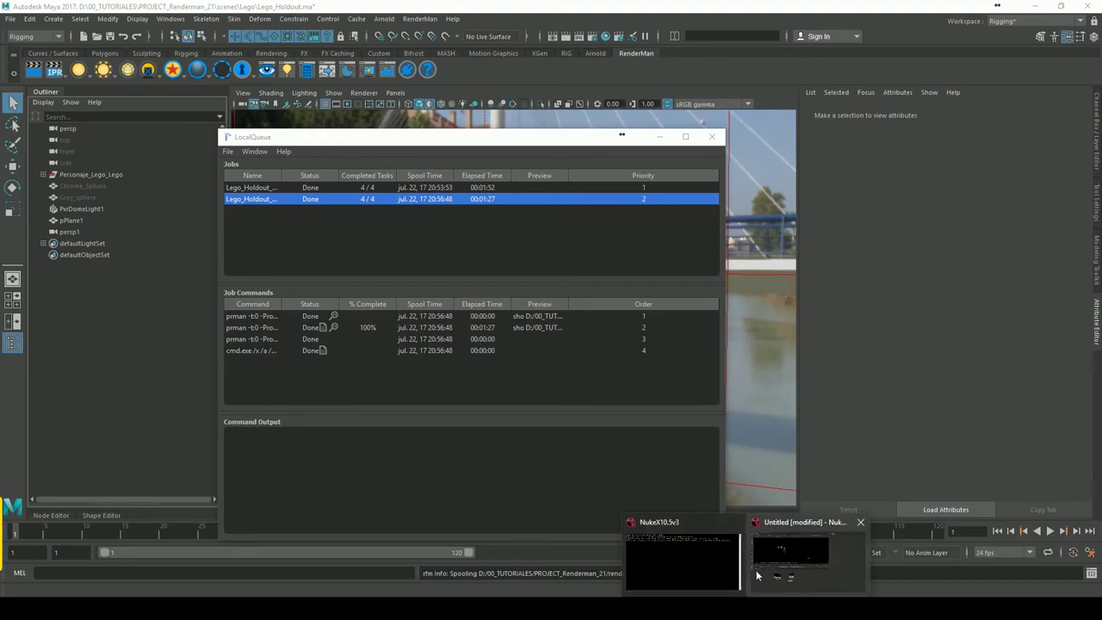
Delete Read1, Read2 and Read3, leaving only Viewer1 in the node graph.
left_click(744, 550)
left_click_drag(470, 400, 209, 453)
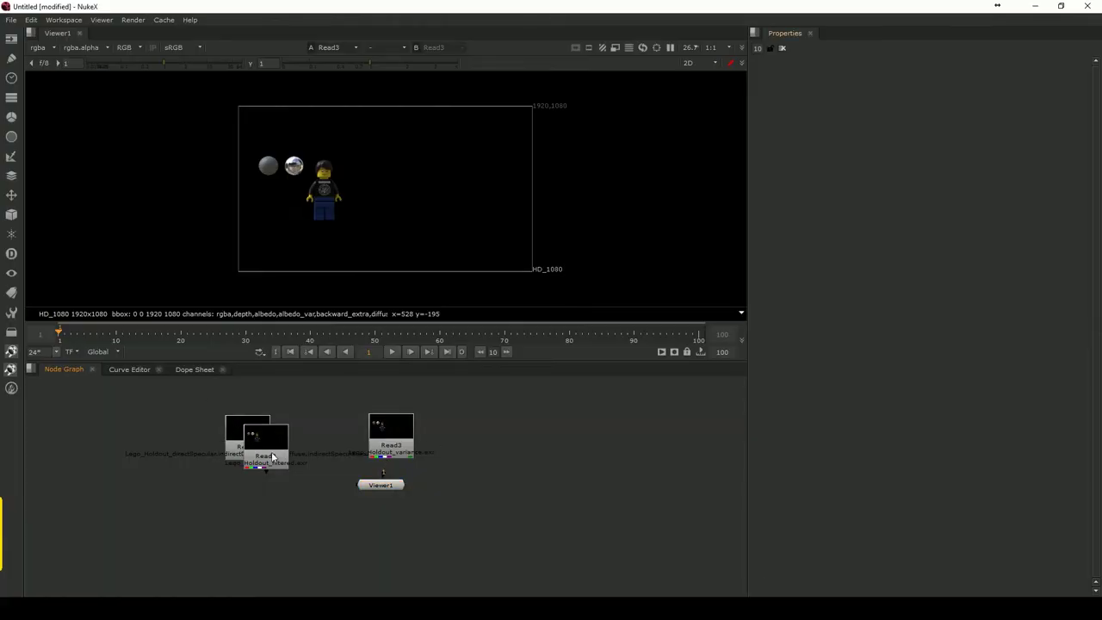
left_click(386, 456)
key("Delete")
left_click(267, 443)
key("Delete")
left_click(238, 435)
key("Delete")
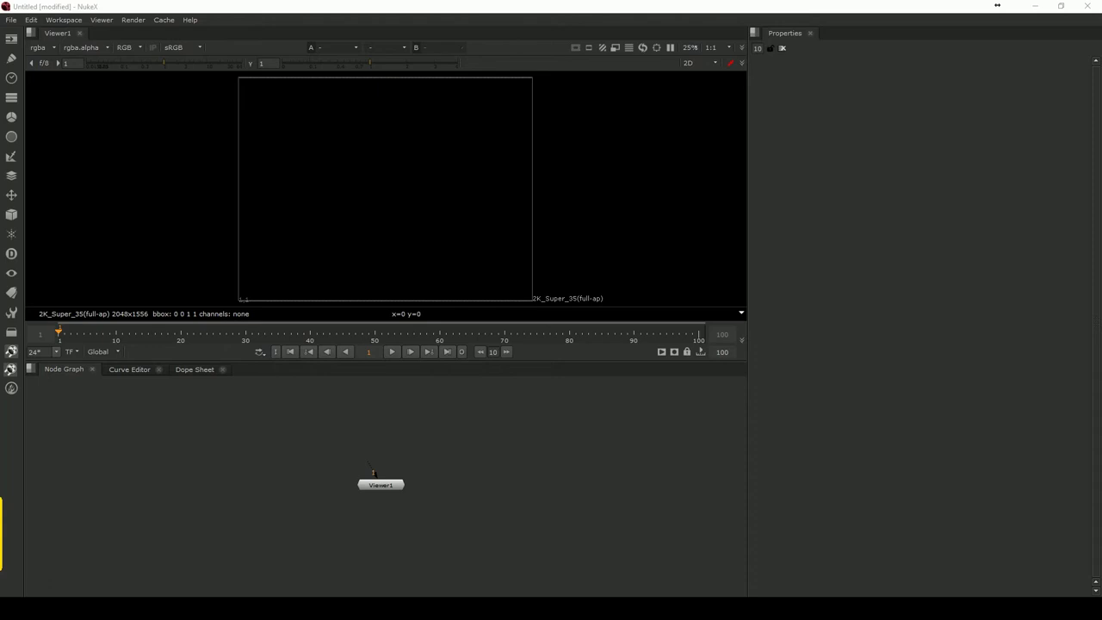
left_click_drag(1101, 164, 643, 183)
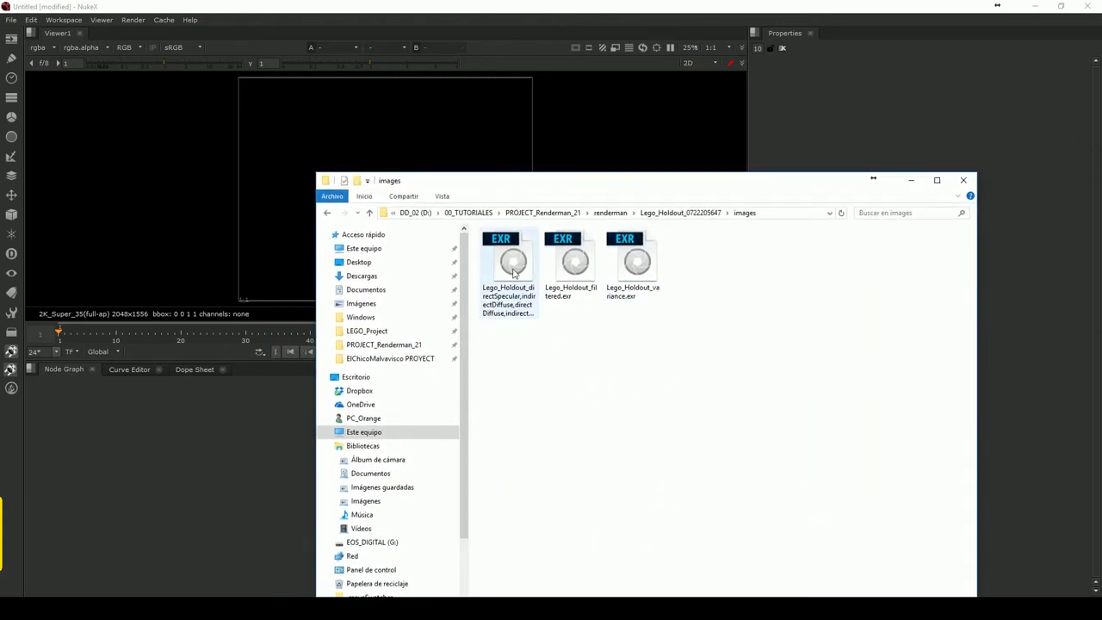
left_click(558, 280)
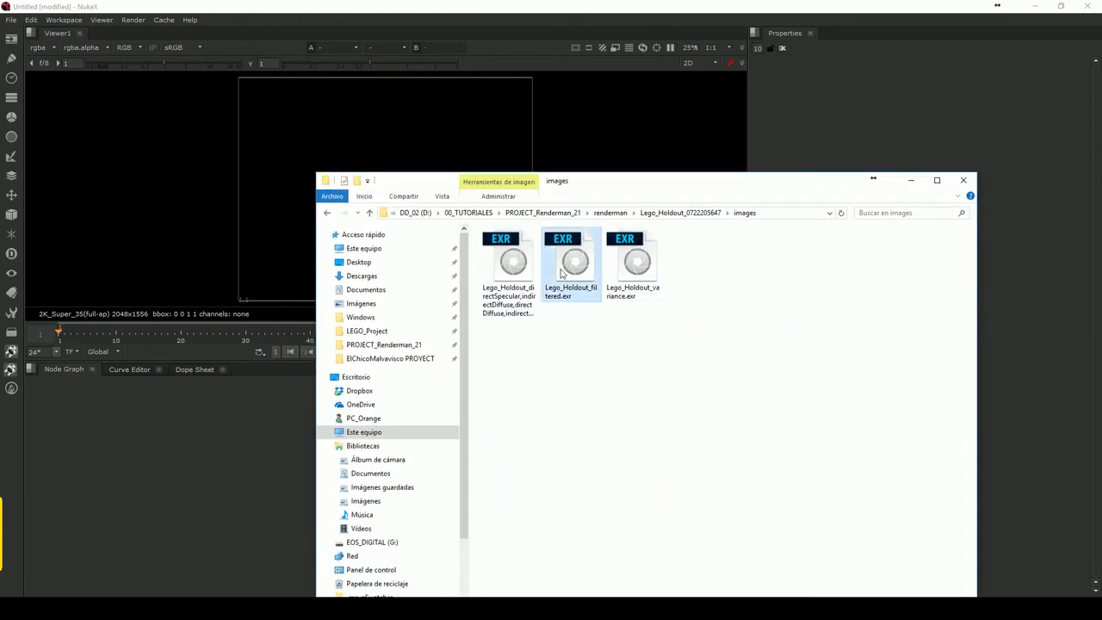
left_click(646, 270)
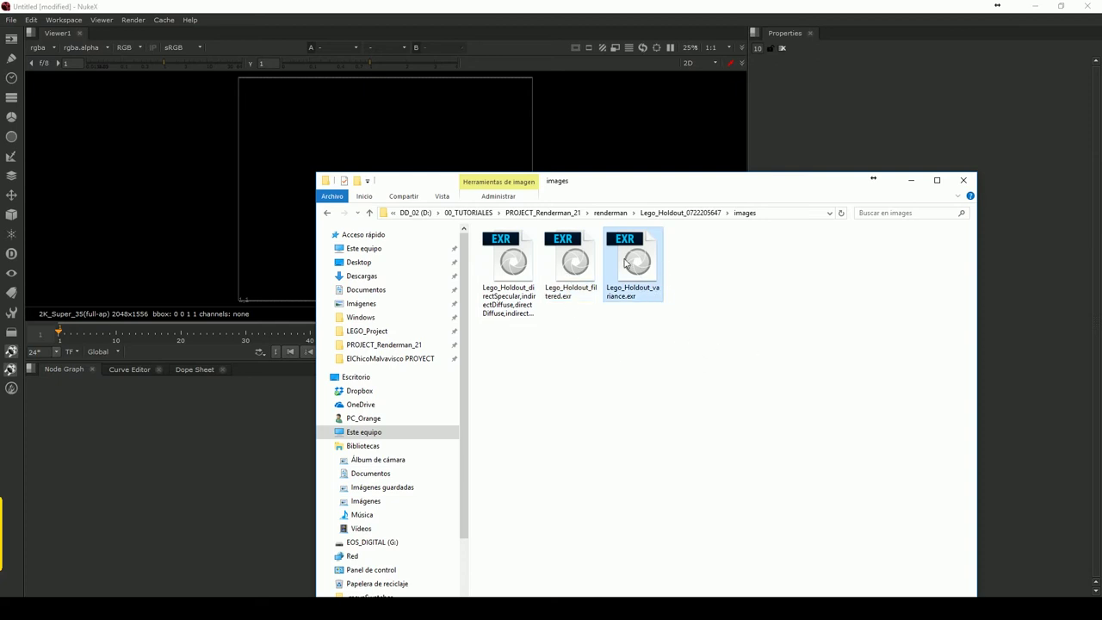
left_click(508, 272)
left_click_drag(701, 186, 805, 173)
left_click_drag(775, 327, 594, 217)
mouse_move(632, 260)
left_mouse_down()
mouse_move(159, 441)
mouse_move(505, 433)
left_mouse_up()
left_click(1015, 167)
Connect the filtered Read node to the viewer at 100% zoom with the Lego figure centred.
mouse_move(161, 457)
left_mouse_down()
mouse_move(185, 506)
mouse_move(136, 539)
left_mouse_up()
left_click_drag(140, 435, 151, 431)
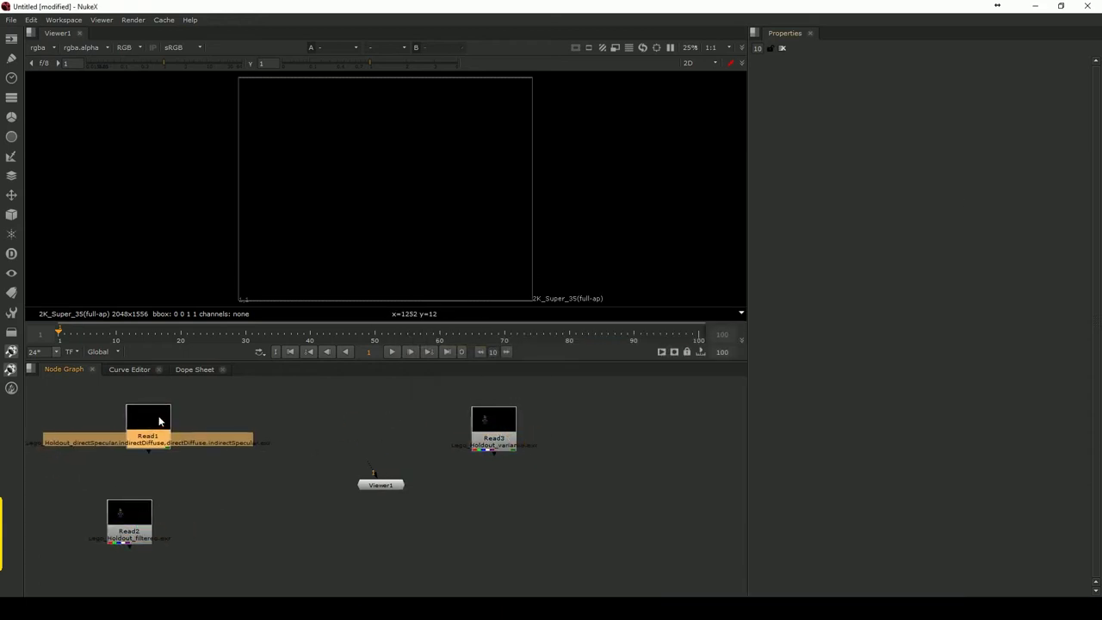
left_click(141, 518)
key("1")
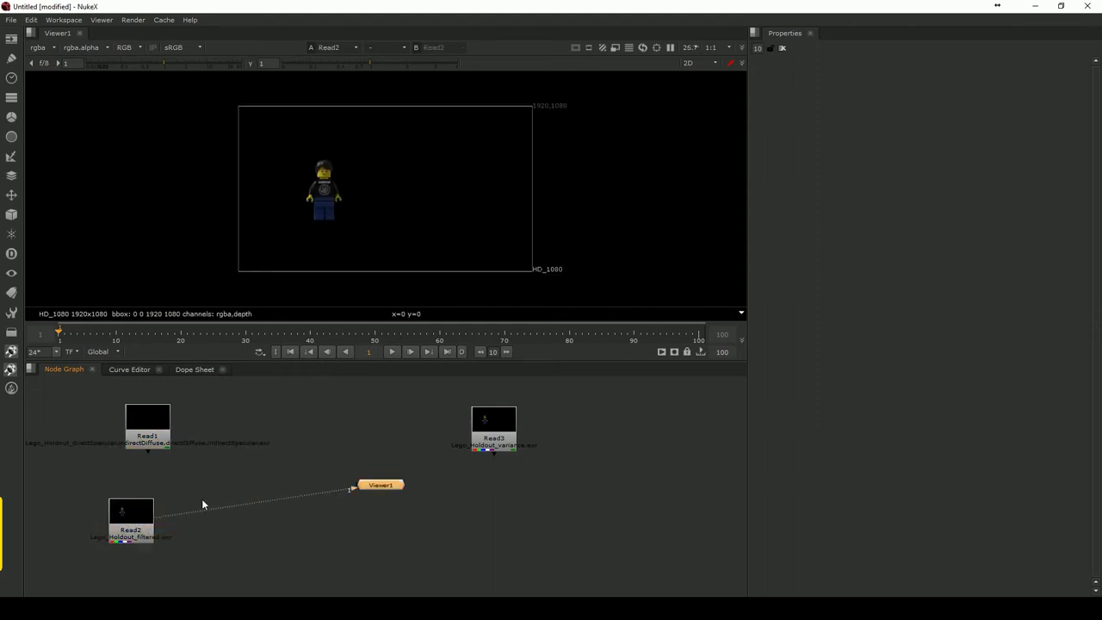
left_click_drag(128, 513, 336, 418)
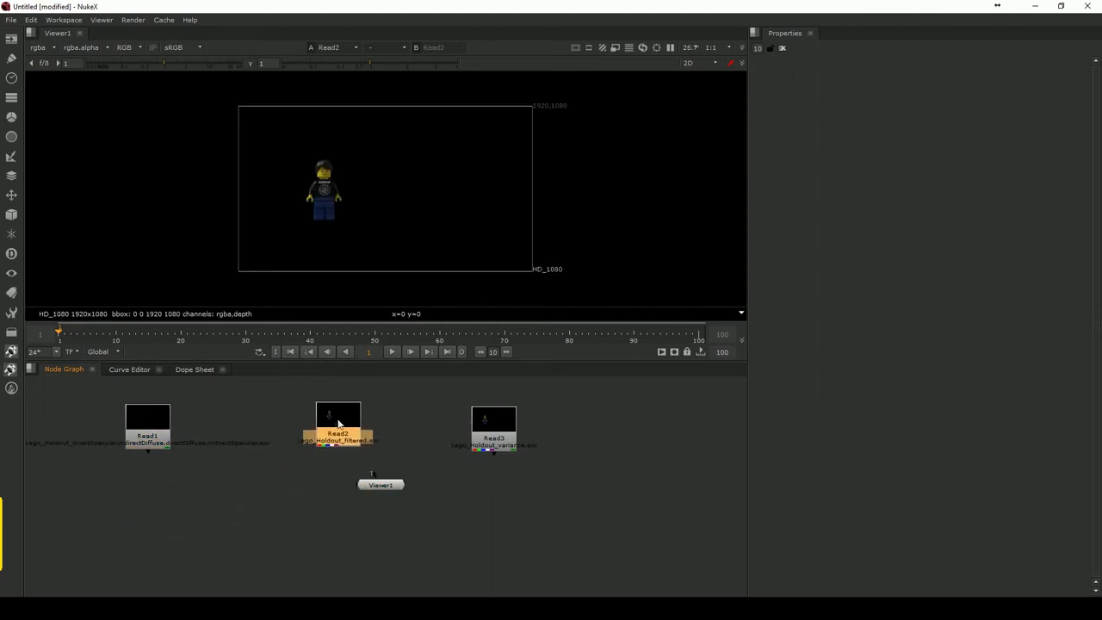
left_click(697, 49)
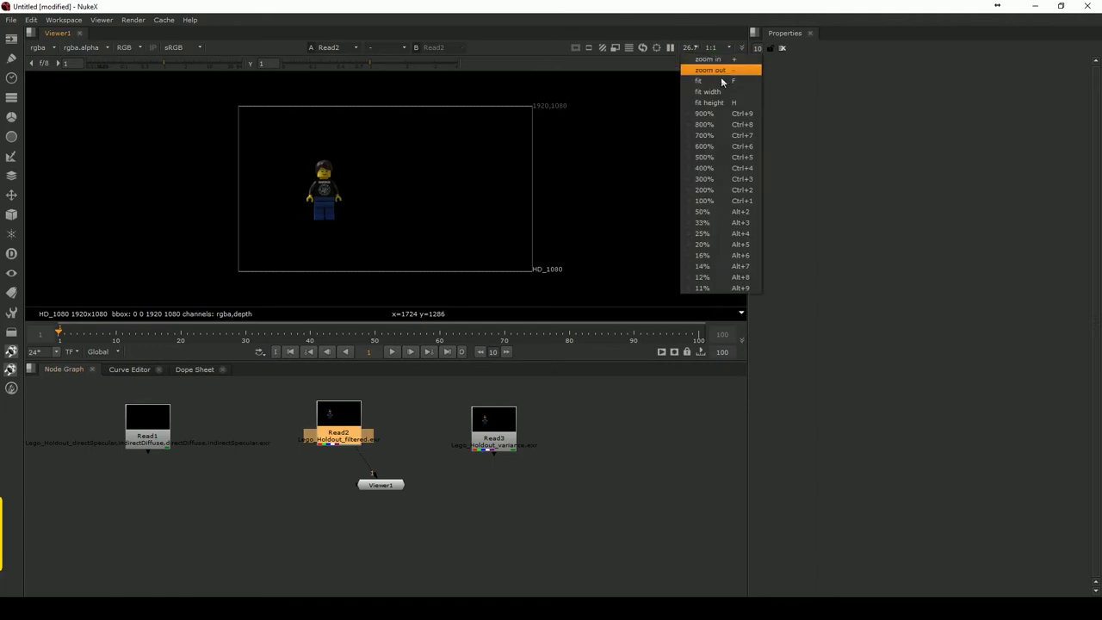
left_click(717, 185)
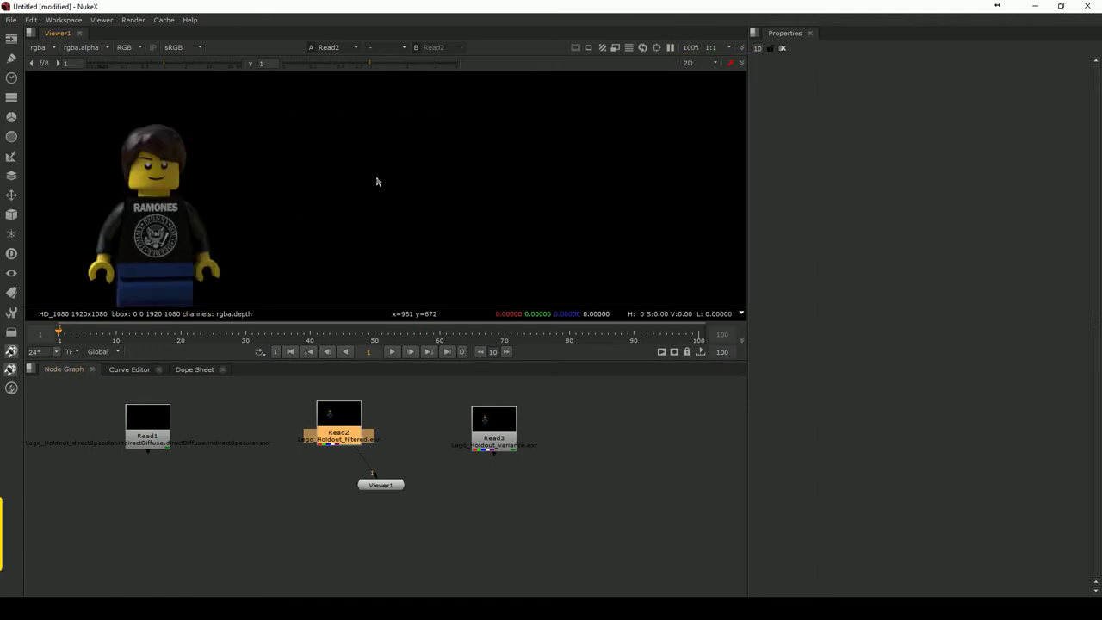
middle_click_drag(347, 202, 516, 151)
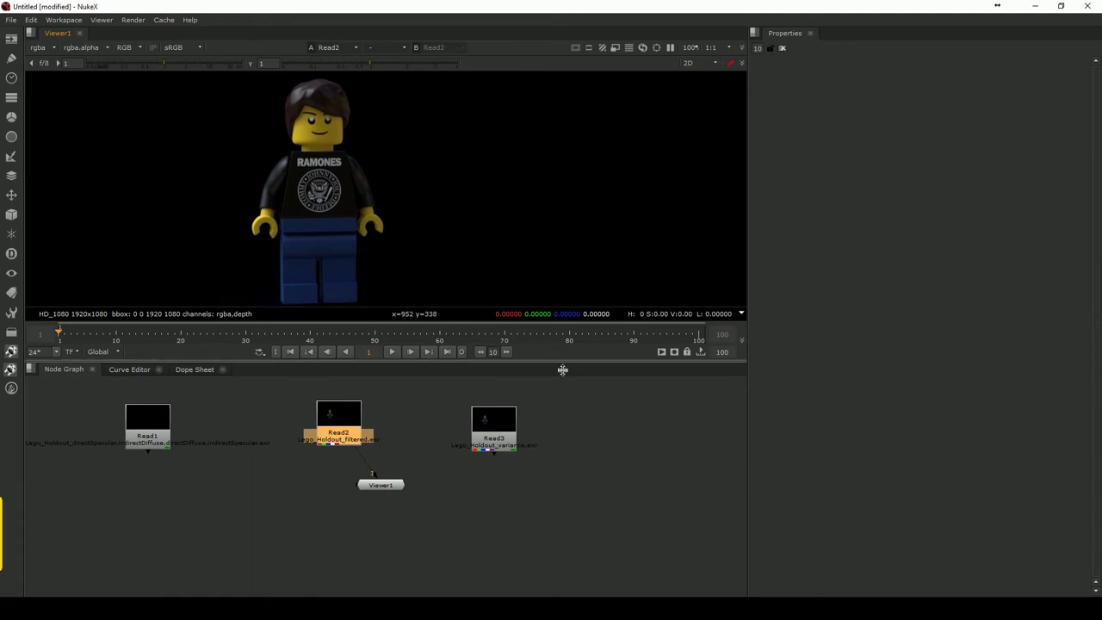
left_click_drag(563, 362, 571, 442)
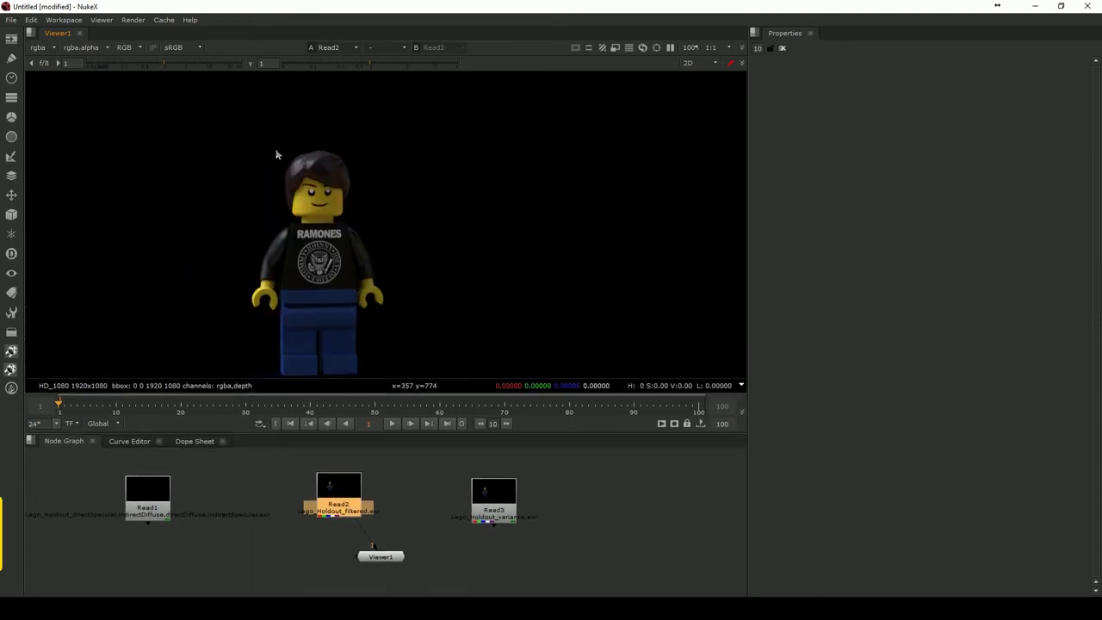
middle_click_drag(354, 205, 361, 183)
Check the filtered render's alpha and depth layers, return to rgba, and move Read2 far right.
left_click(43, 48)
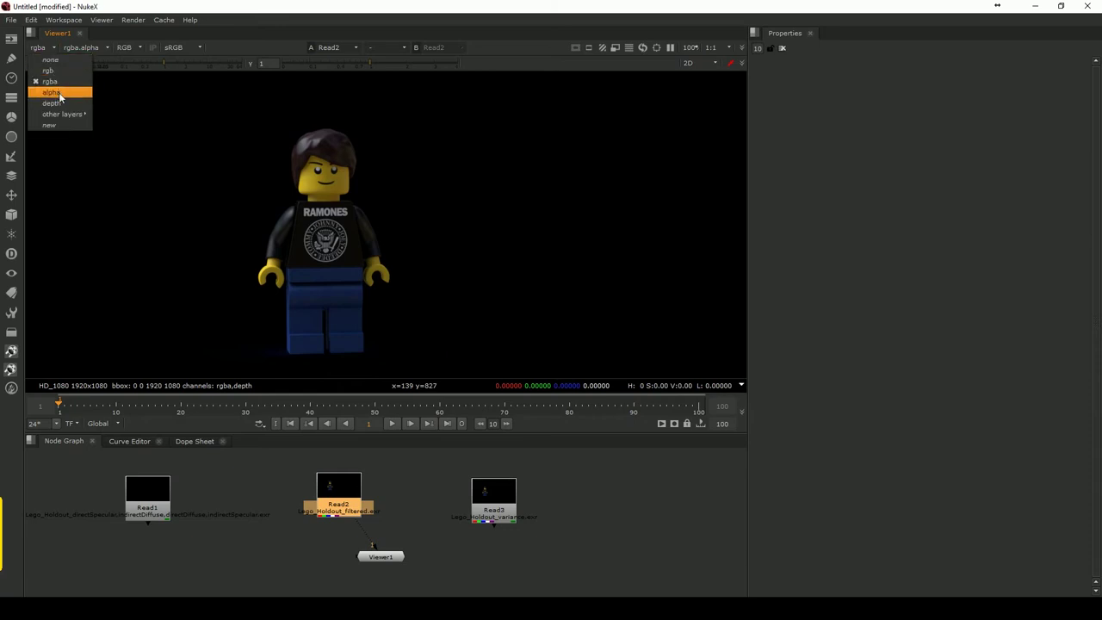
left_click(61, 93)
left_click(43, 48)
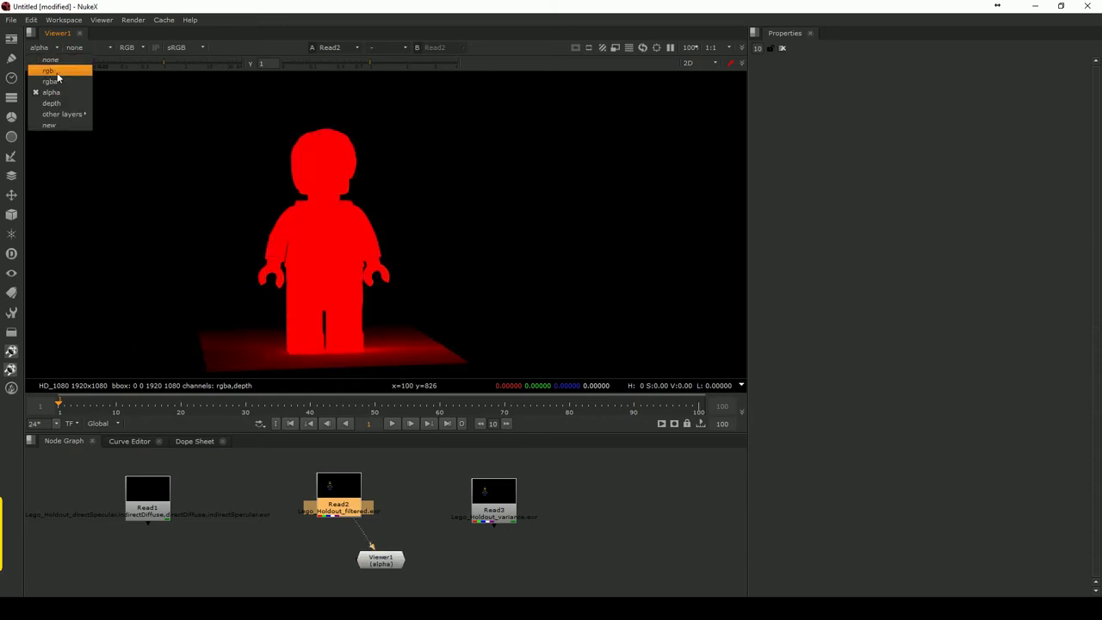
left_click(52, 103)
left_click(47, 48)
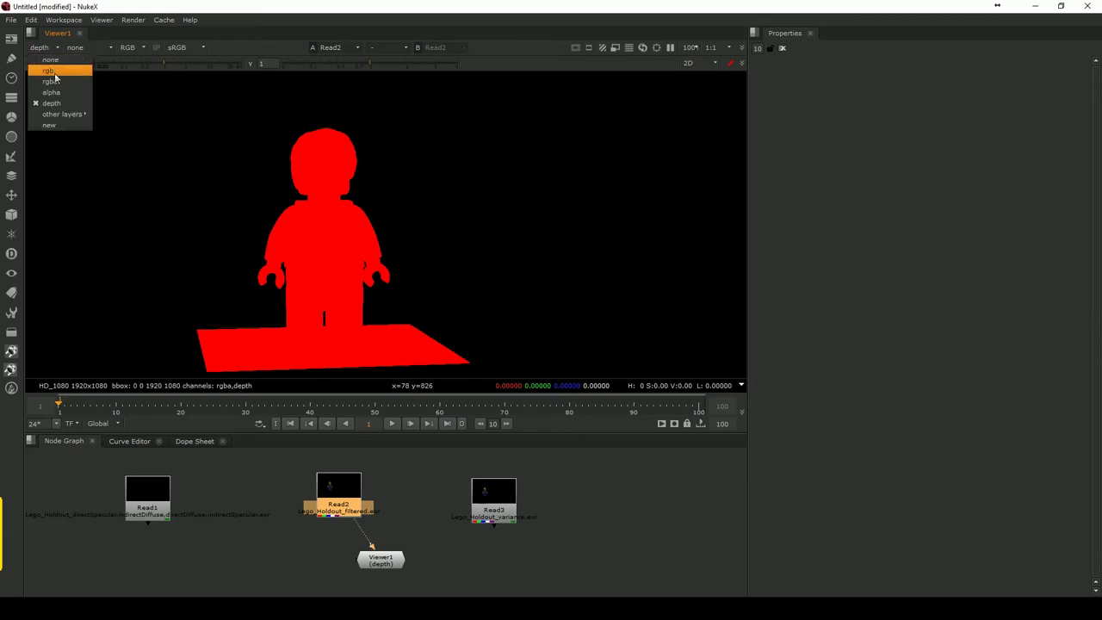
left_click(53, 74)
mouse_move(340, 499)
left_mouse_down()
mouse_move(320, 544)
mouse_move(704, 483)
left_mouse_up()
left_click(337, 546)
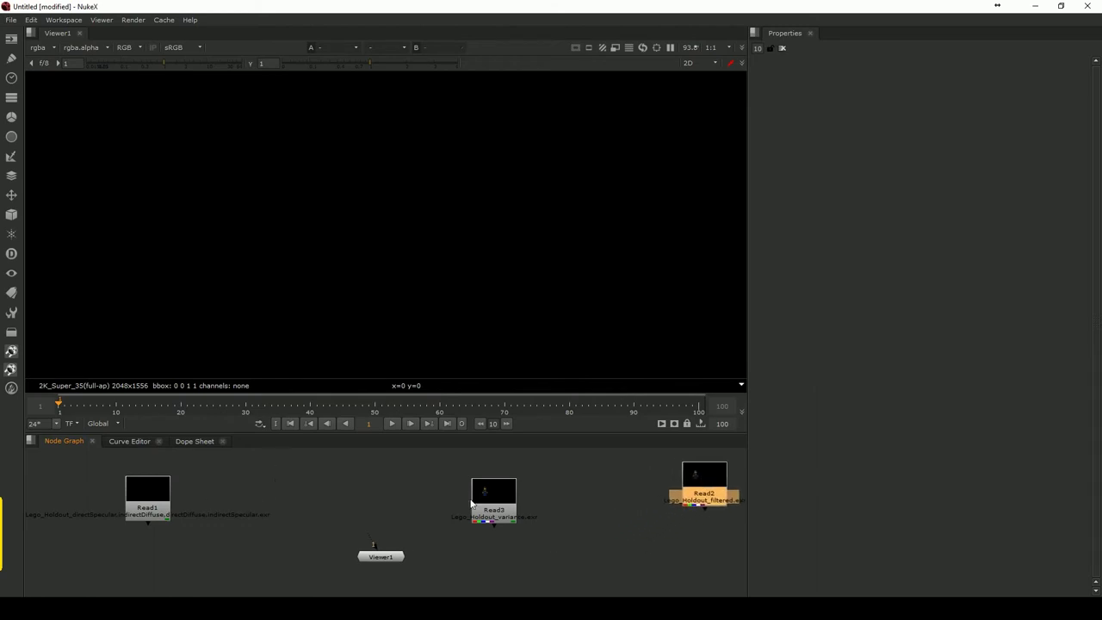
View the variance render Read3 and browse its layer list.
left_click(499, 500)
key("1")
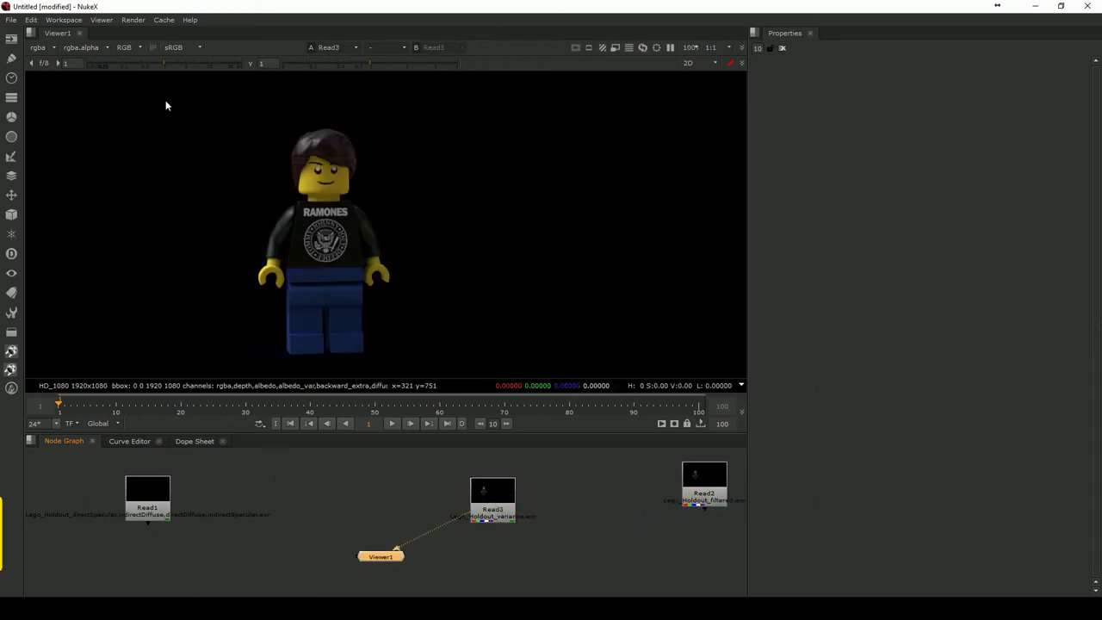
left_click(55, 48)
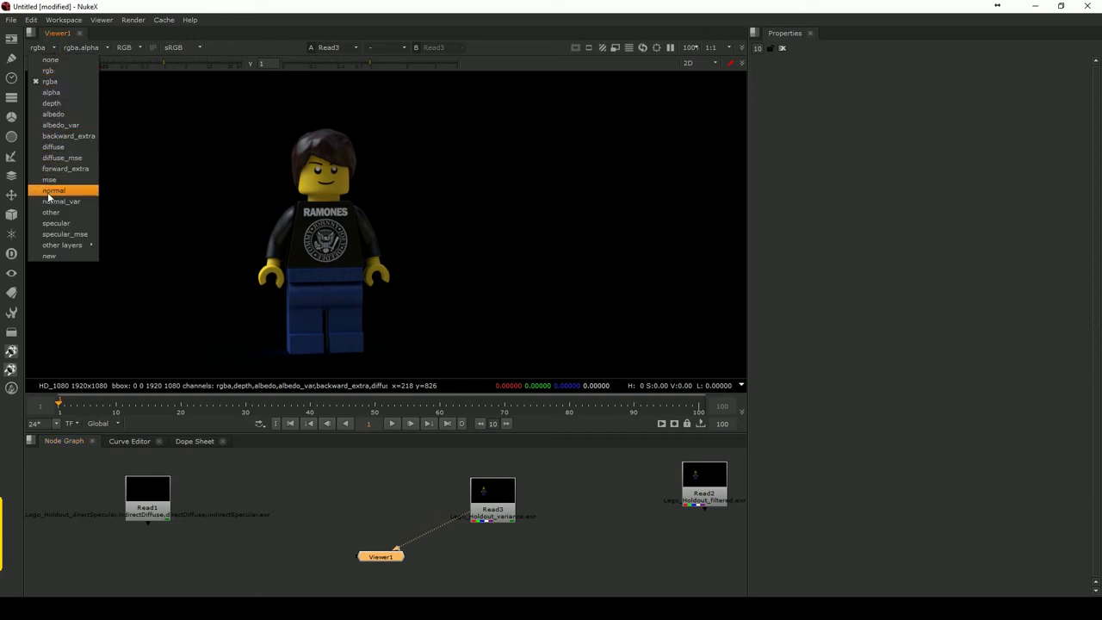
left_click(349, 516)
View Read1's directDiffuse, directSpecular, indirectDiffuse, indirectSpecular and alpha layers in turn.
left_click(154, 499)
key("1")
left_click(55, 48)
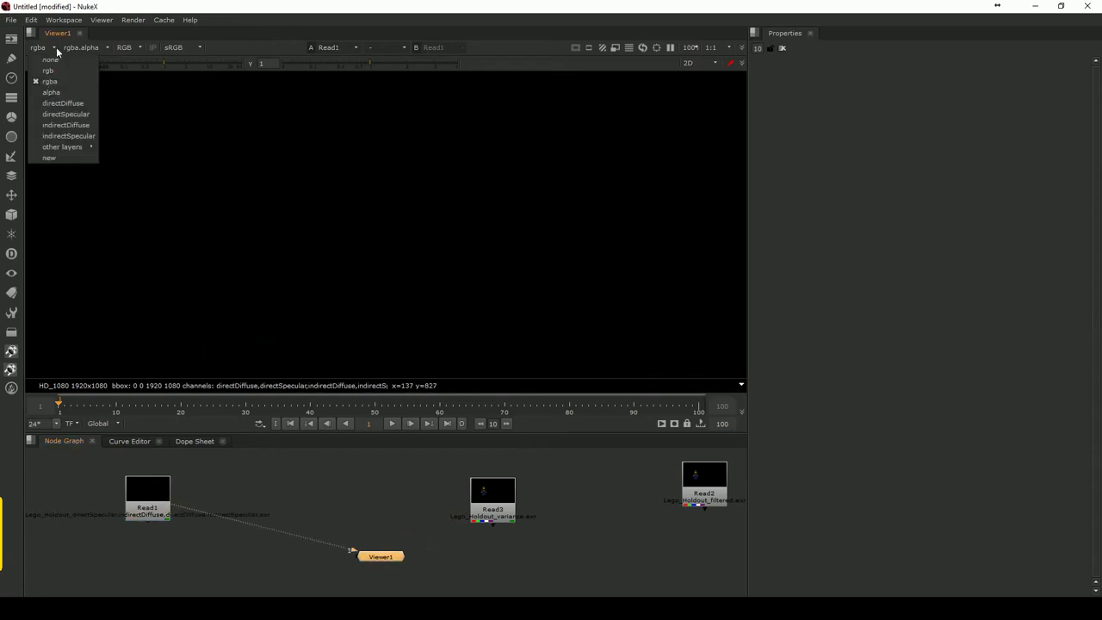
left_click(71, 104)
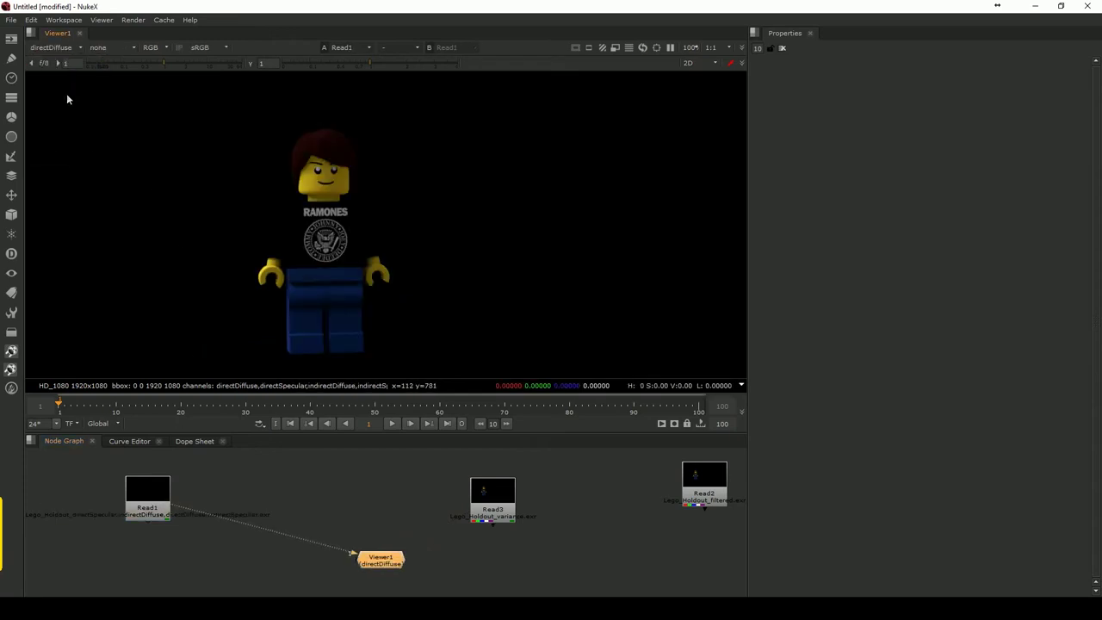
left_click(70, 48)
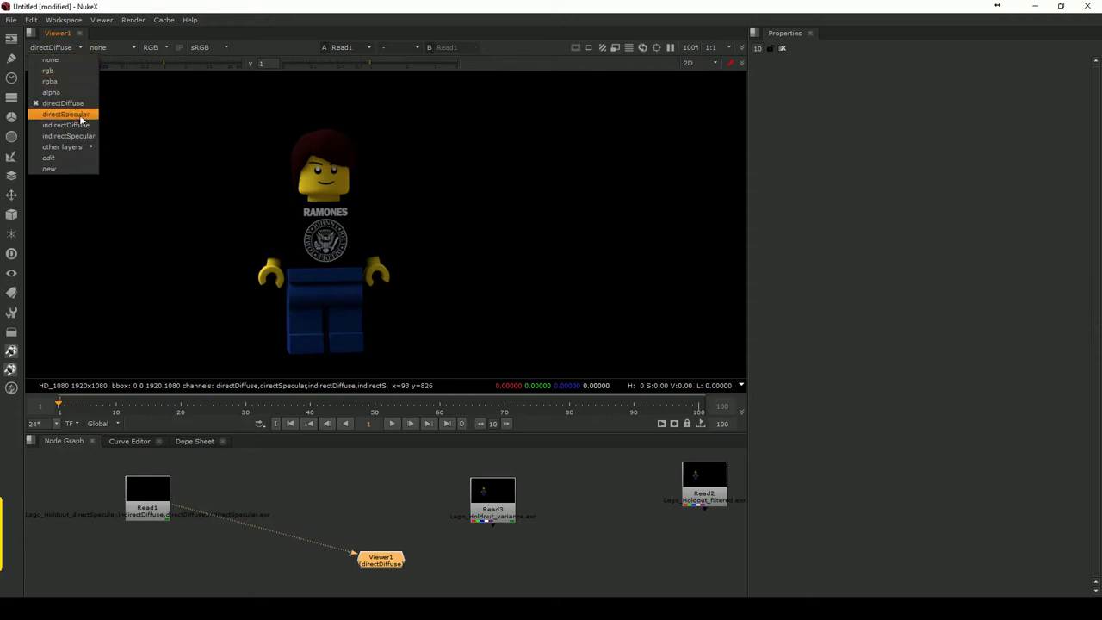
left_click(82, 119)
left_click(76, 48)
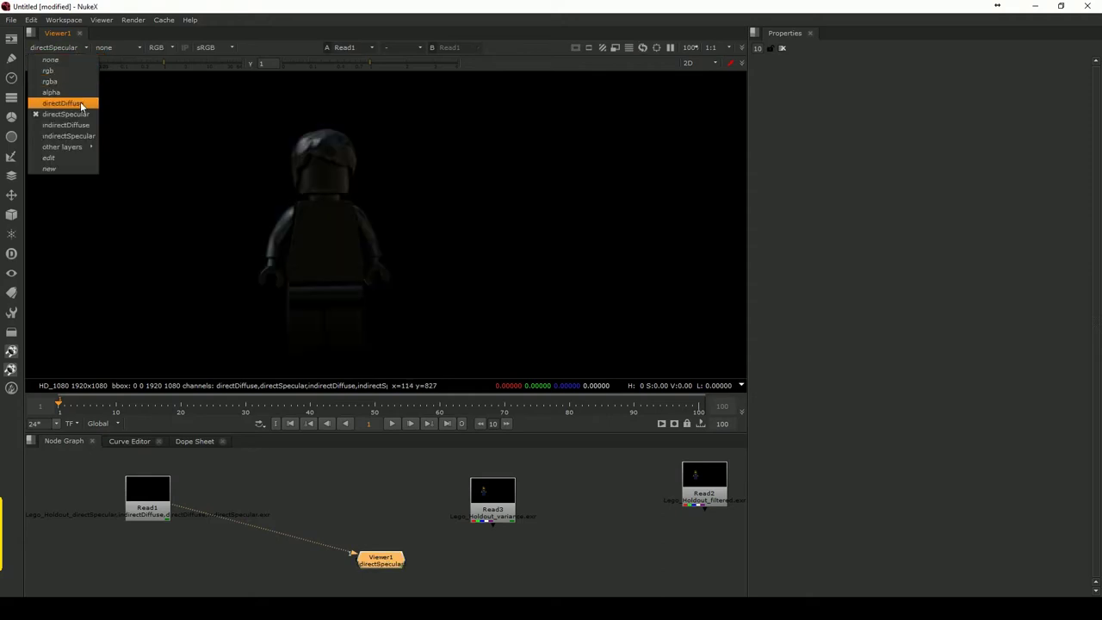
left_click(84, 126)
left_click(75, 48)
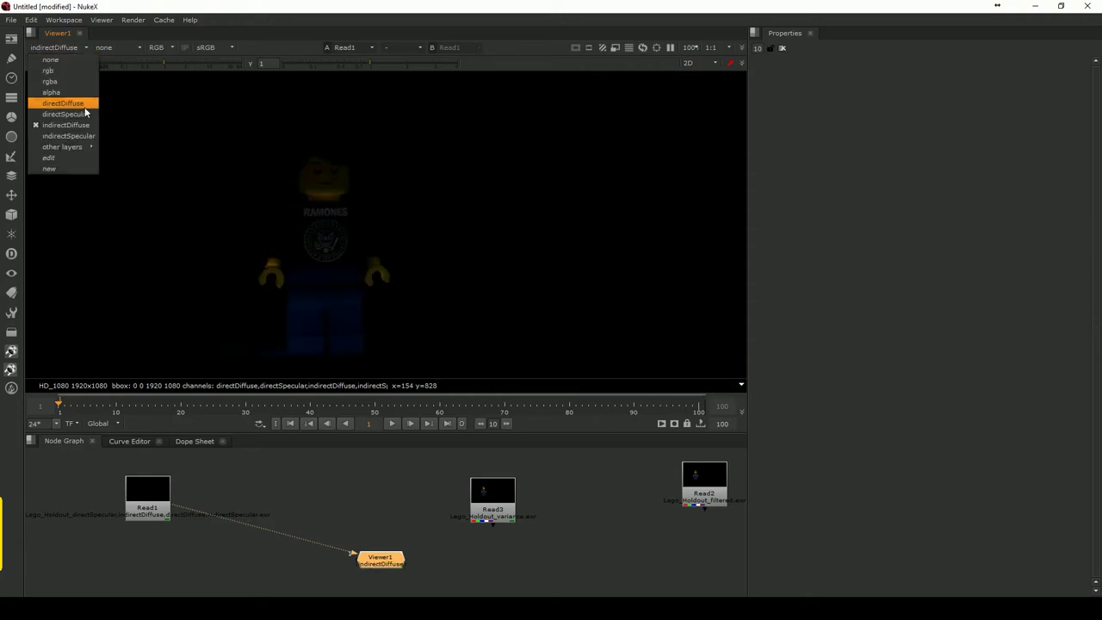
left_click(84, 136)
left_click(82, 47)
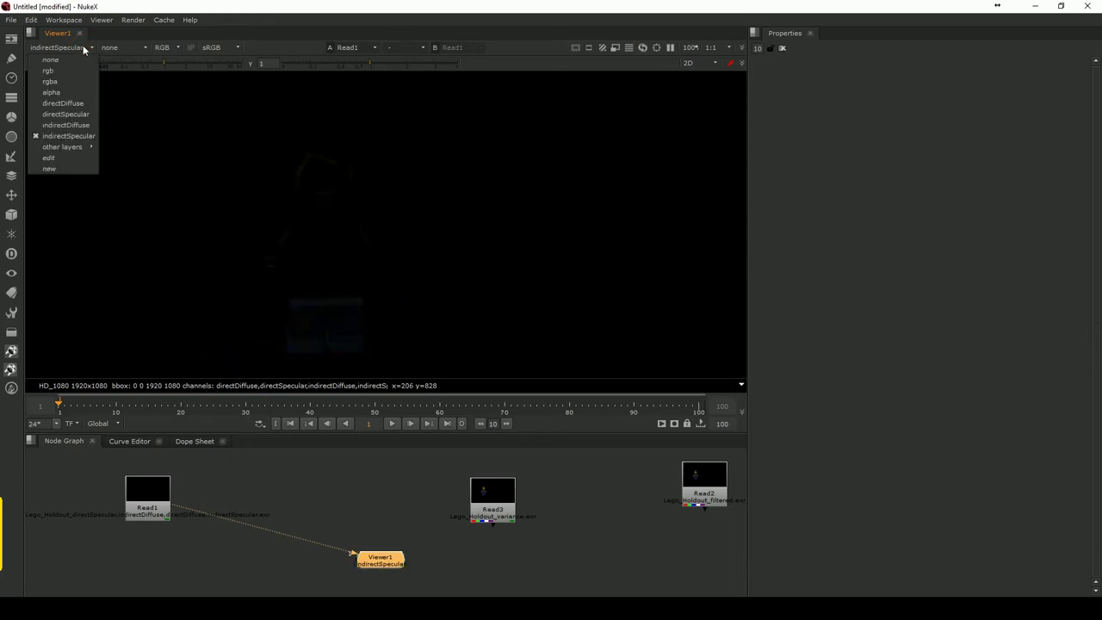
left_click(66, 93)
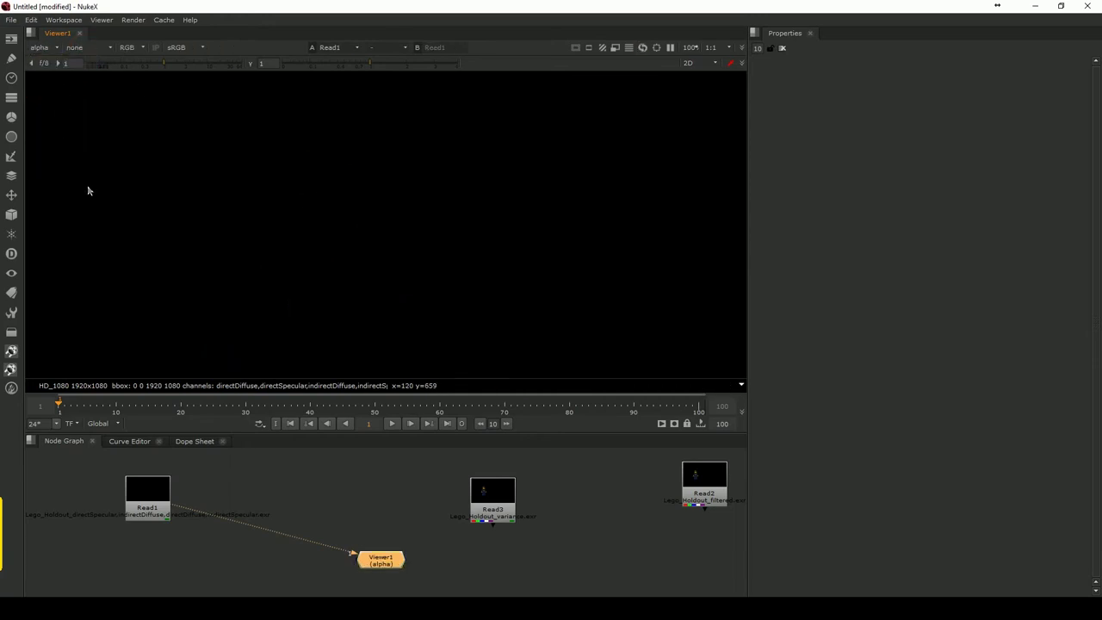
Display only the alpha channel, then switch Read1's viewer layer back to rgba.
left_click(145, 48)
left_click(189, 48)
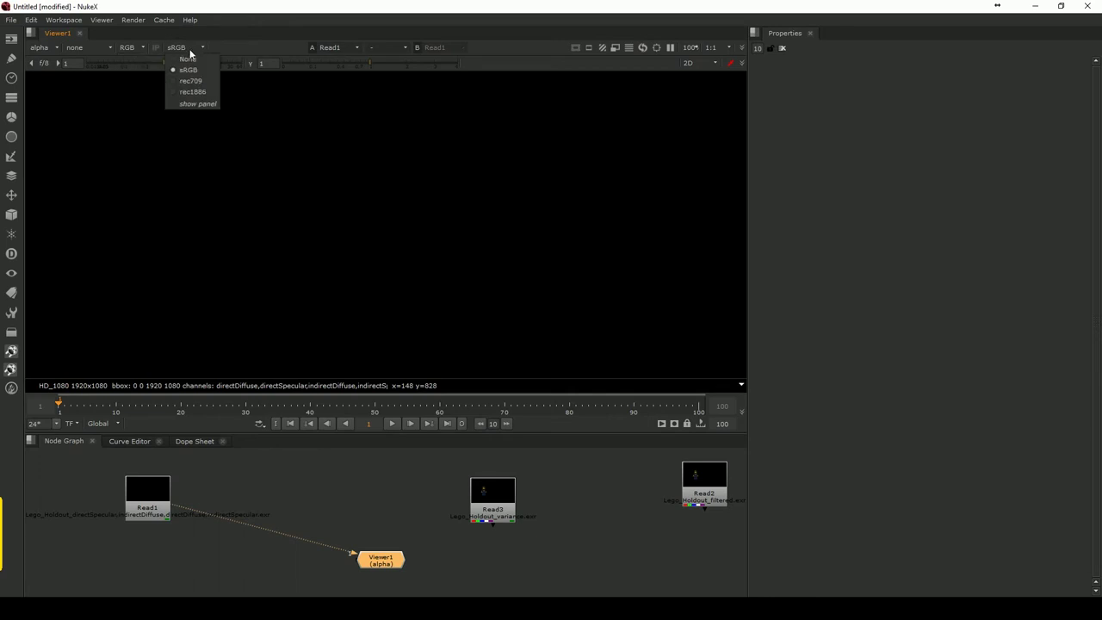
left_click(142, 48)
left_click(144, 102)
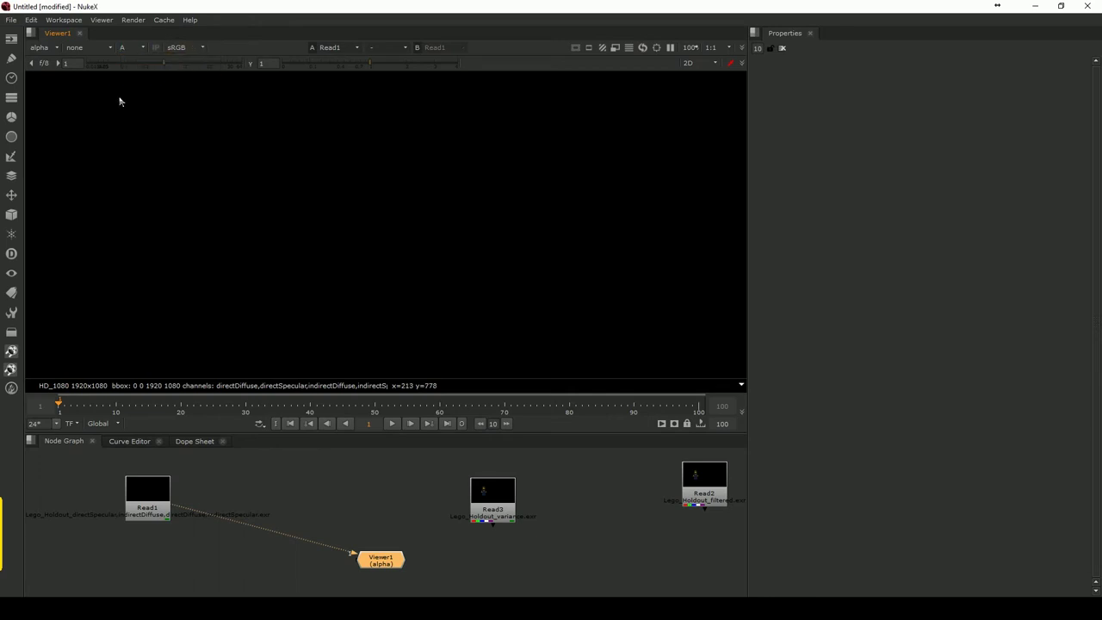
left_click(45, 49)
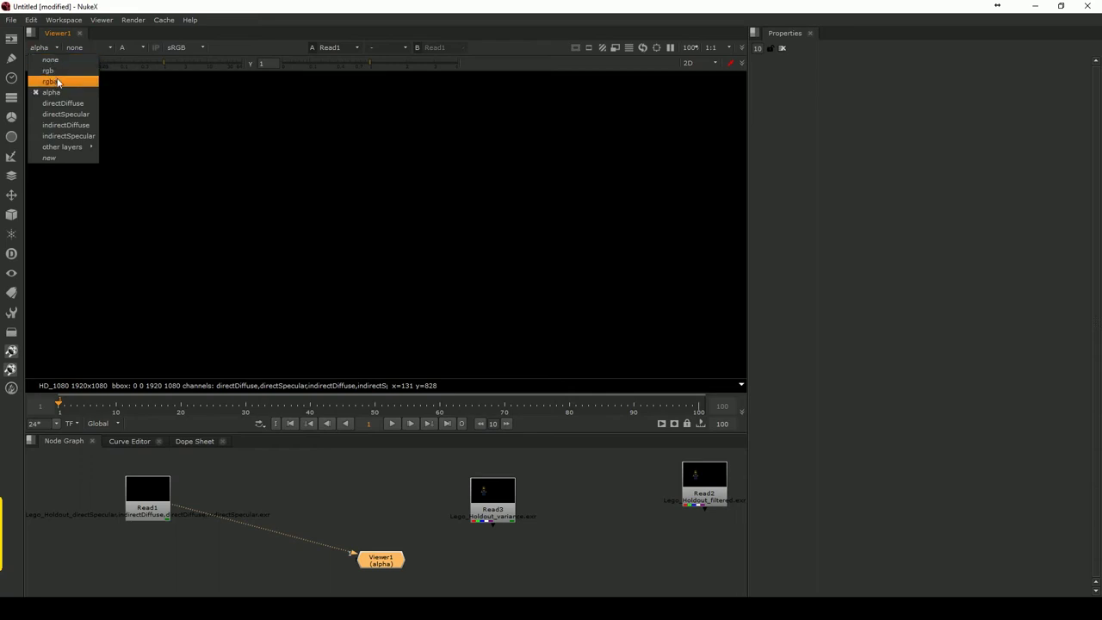
left_click(54, 82)
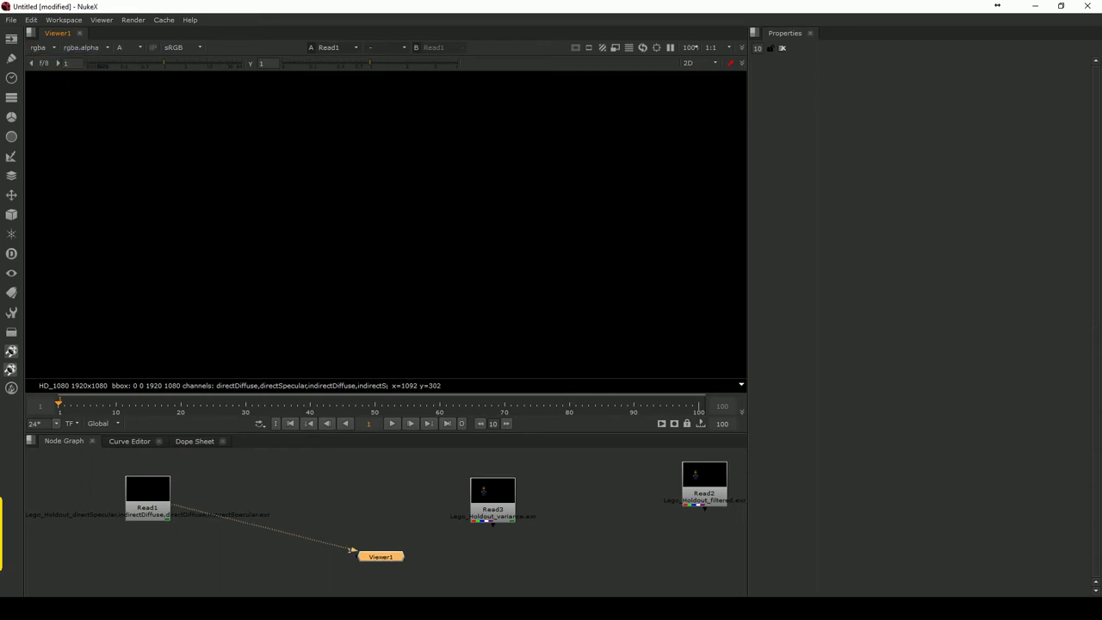
left_click_drag(192, 504, 195, 504)
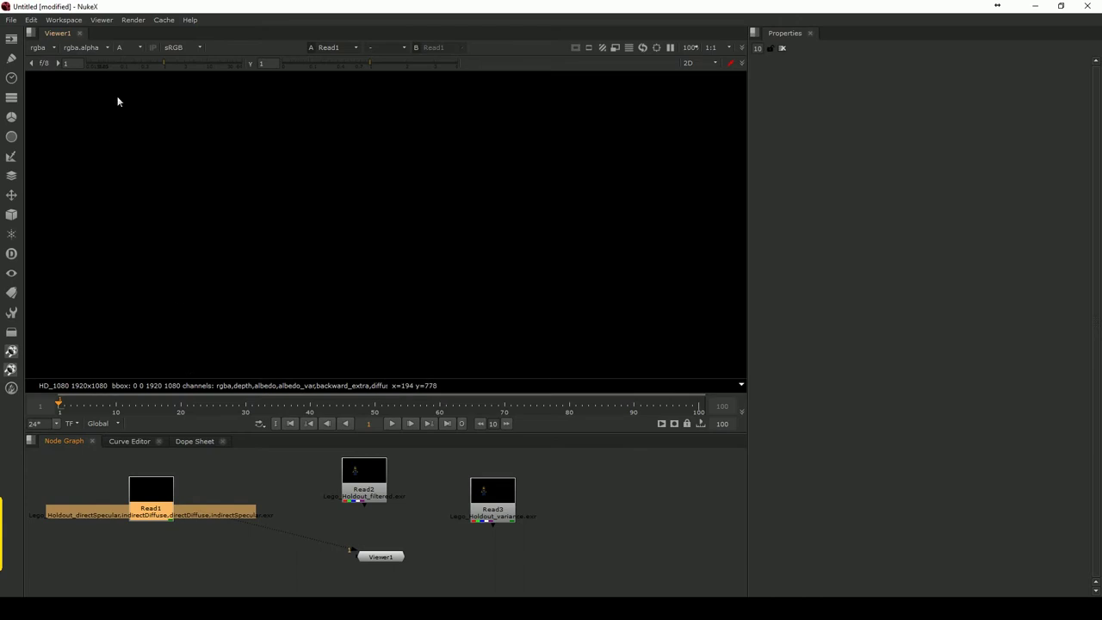
Move Read1 and Read2 to the far right of the graph and Read3 to the far left.
left_click(136, 47)
key("Escape")
left_click_drag(353, 551, 373, 542)
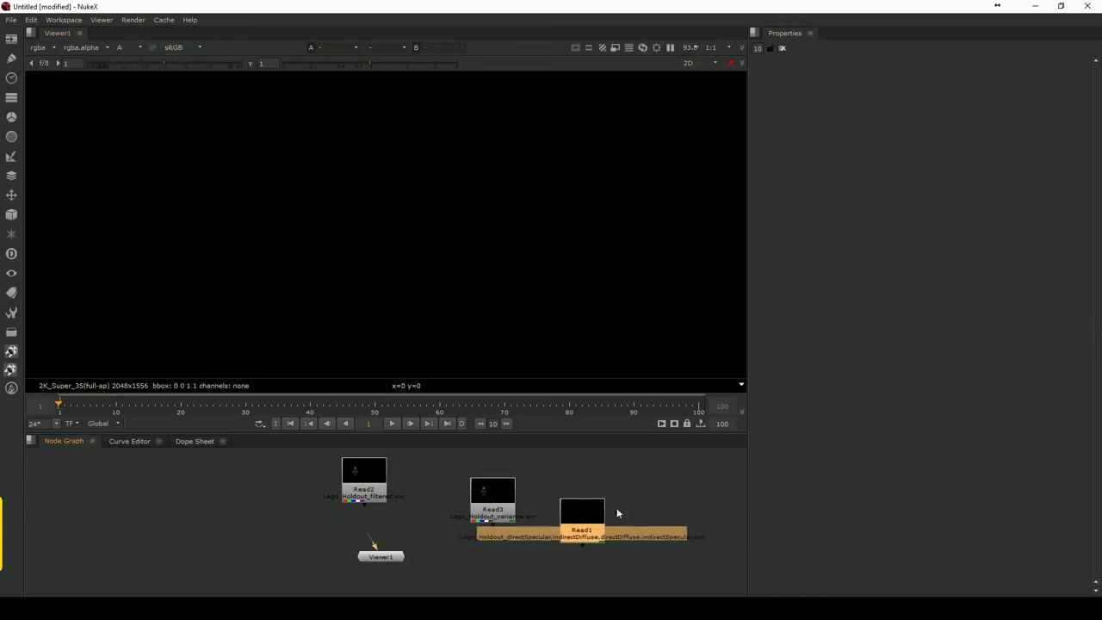
left_click_drag(151, 498, 675, 527)
left_click_drag(465, 508, 147, 486)
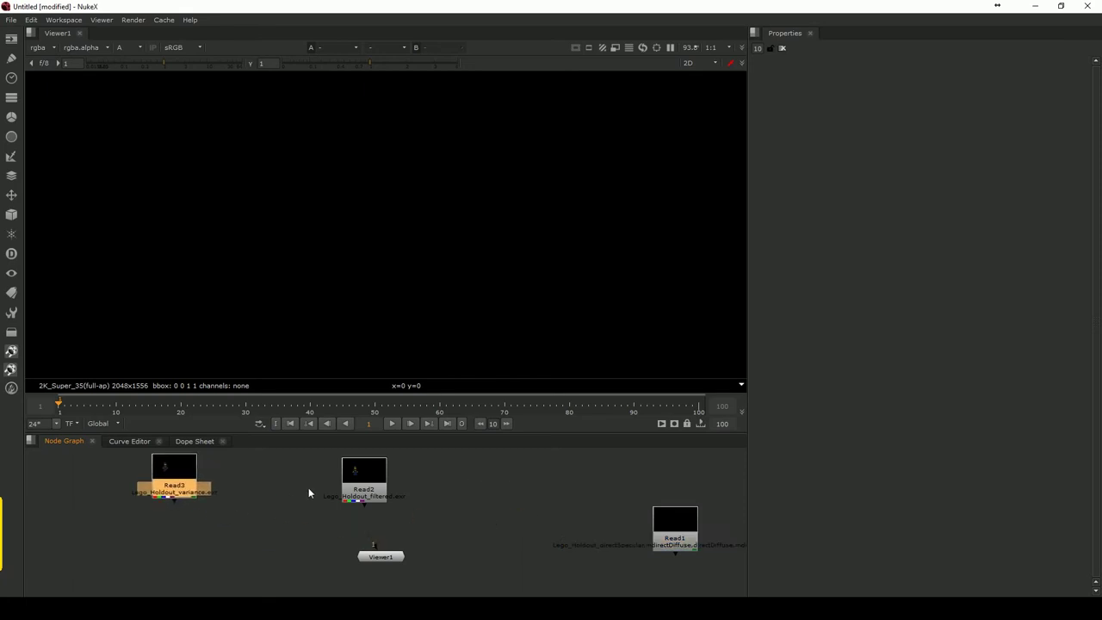
left_click_drag(345, 482, 681, 478)
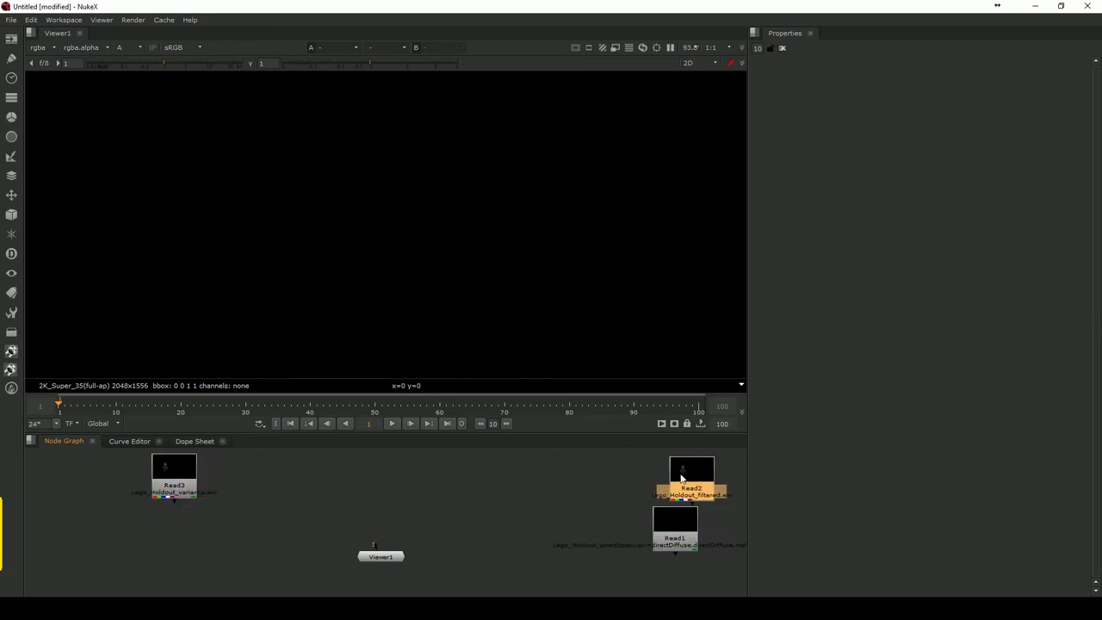
Pipe Viewer1 into the variance Read3 and display its full RGB image.
left_click_drag(374, 546, 204, 476)
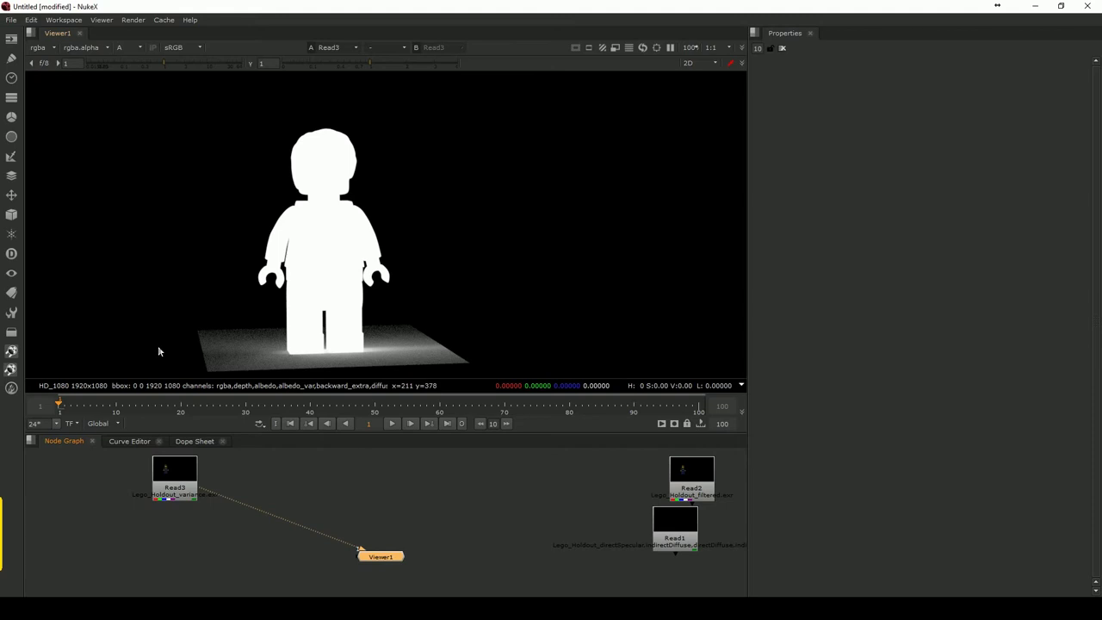
left_click(134, 50)
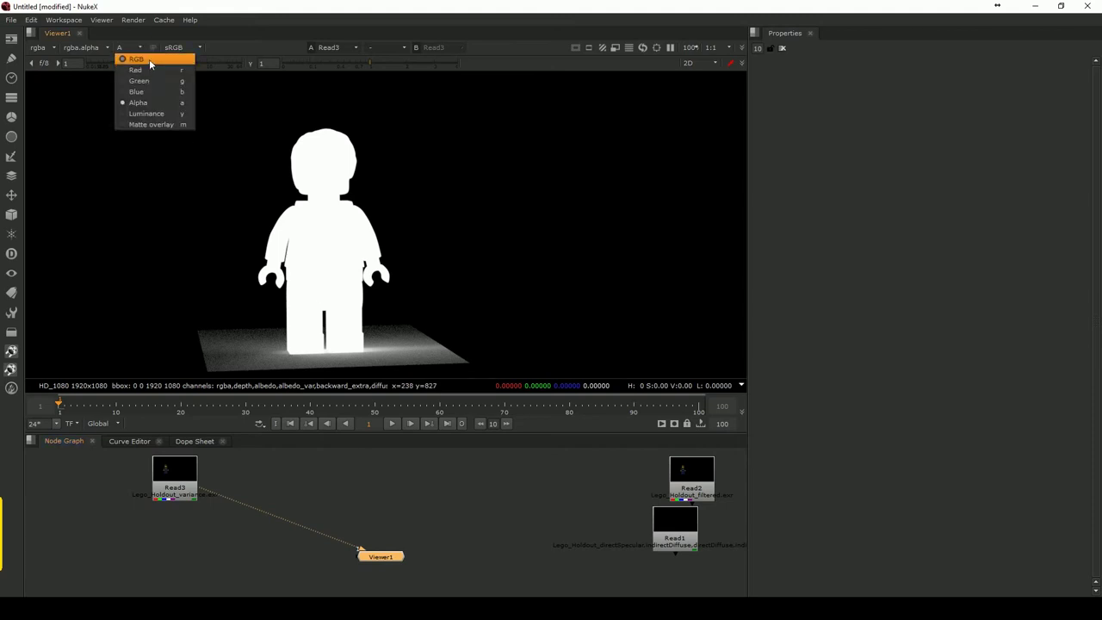
left_click(149, 59)
left_click(43, 48)
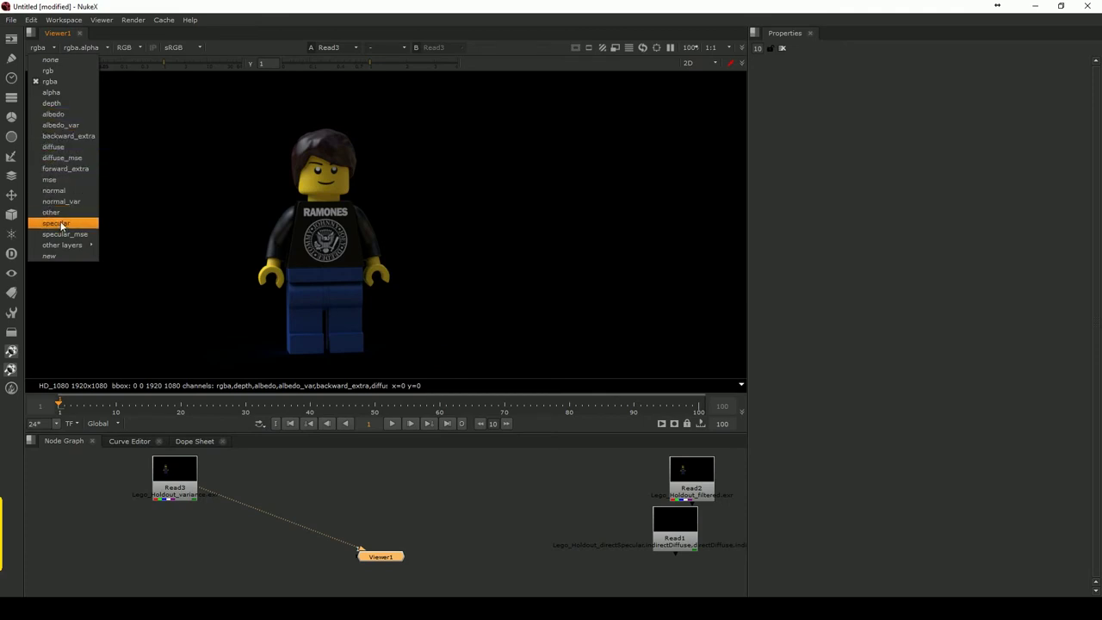
left_click(469, 507)
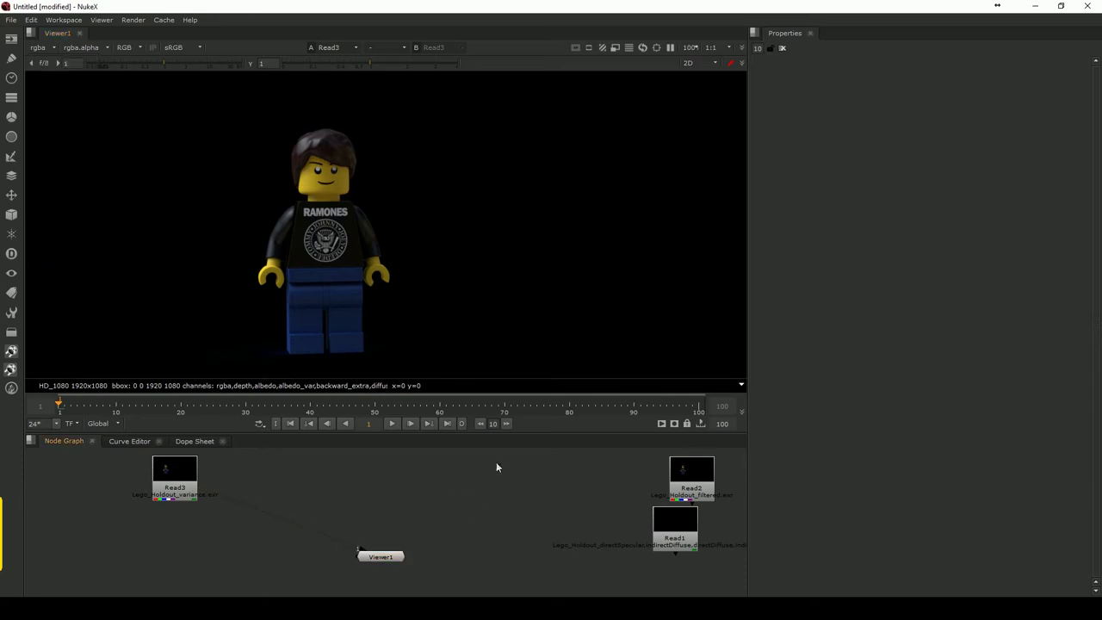
left_click_drag(197, 472, 248, 476)
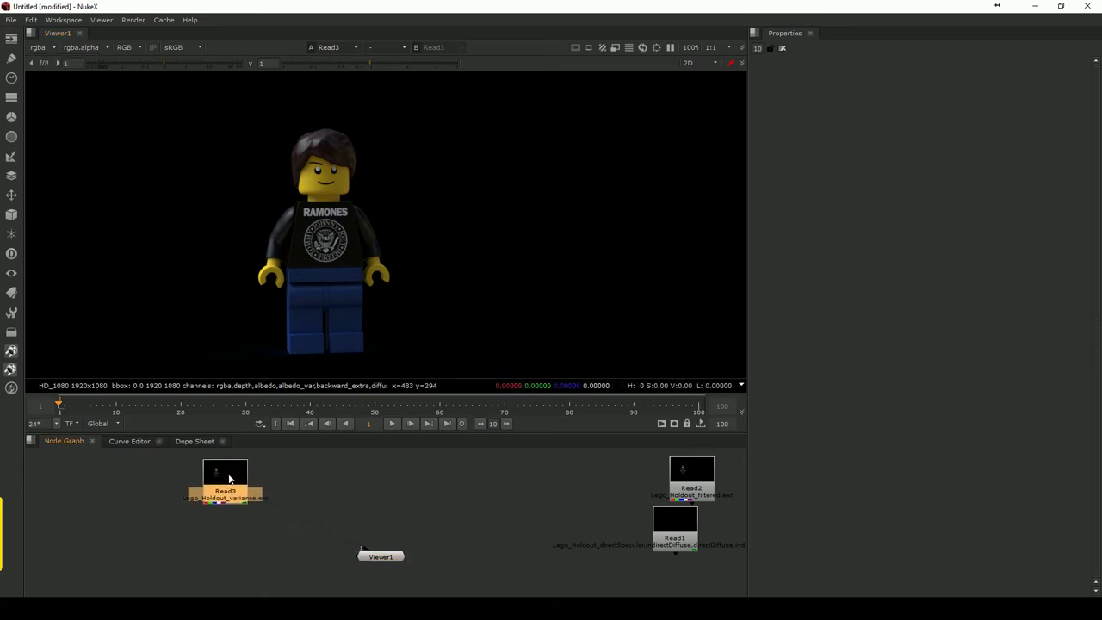
left_click_drag(381, 558, 335, 570)
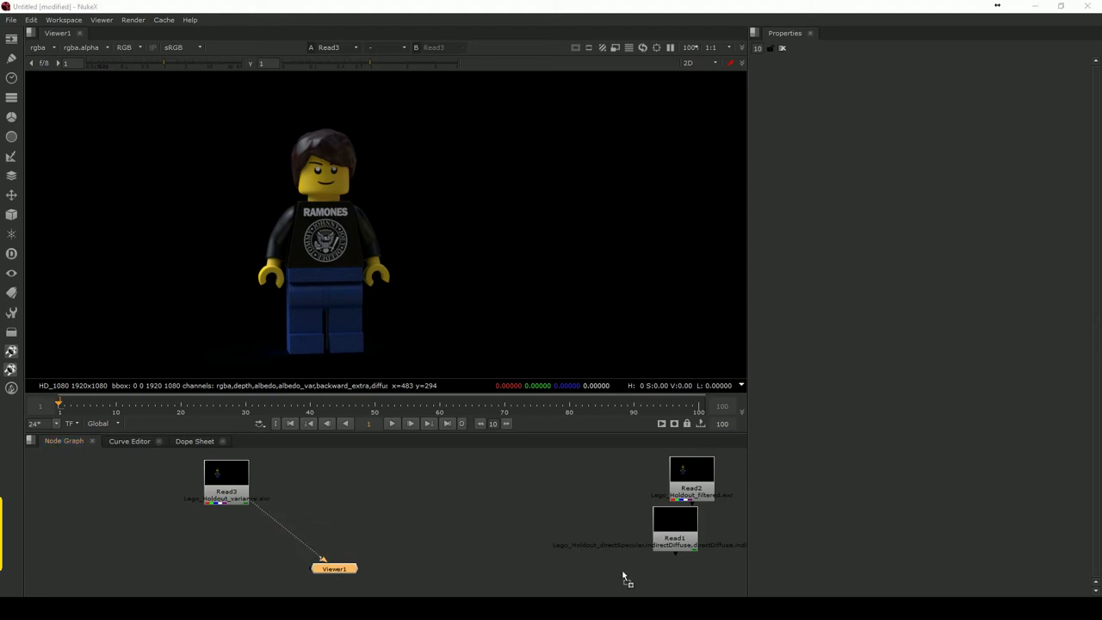
Bring the Pasarela.tif bridge photo into the node graph and view it in Viewer1.
left_click_drag(624, 578, 457, 493)
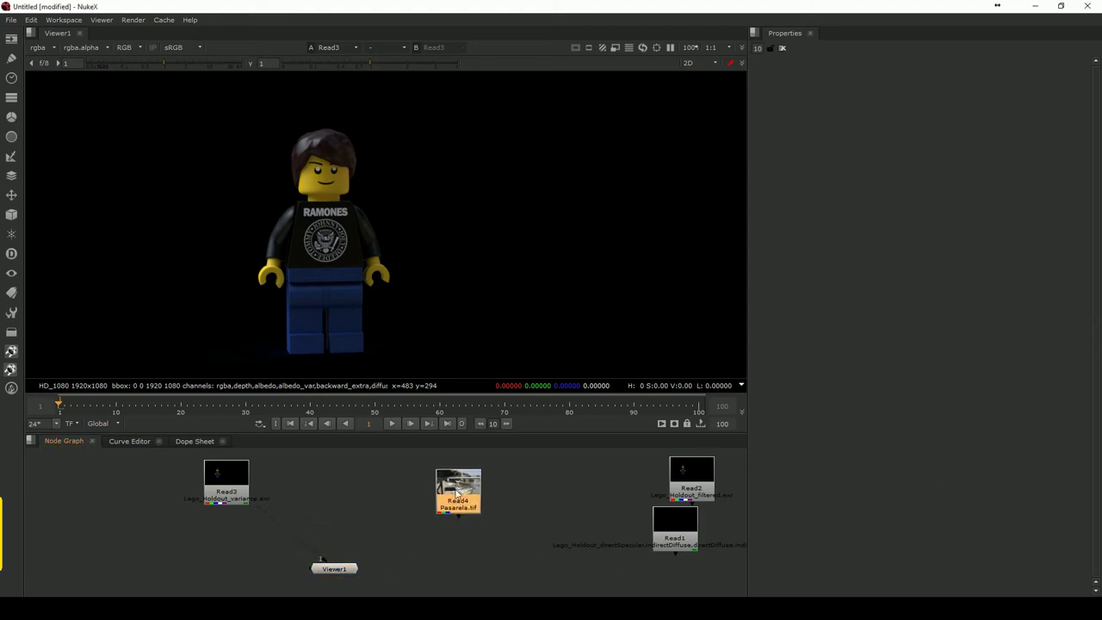
key("1")
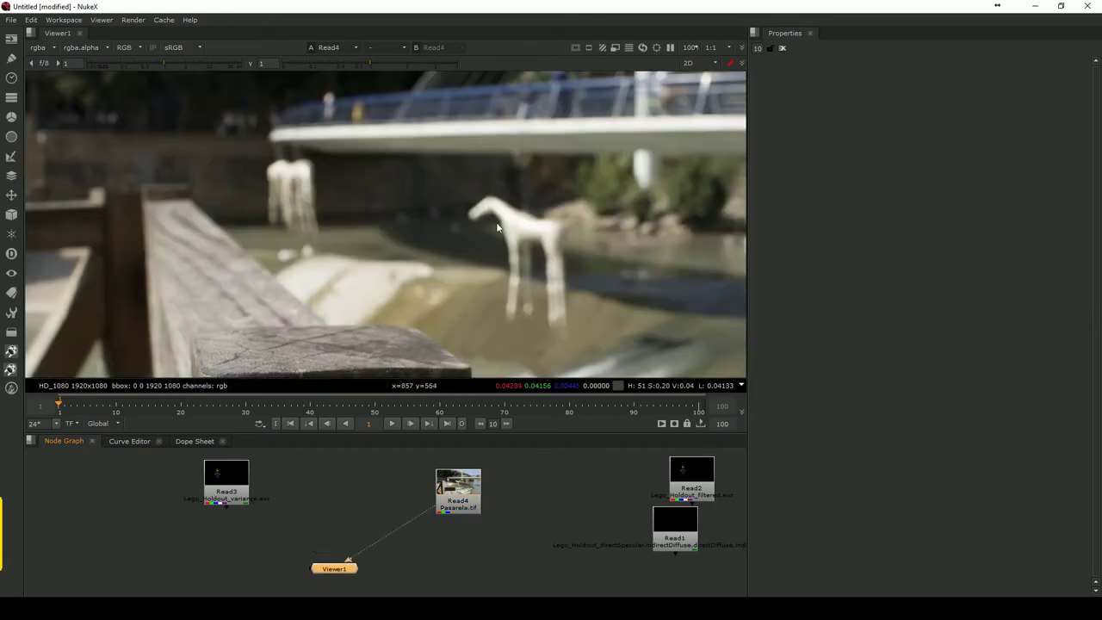
scroll(542, 231, "down", 1)
scroll(517, 237, "down", 3)
scroll(474, 241, "down", 2)
scroll(467, 242, "down", 1)
middle_click_drag(588, 219, 522, 221)
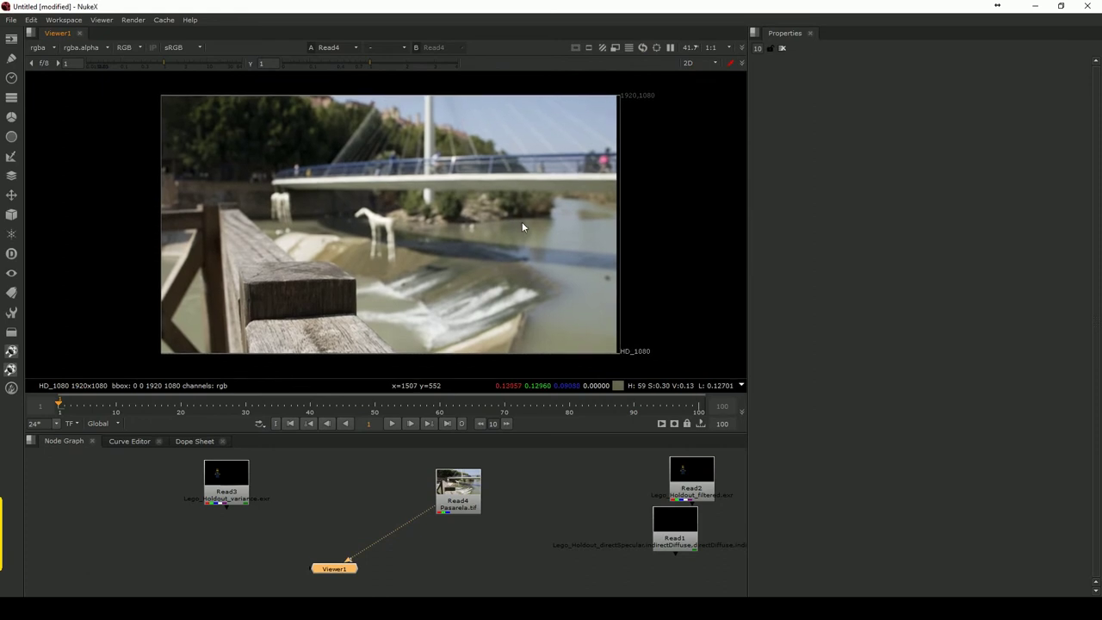
Briefly view the Lego variance render, then return the viewer to the bridge photo.
left_click(548, 490)
left_click(228, 484)
left_click(437, 499)
left_click(225, 493)
key("1")
key("ctrl+z")
left_click(505, 511)
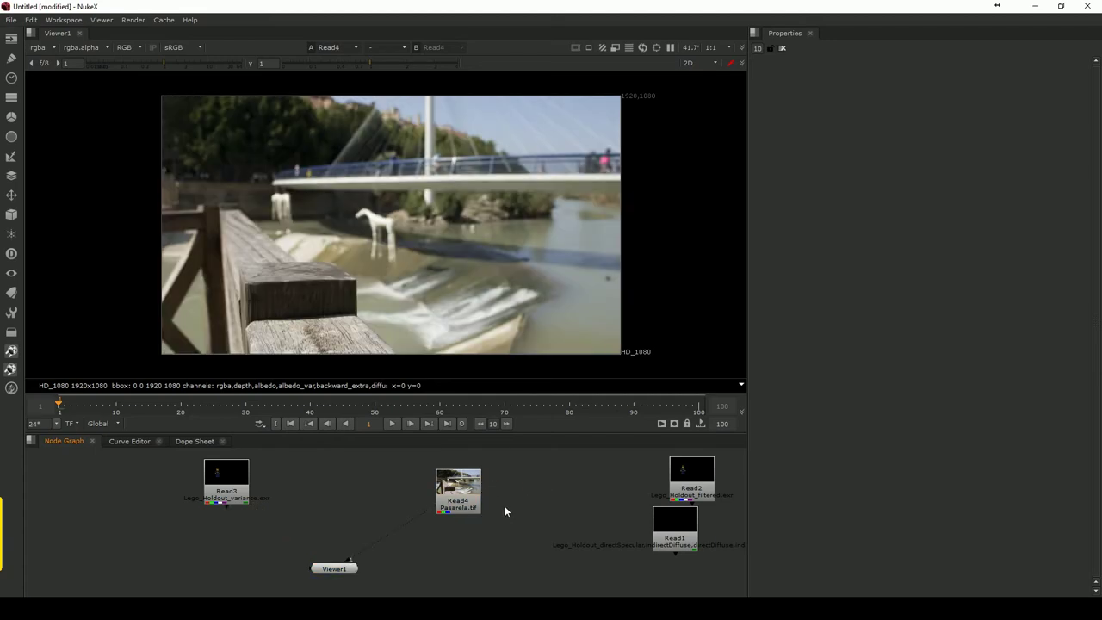
left_click(241, 501)
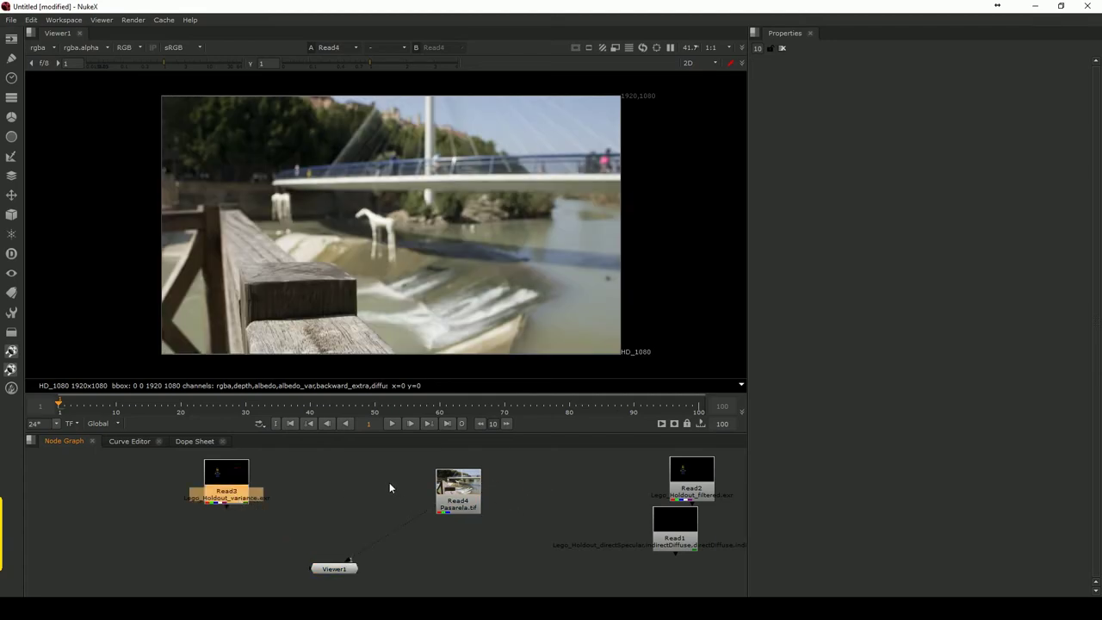
Reposition the Lego variance render node and the bridge photo node beside each other.
mouse_move(441, 490)
left_mouse_down()
mouse_move(433, 488)
mouse_move(449, 489)
left_mouse_up()
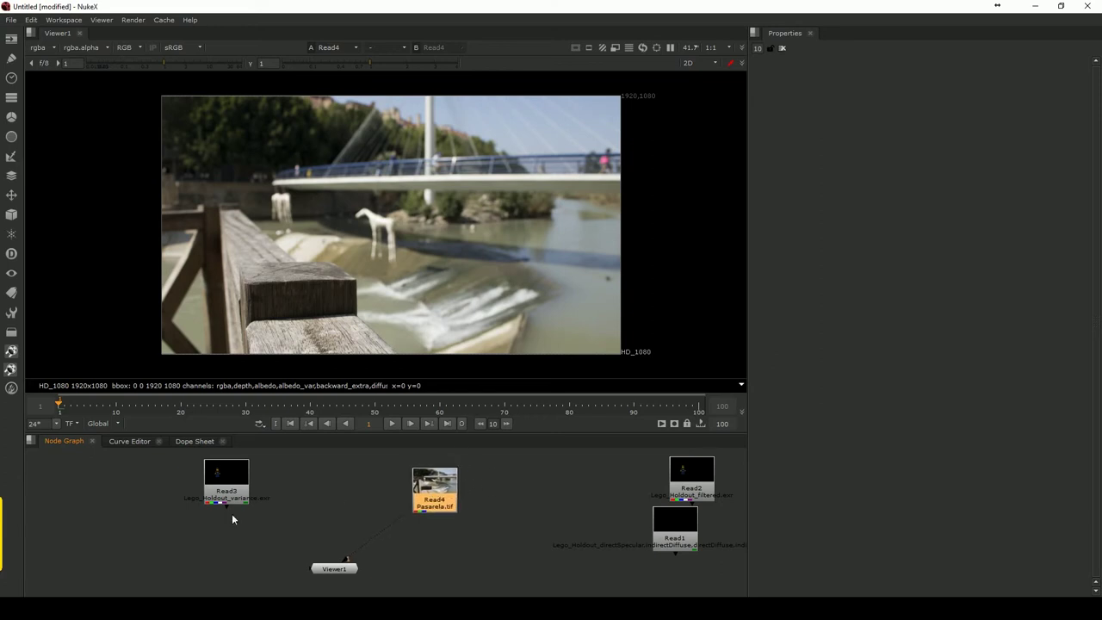
left_click_drag(222, 489, 257, 487)
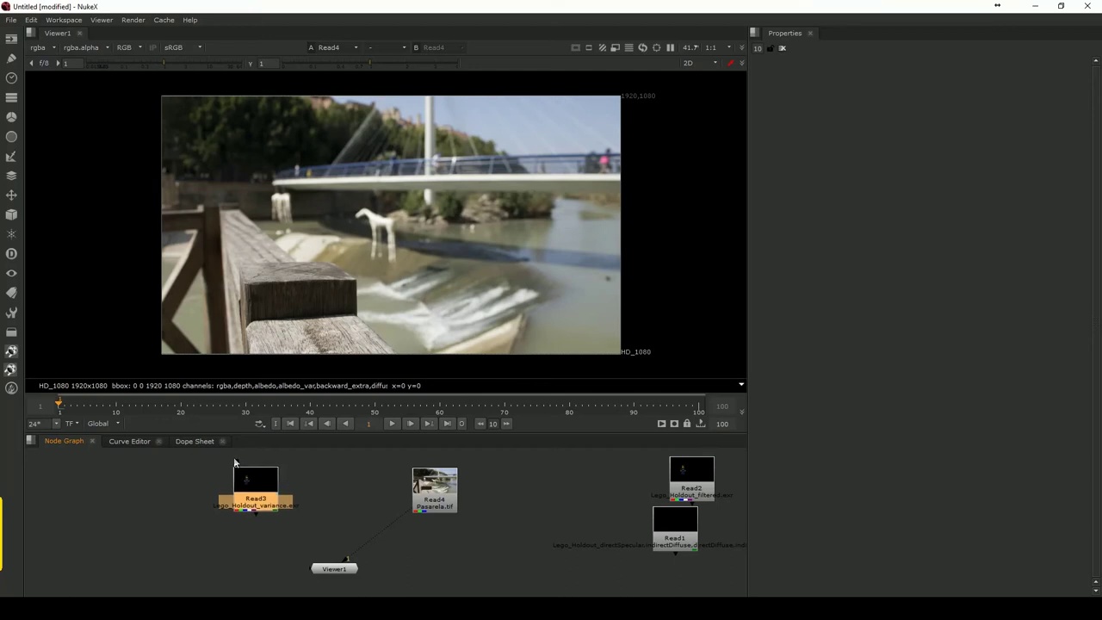
left_click_drag(238, 470, 252, 464)
left_click_drag(435, 486, 445, 485)
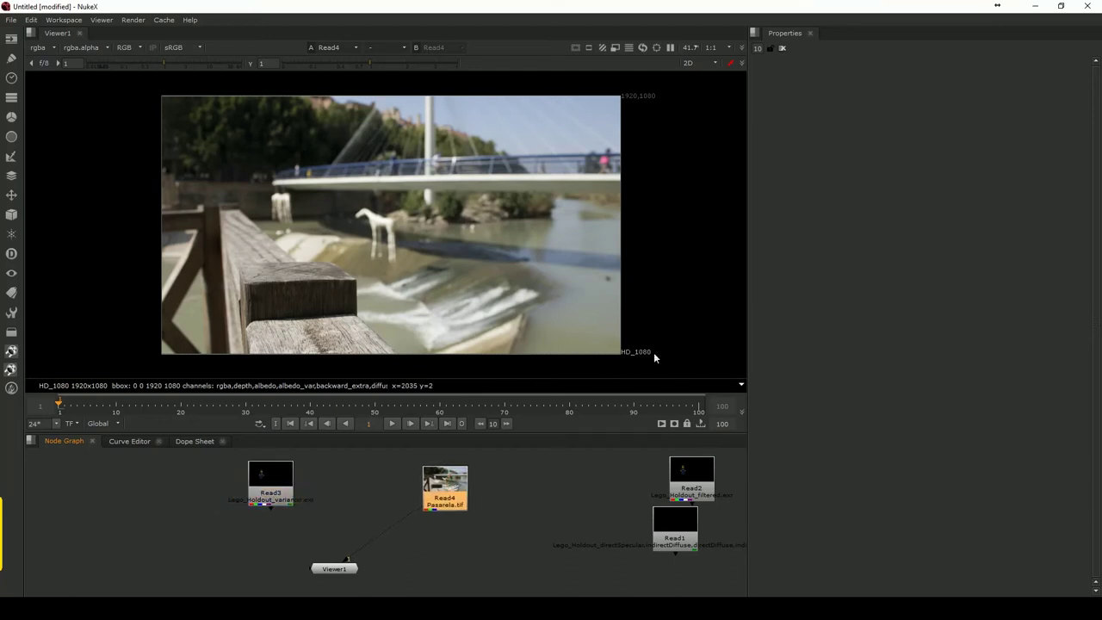
left_click(288, 476)
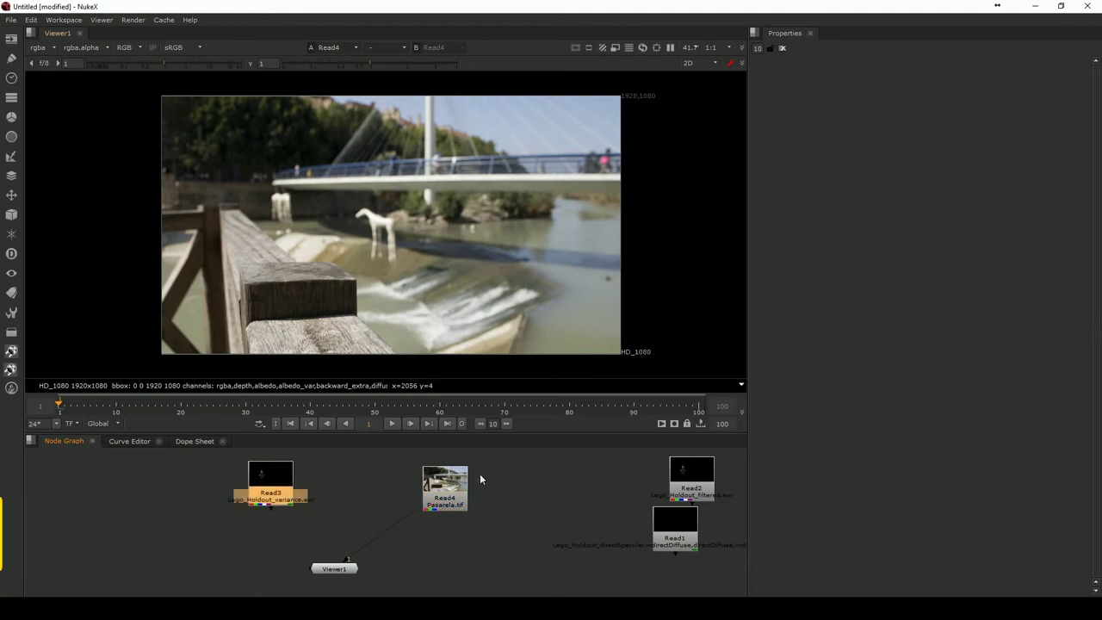
Merge the Lego render over the bridge photo with Merge1, placed below the render.
left_click(436, 488, "shift")
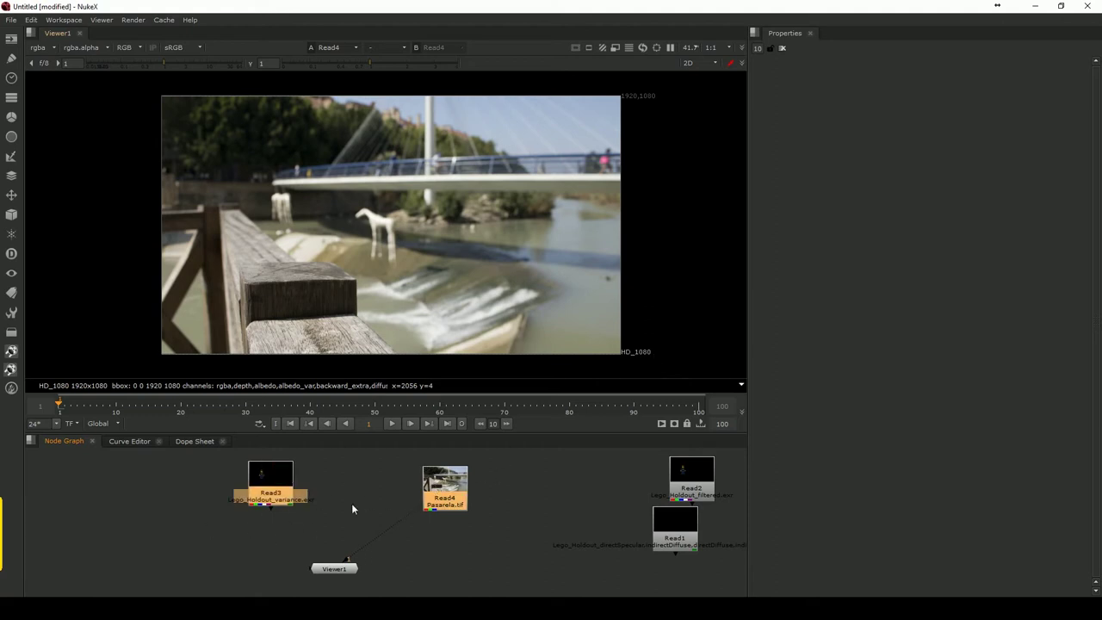
key("m")
left_click_drag(430, 517, 322, 529)
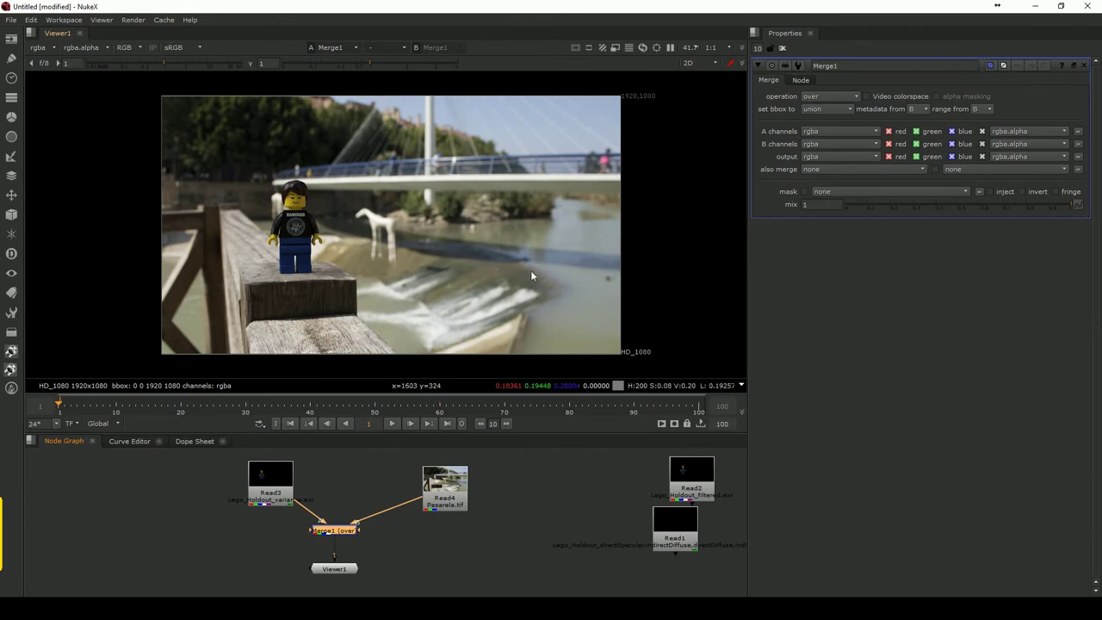
middle_click_drag(302, 276, 288, 283)
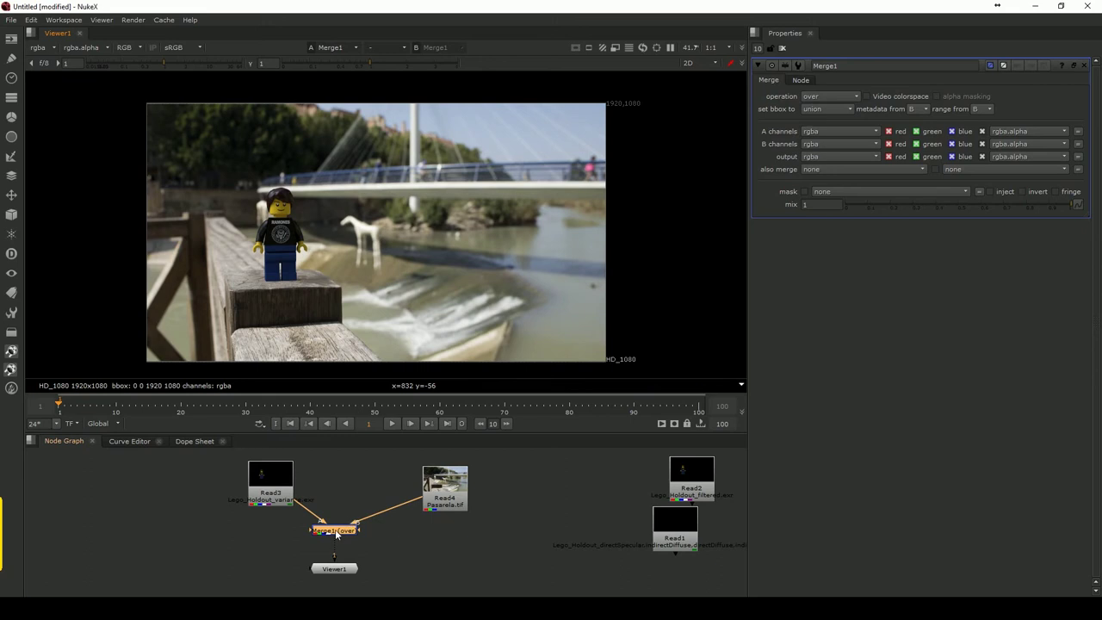
Toggle the Lego render off and on to compare, then lower Merge1 and Viewer1.
left_click(269, 488)
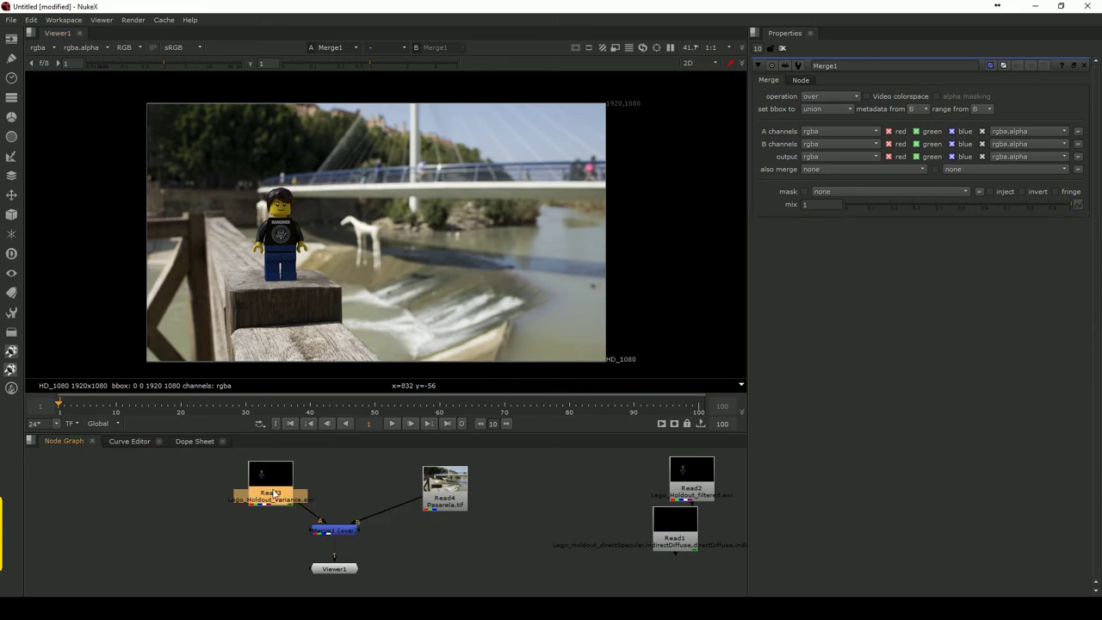
key("d")
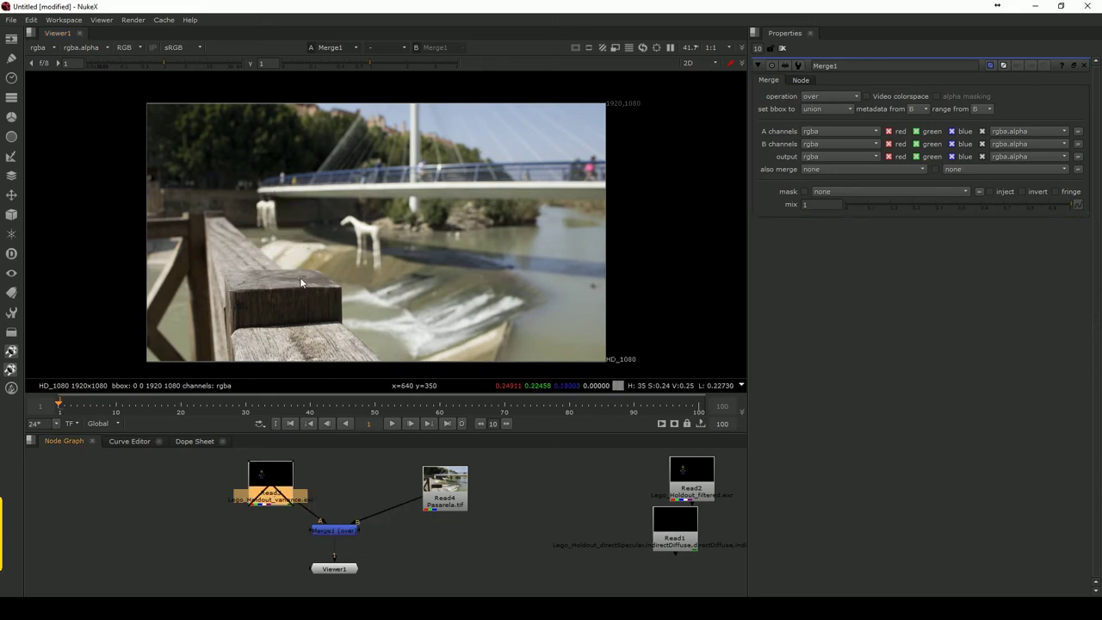
key("d")
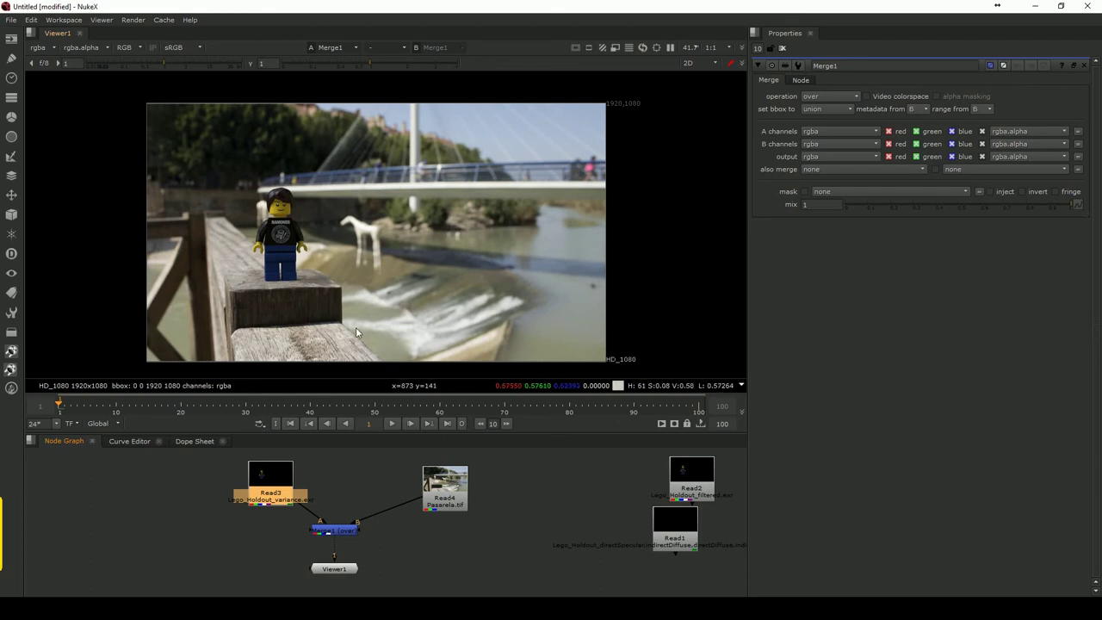
left_click_drag(273, 489, 271, 482)
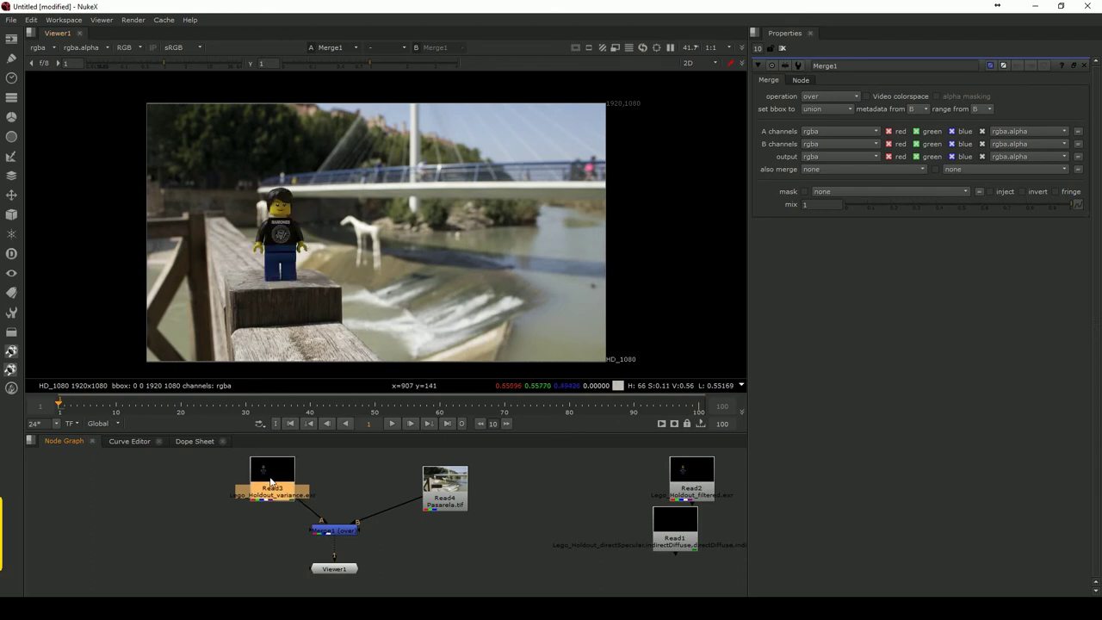
left_click_drag(338, 570, 338, 581)
left_click_drag(341, 530, 340, 548)
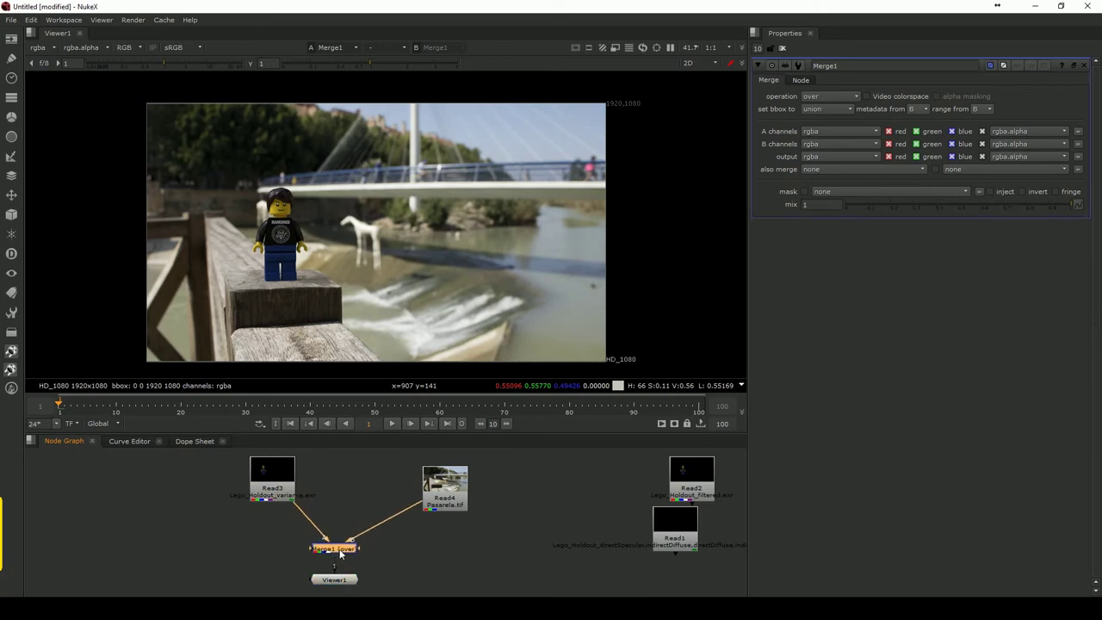
left_click(268, 477)
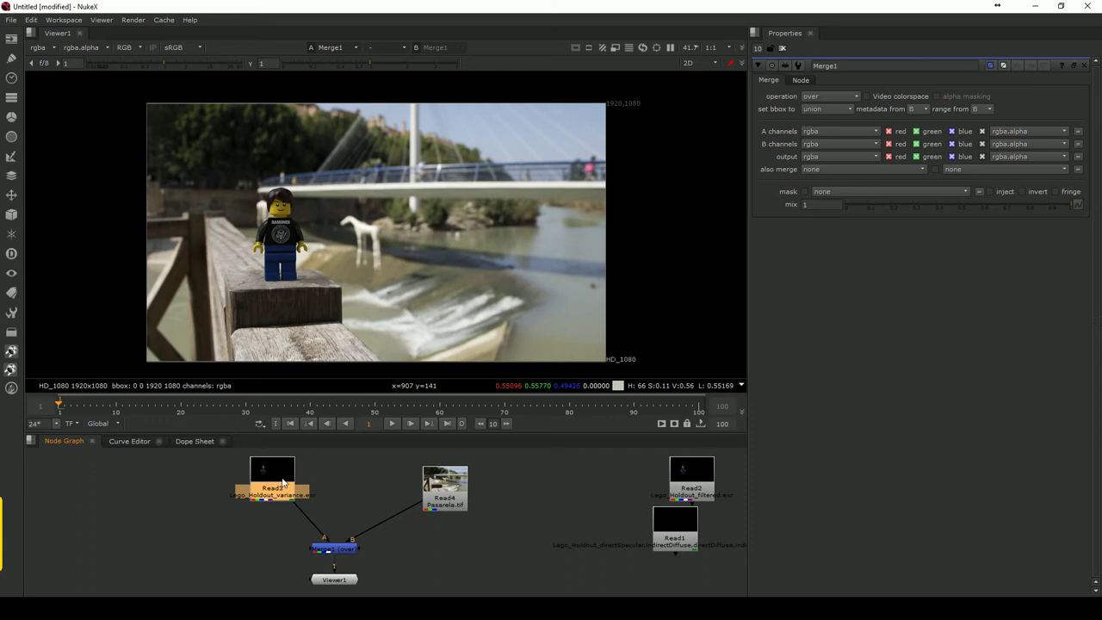
Create a Shuffle node and connect it directly after the Lego render.
key("s")
key("Tab")
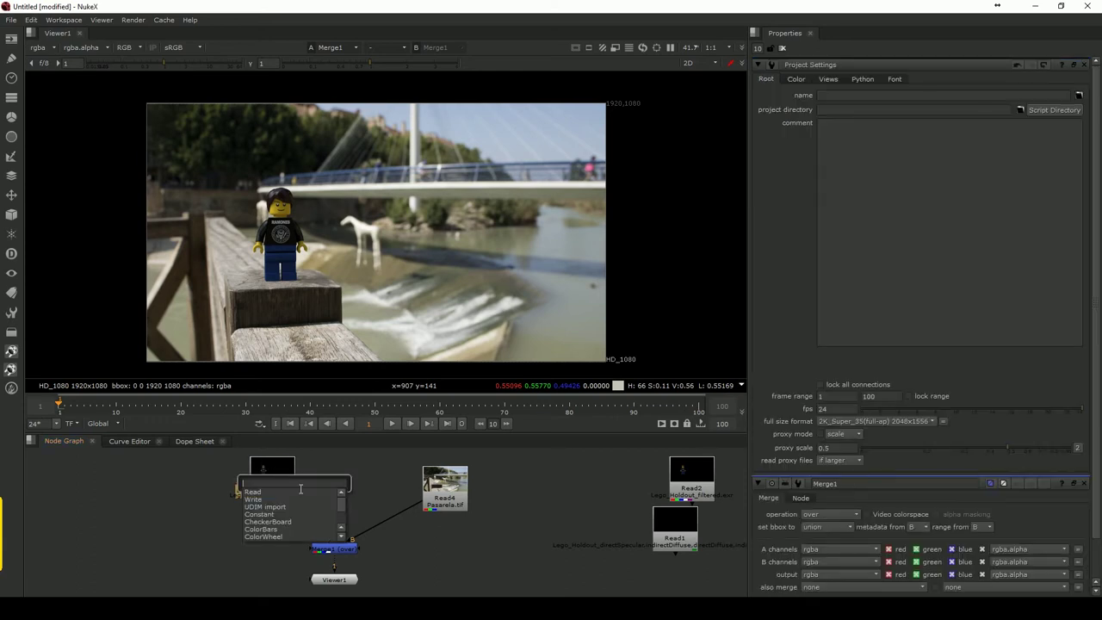
type("shu")
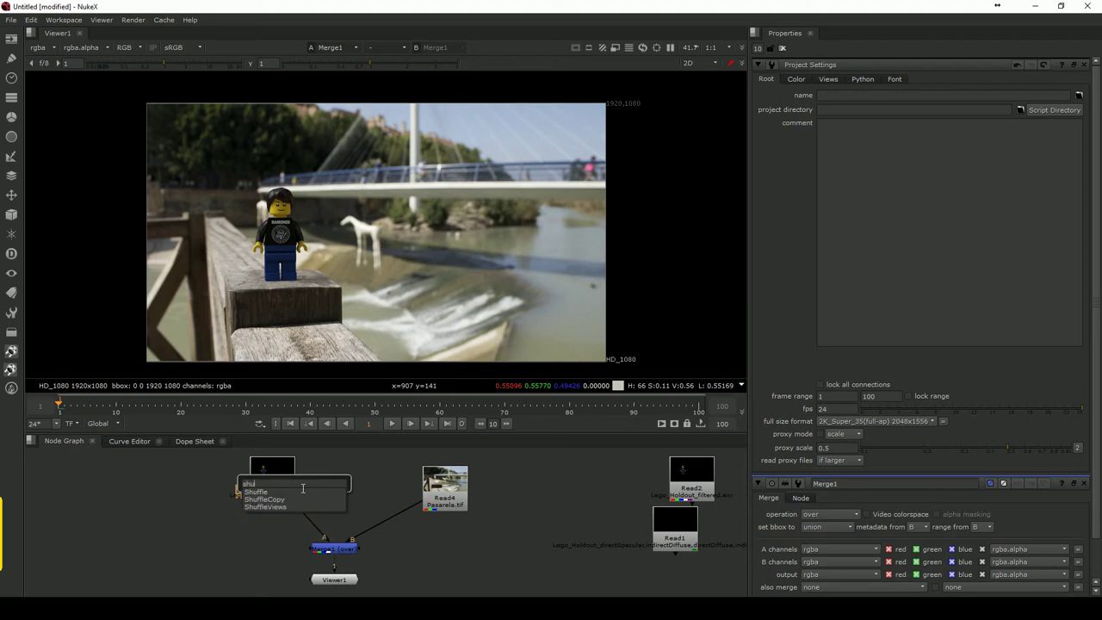
key("Return")
mouse_move(271, 491)
left_mouse_down()
mouse_move(269, 518)
mouse_move(211, 518)
left_mouse_up()
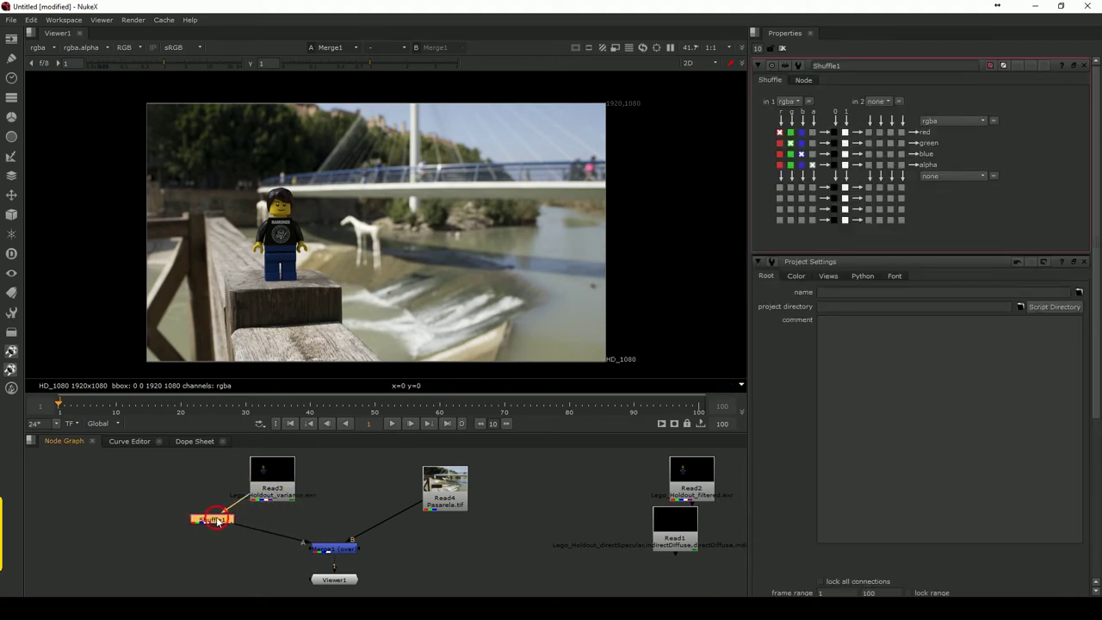
left_click_drag(273, 476, 272, 477)
left_click(212, 519)
Set Shuffle1's in 1 to diffuse, in 2 to alpha, and route alpha to output alpha.
left_click(793, 104)
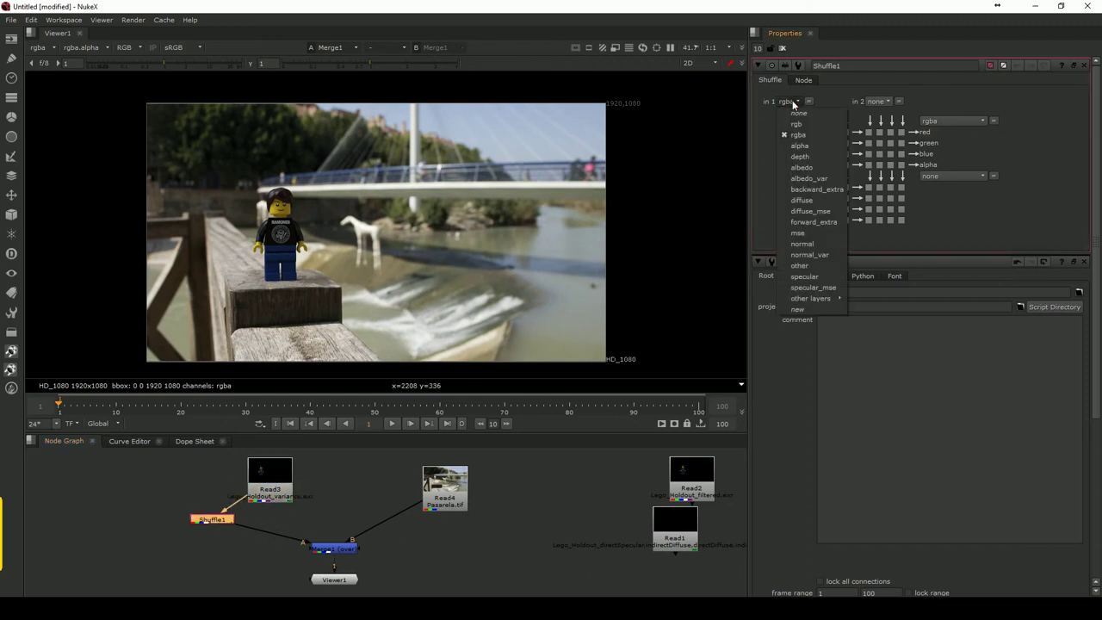
left_click(818, 202)
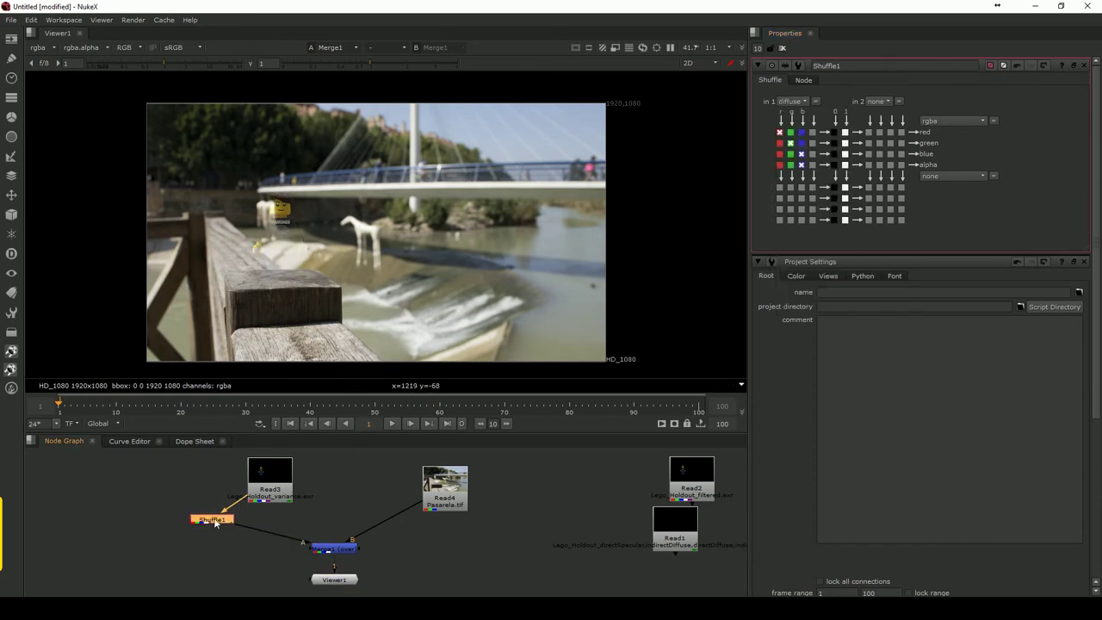
left_click_drag(217, 520, 202, 523)
left_click(878, 101)
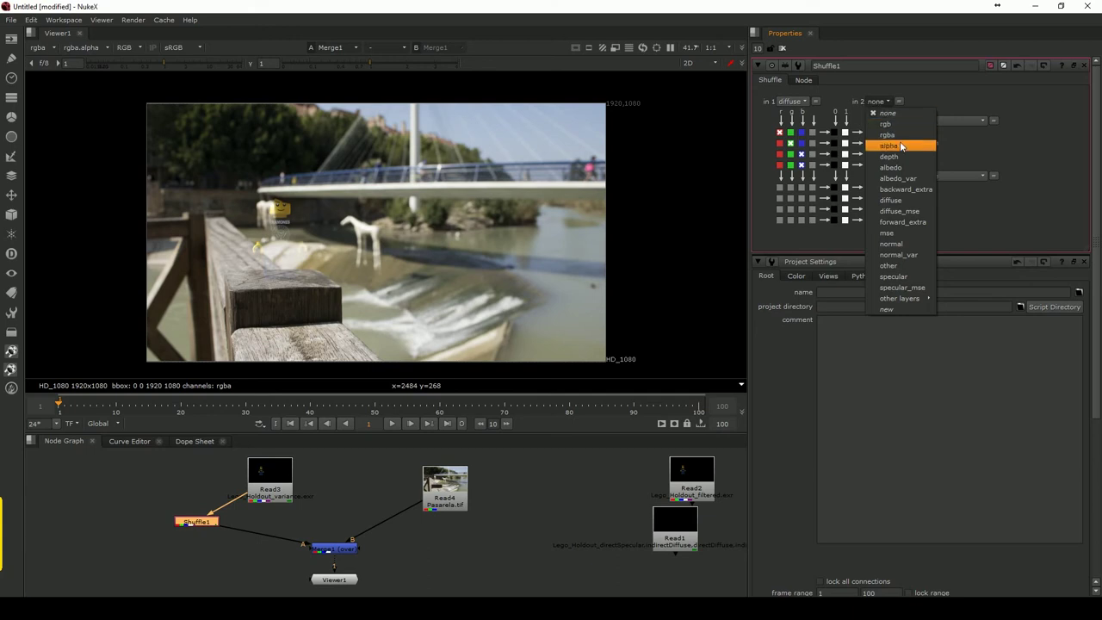
left_click(895, 146)
left_click(964, 177)
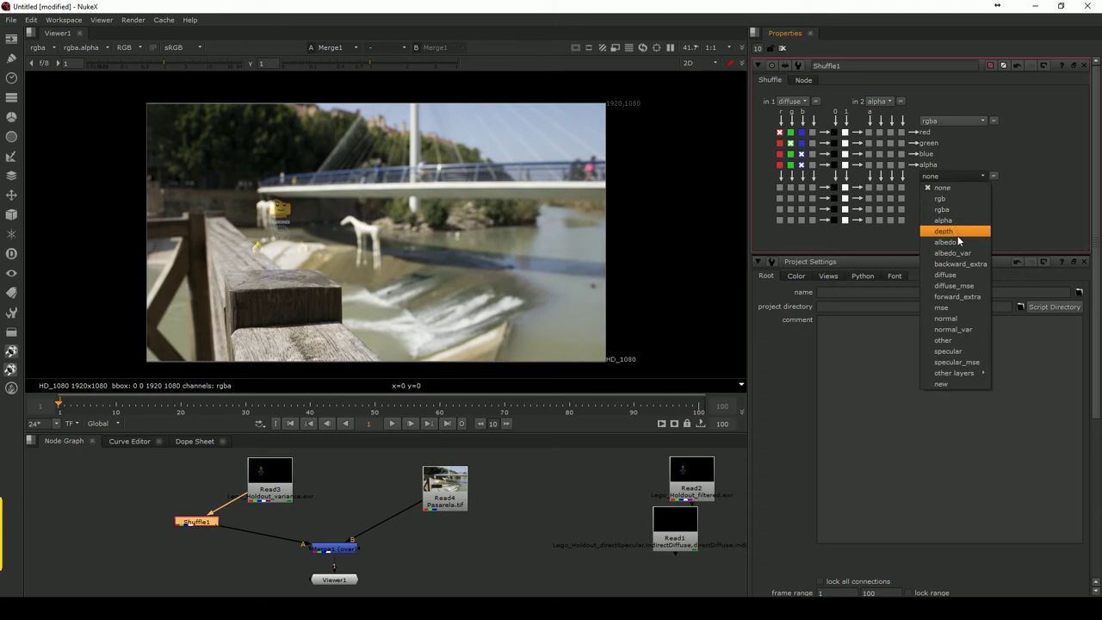
left_click(947, 220)
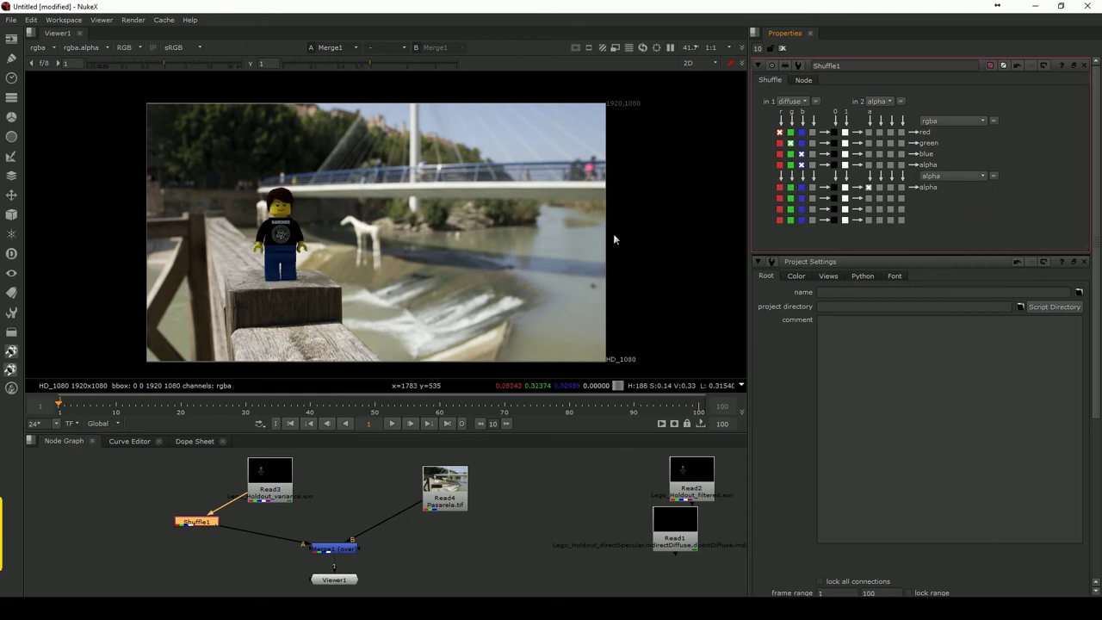
Add a second Shuffle off the Lego render, taking the diffuse_mse layer.
double_click(336, 549)
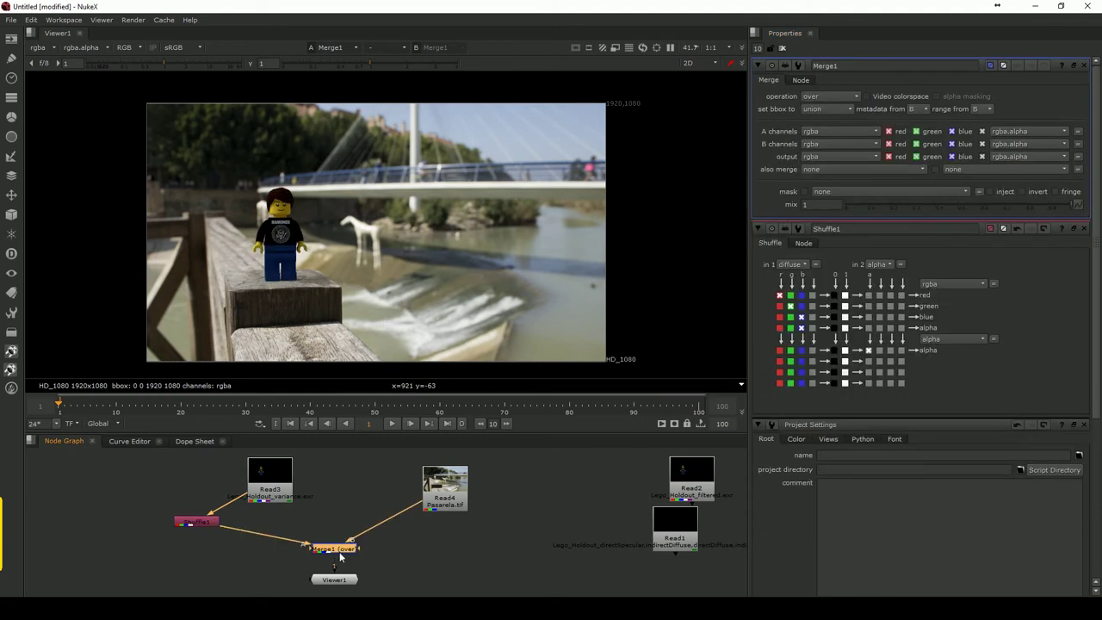
left_click_drag(270, 479, 264, 467)
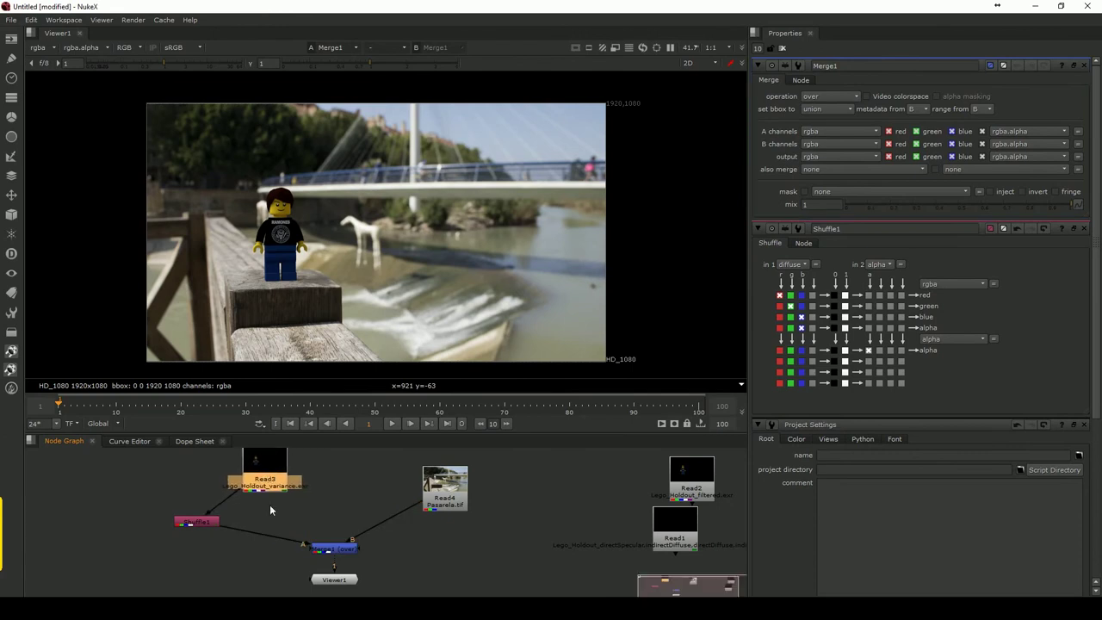
left_click_drag(205, 522, 203, 524)
left_click(287, 513)
key("ctrl+v")
left_click_drag(284, 515, 285, 527)
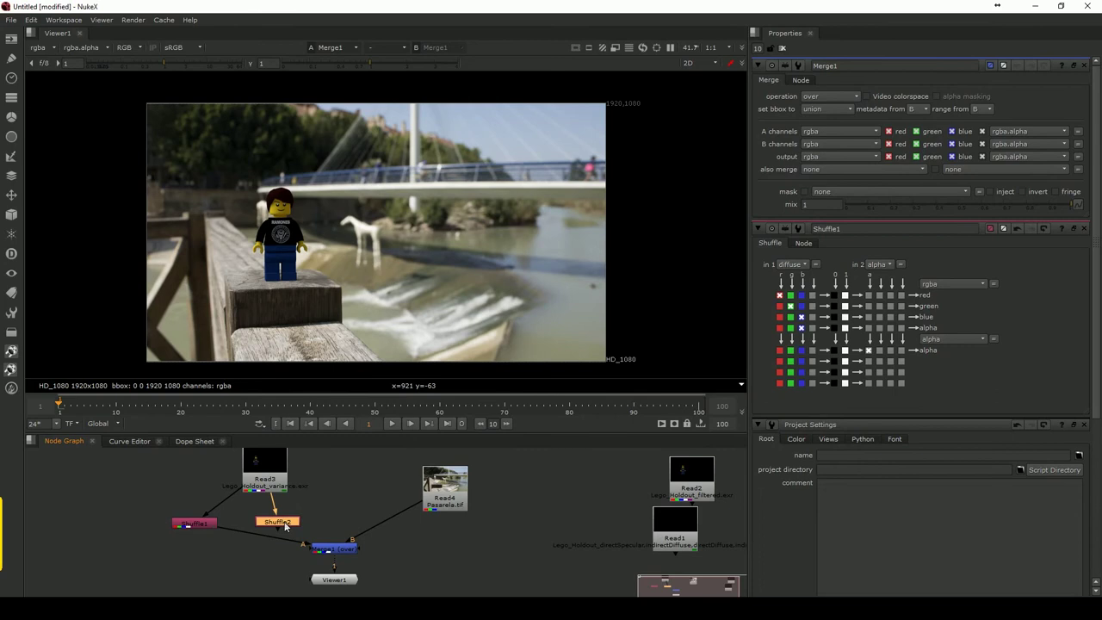
double_click(285, 525)
left_click(792, 102)
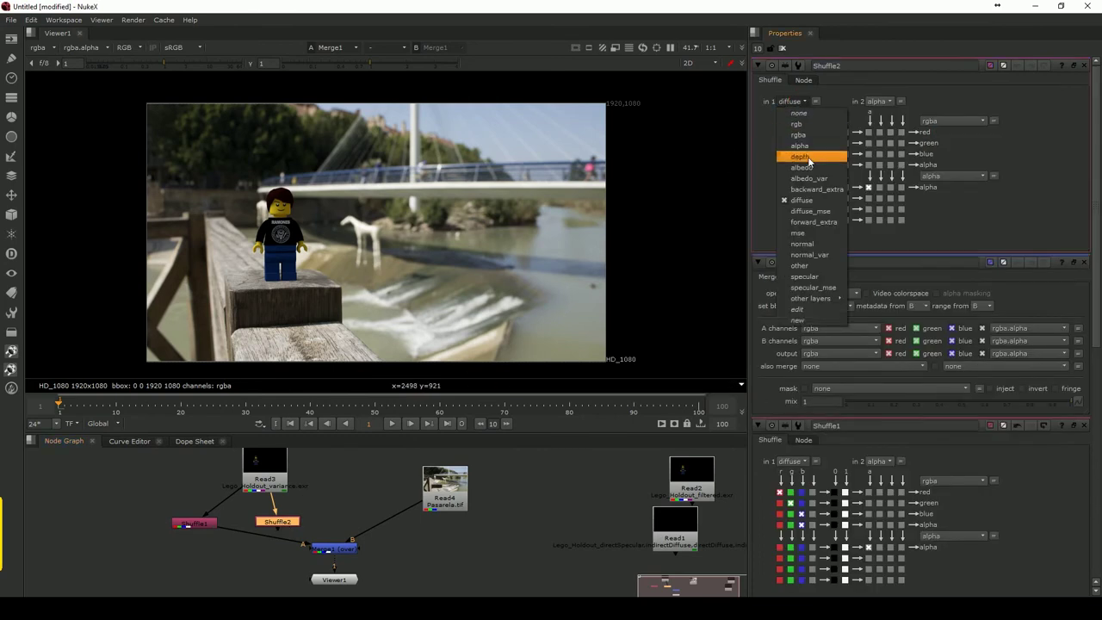
left_click(822, 213)
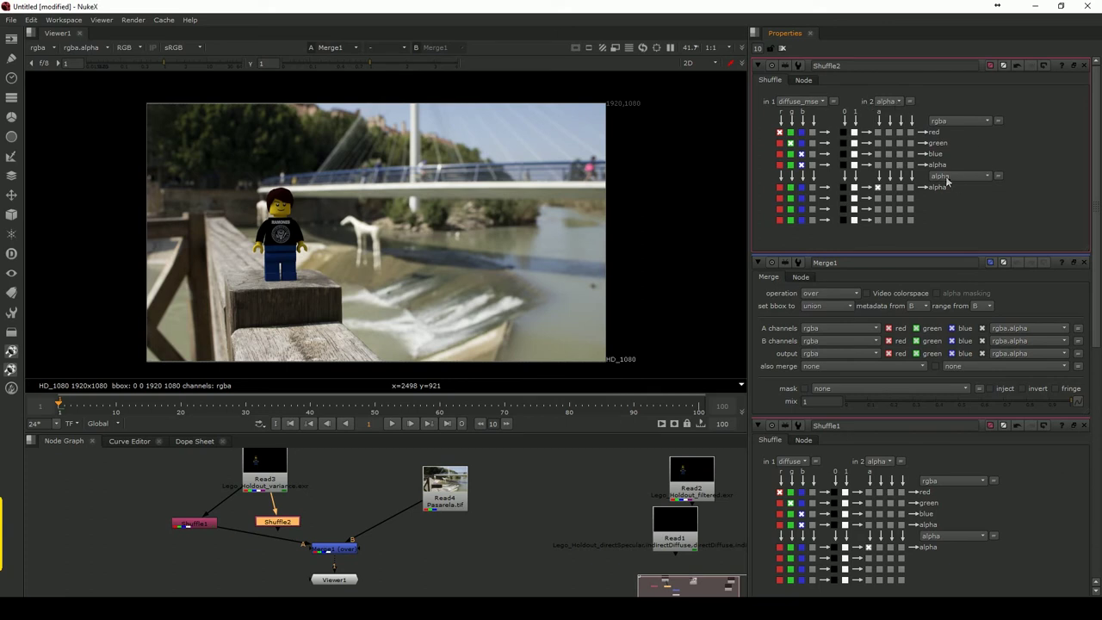
Merge Shuffle1 and Shuffle2 with Merge2, unchecking alpha on A, B and output.
left_click_drag(316, 549, 316, 555)
left_click(195, 524, "shift")
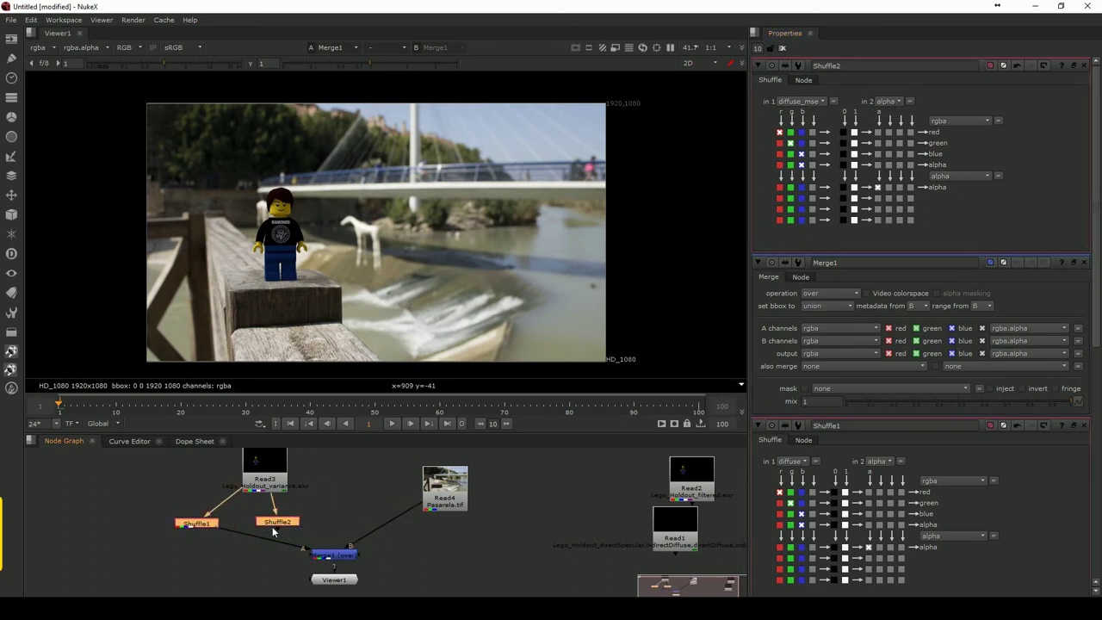
key("m")
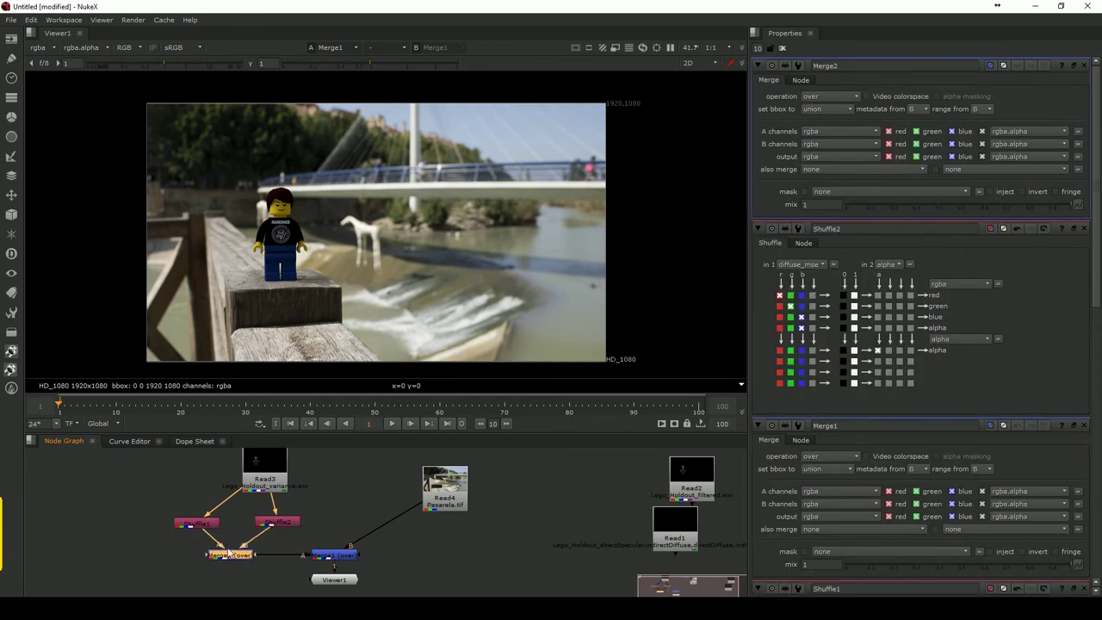
left_click_drag(230, 555, 229, 556)
left_click(981, 131)
left_click(982, 144)
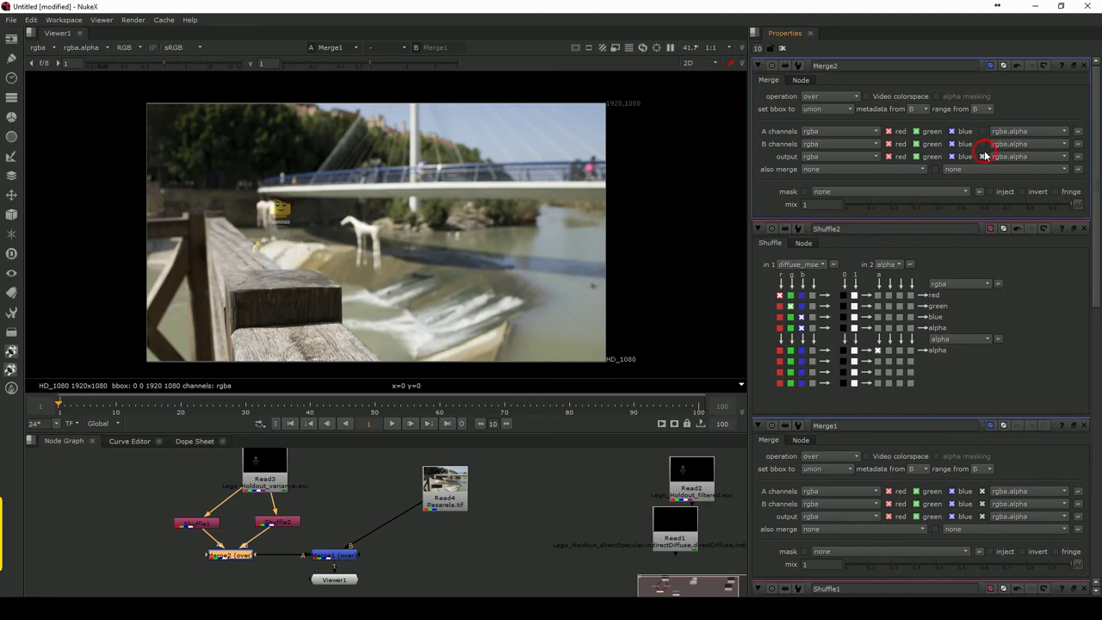
left_click(983, 157)
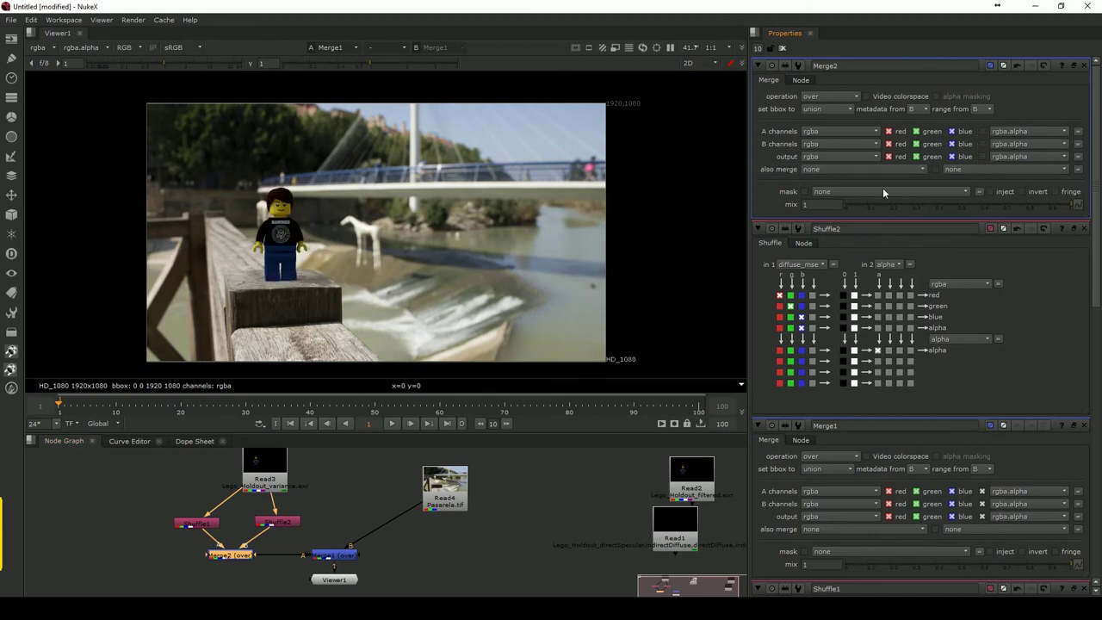
Shift Read3 left and zoom out the node graph to see the whole tree.
left_click_drag(269, 465, 249, 470)
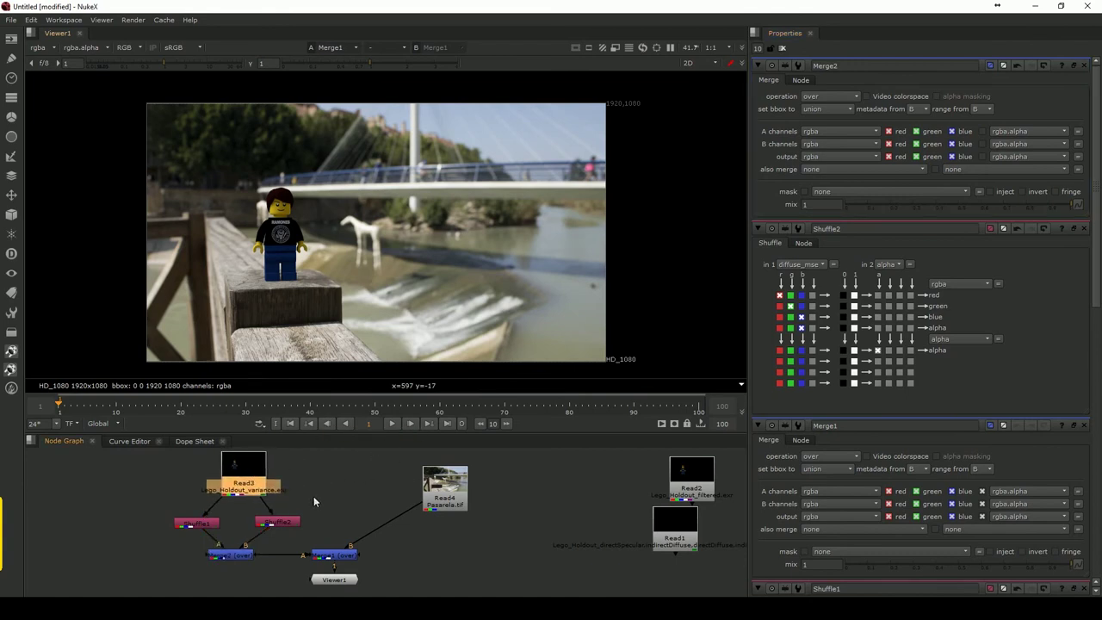
scroll(314, 496, "down", 2)
middle_click_drag(325, 484, 297, 489)
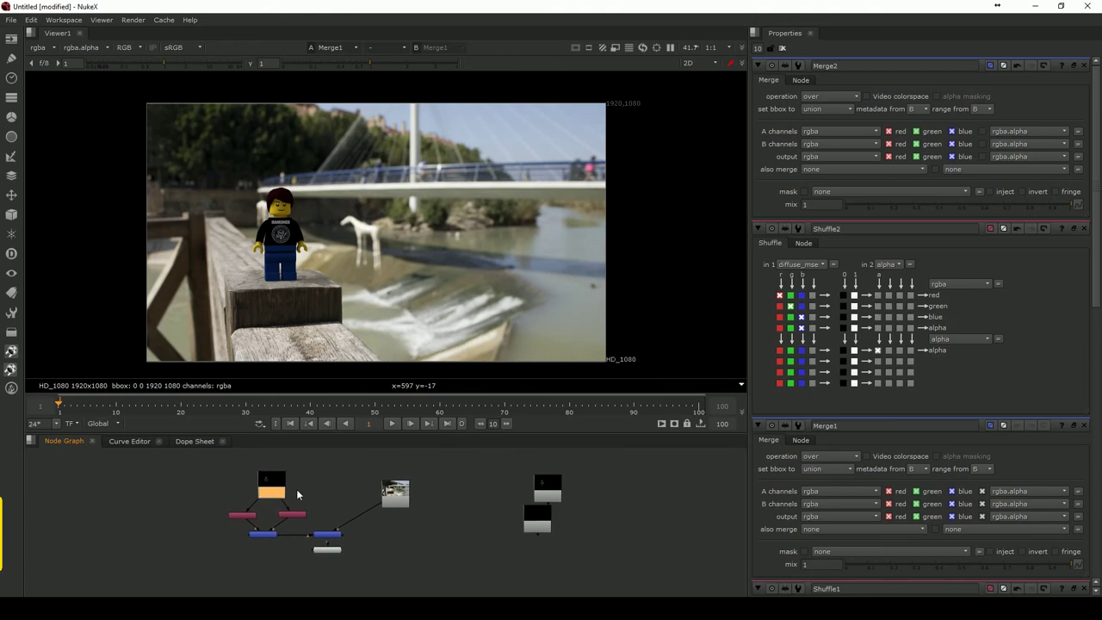
Duplicate Shuffle2 as Shuffle3 and set it to the specular layer.
scroll(296, 491, "up", 2)
left_click(303, 524)
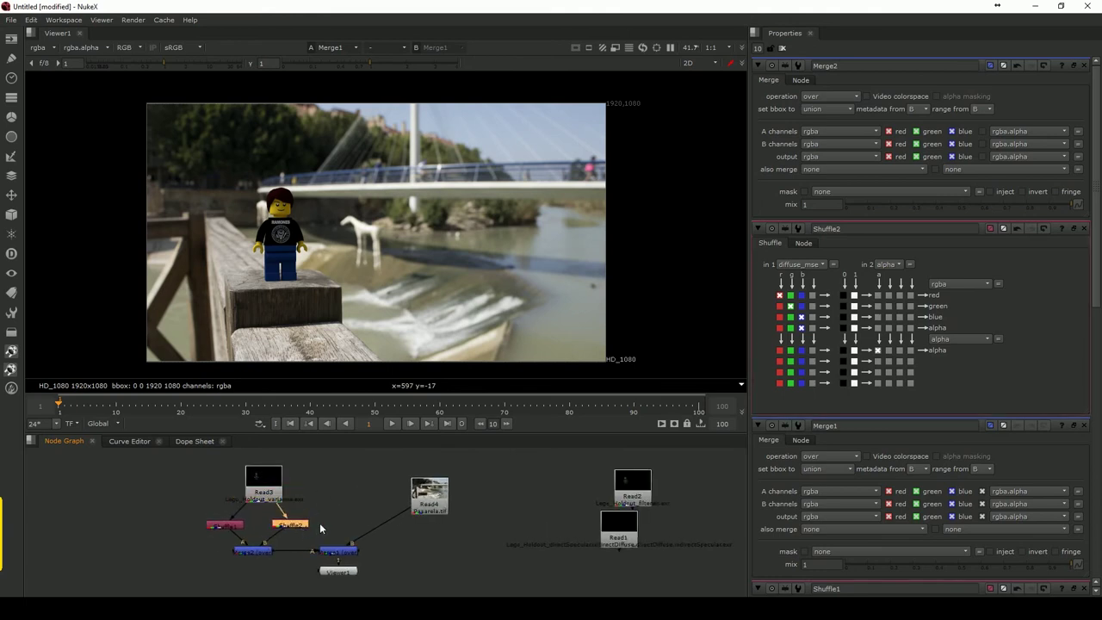
left_click(328, 504)
left_click(293, 526)
key("alt+c")
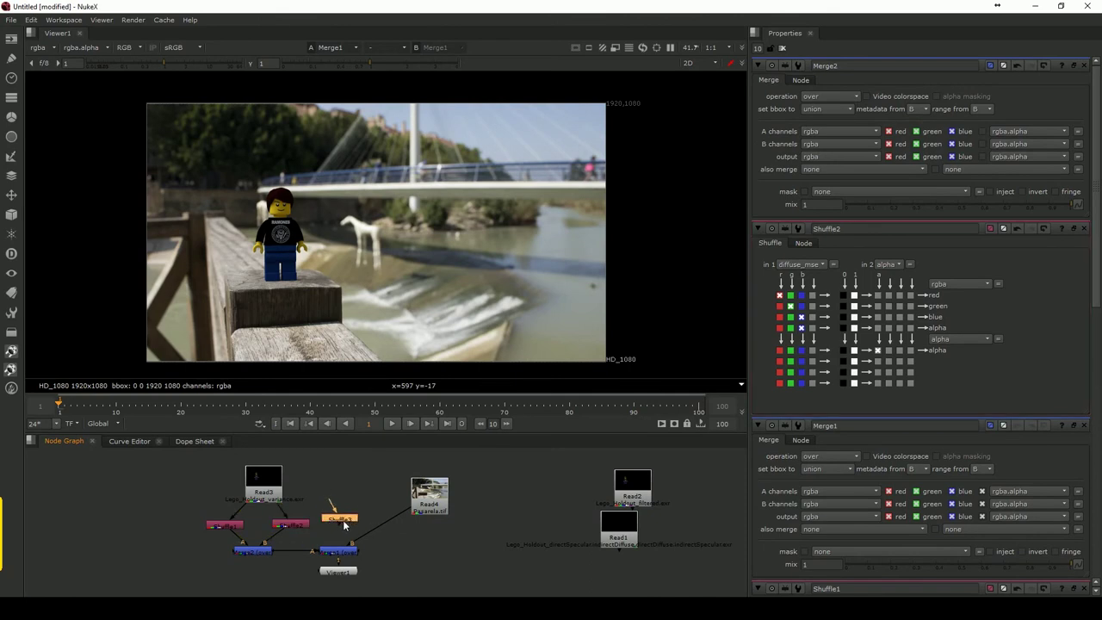
double_click(341, 526)
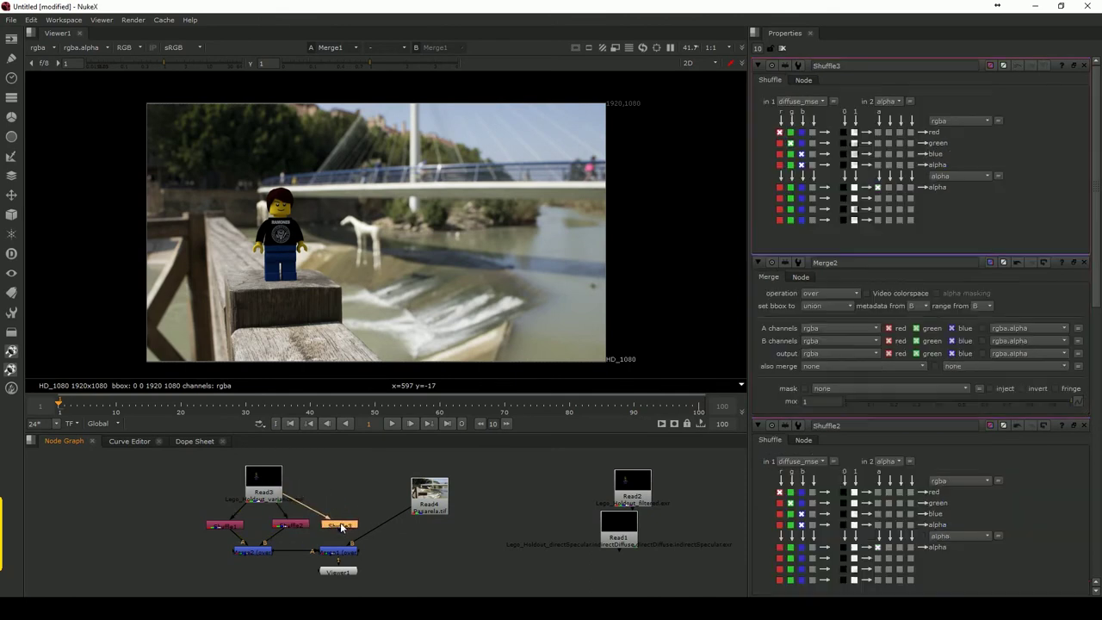
left_click(803, 102)
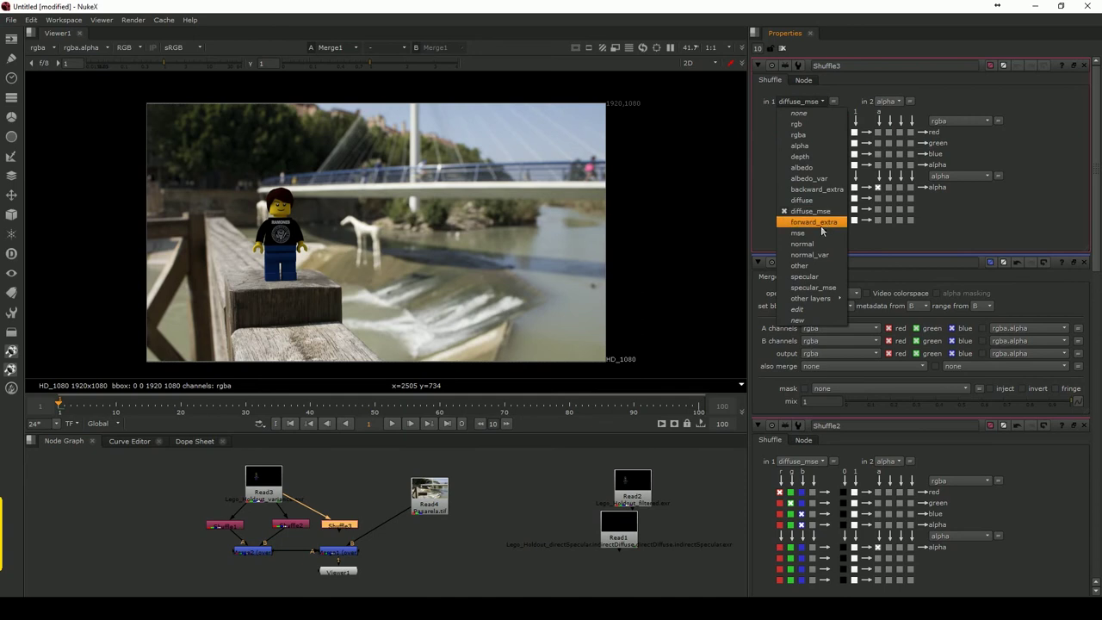
left_click(815, 277)
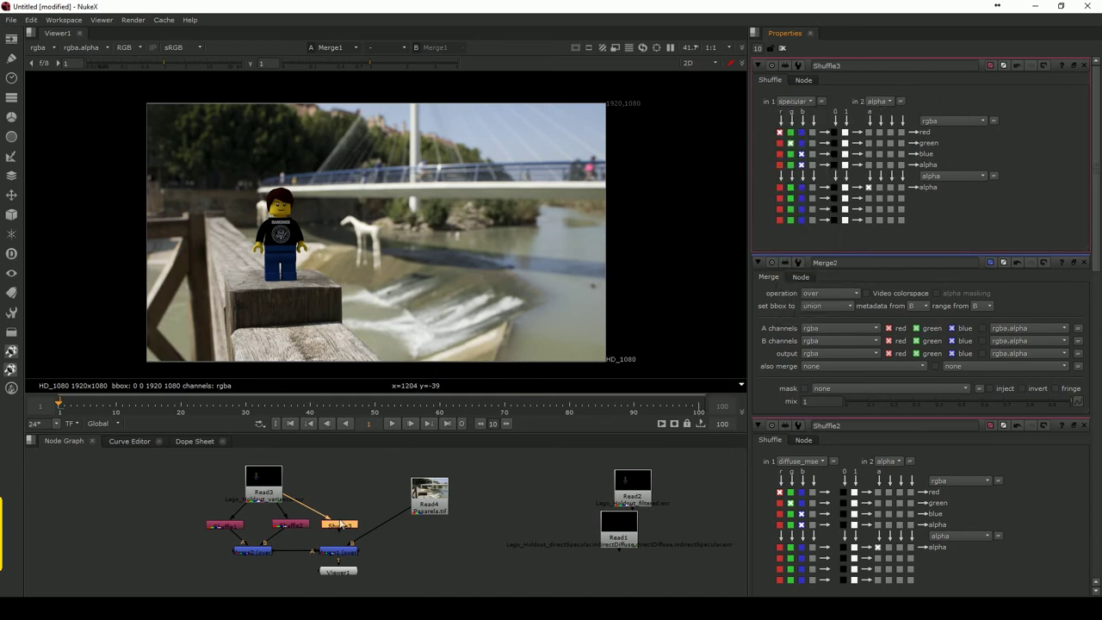
left_click_drag(291, 532, 285, 529)
Merge Shuffle3 into the chain as Merge3 with alpha off on A, B and output.
left_click_drag(342, 573, 443, 576)
left_click_drag(340, 551, 399, 551)
left_click(254, 551)
left_click(336, 527)
key("m")
left_click_drag(343, 552, 327, 553)
left_click(983, 132)
left_click(982, 144)
left_click(982, 157)
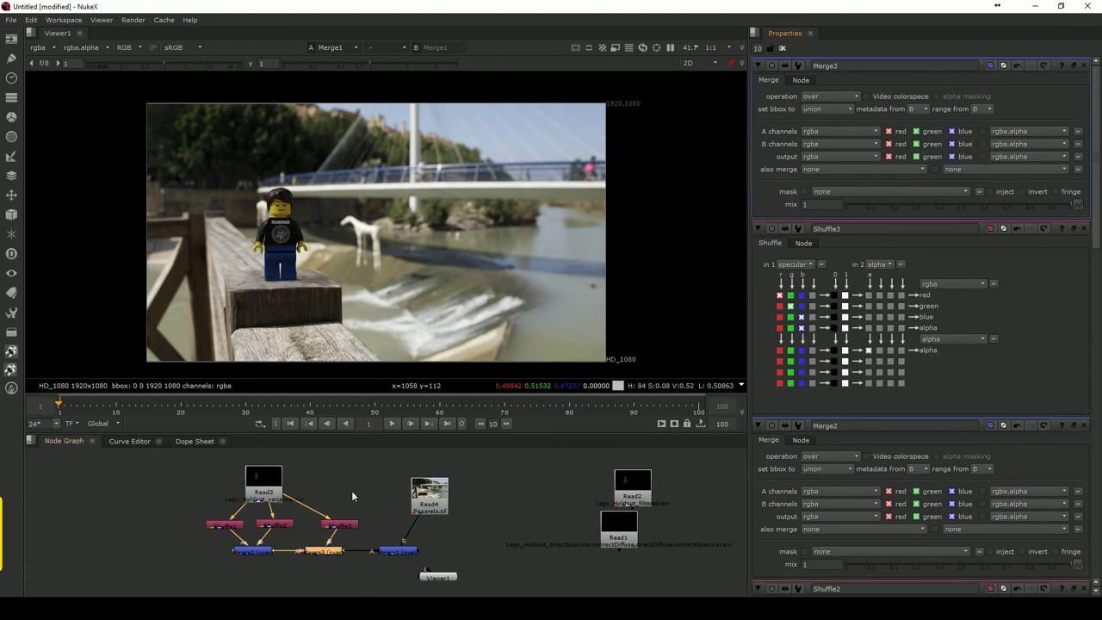
Copy Shuffle3 and paste it as Shuffle4 to its right.
left_click_drag(343, 526, 334, 525)
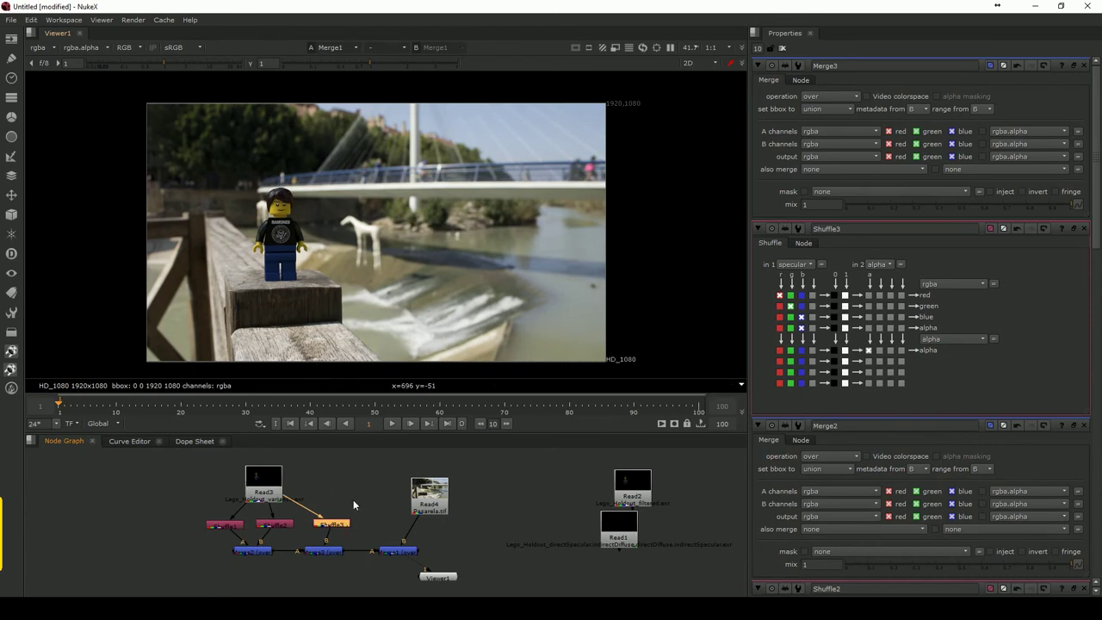
key("ctrl+c")
key("ctrl+v")
left_click_drag(358, 512, 376, 525)
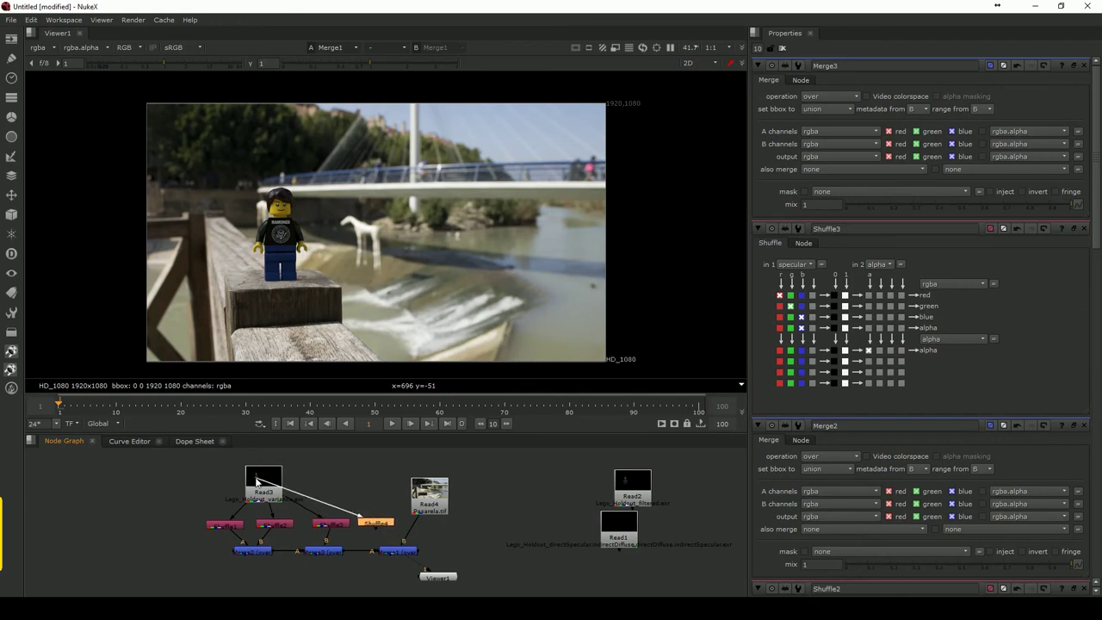
Set Shuffle4's first input to the specular_mse layer.
double_click(376, 524)
left_click(797, 101)
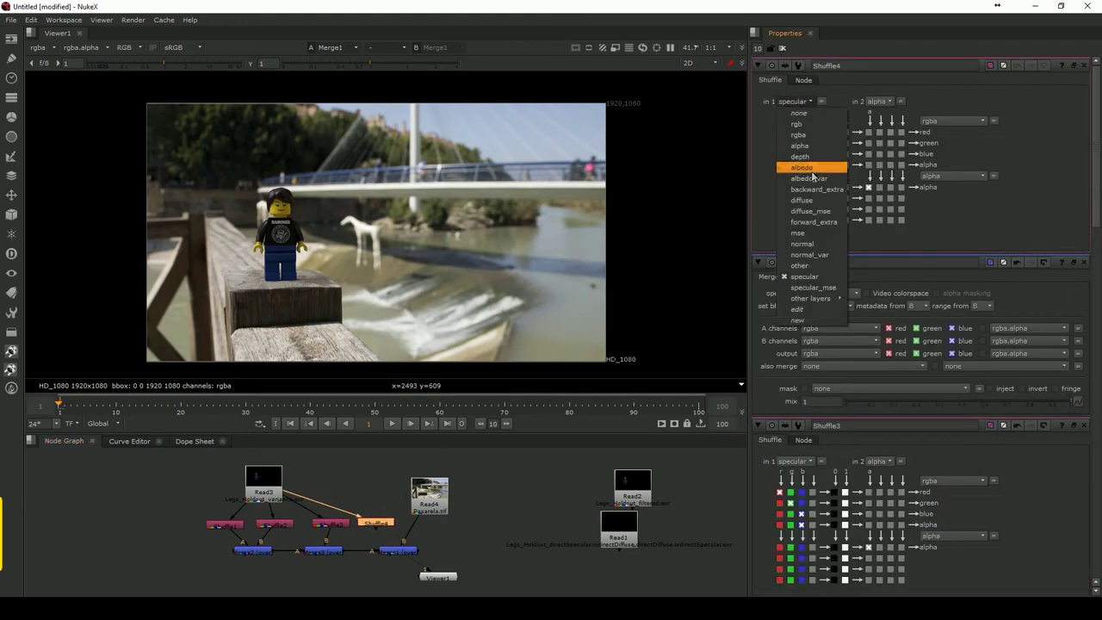
left_click(825, 291)
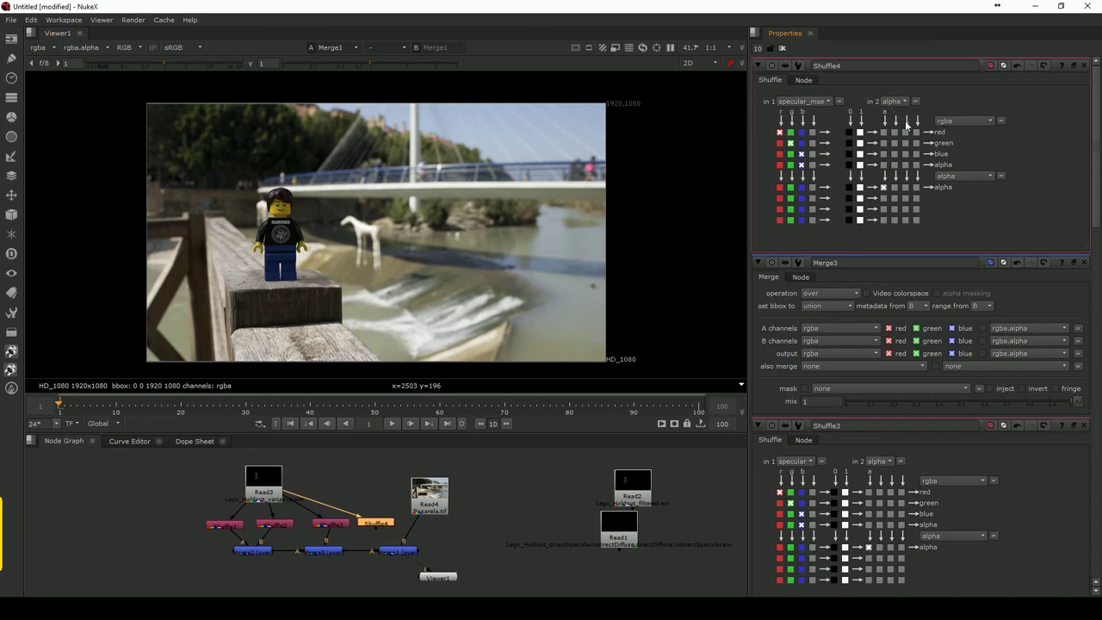
Merge Shuffle4 with Merge3 to create Merge4 in the pass chain.
left_click_drag(408, 548, 457, 553)
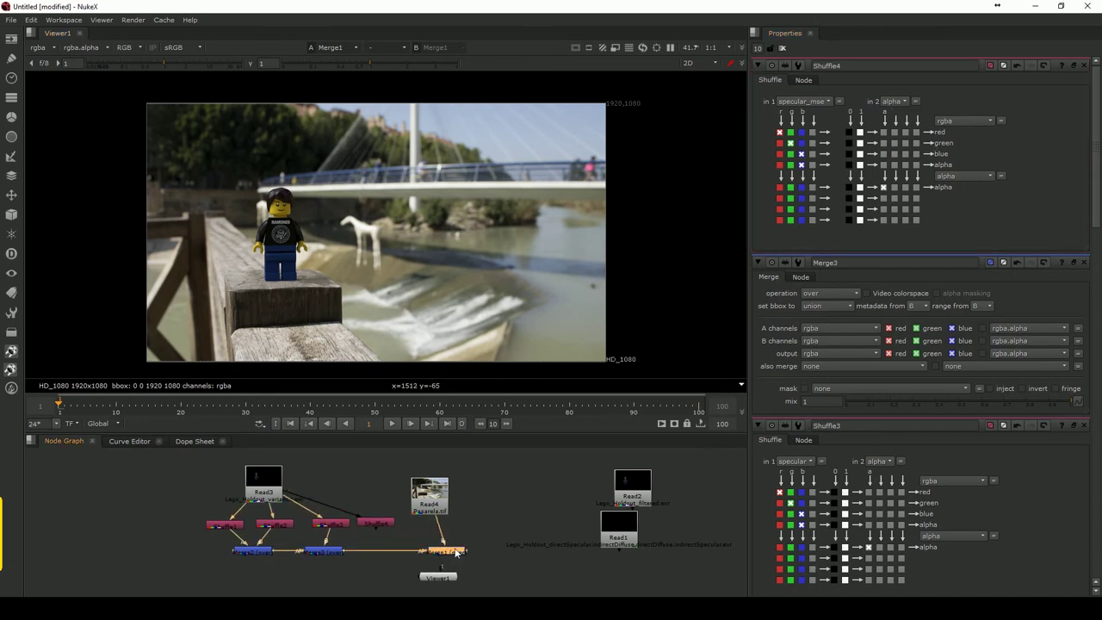
left_click(326, 554)
left_click(384, 527, "shift")
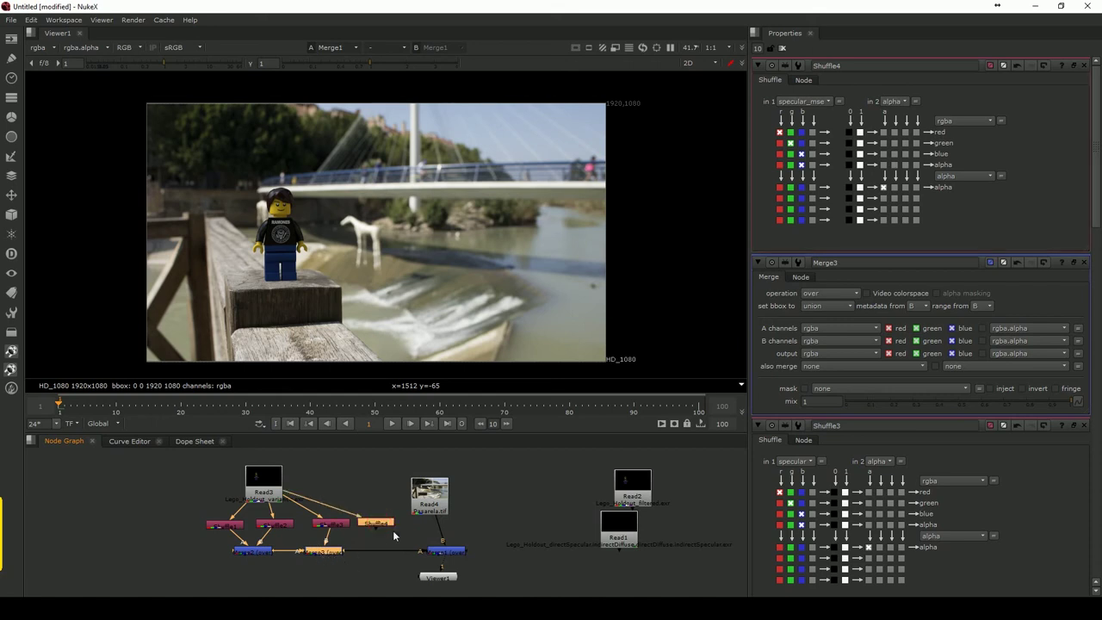
key("m")
left_click_drag(369, 547, 385, 554)
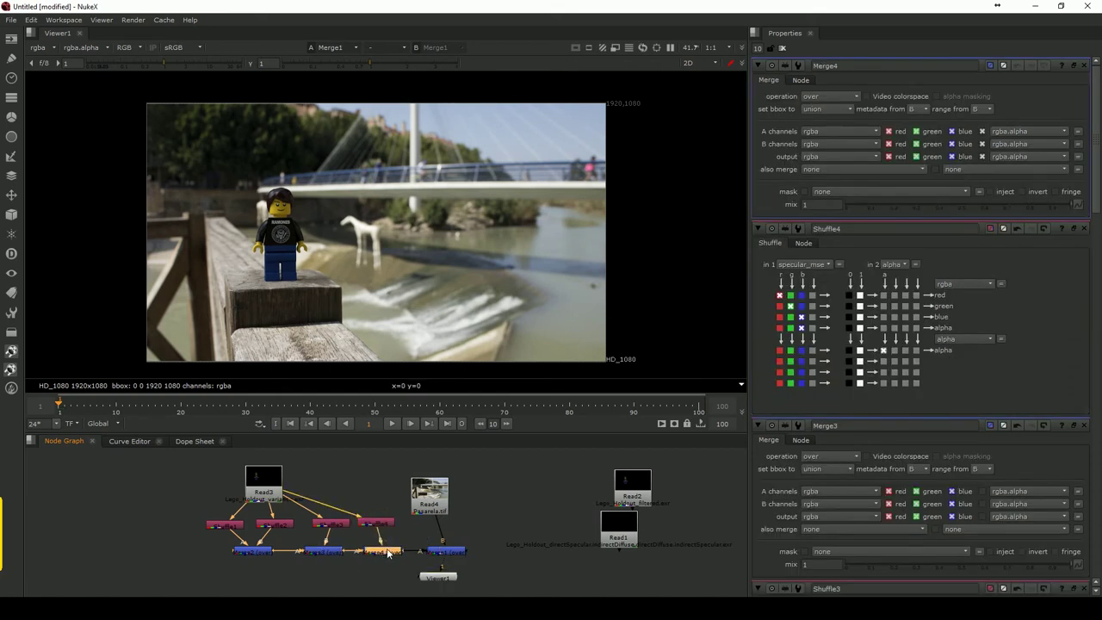
left_click(982, 144)
left_click(982, 144)
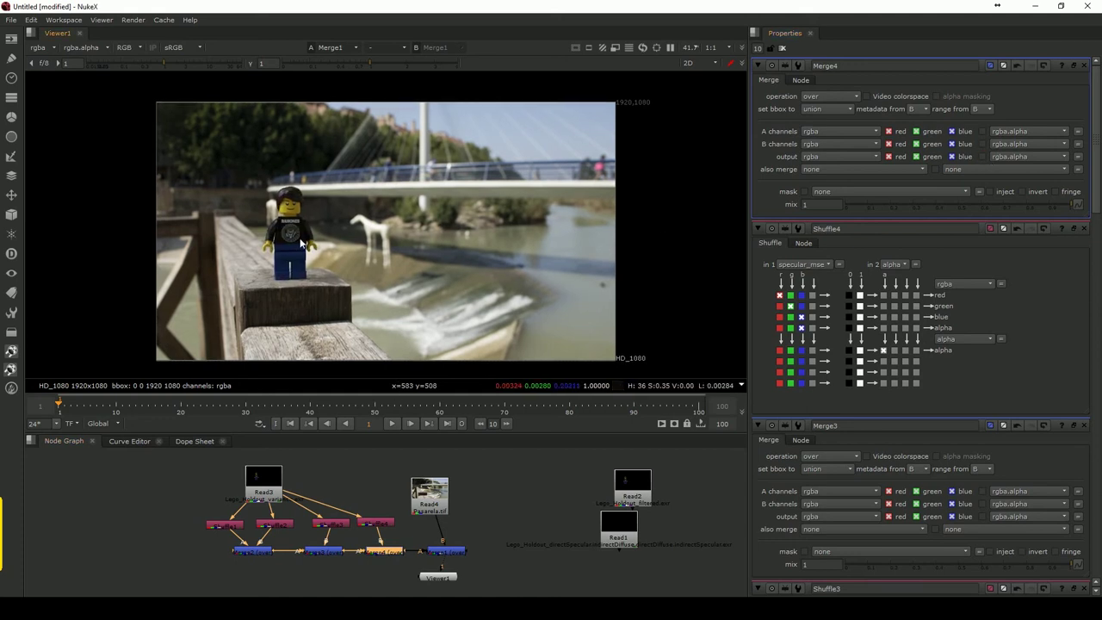
Rearrange Viewer1, Merge1 and the bridge photo Read4 lower and to the right.
scroll(331, 241, "up", 3)
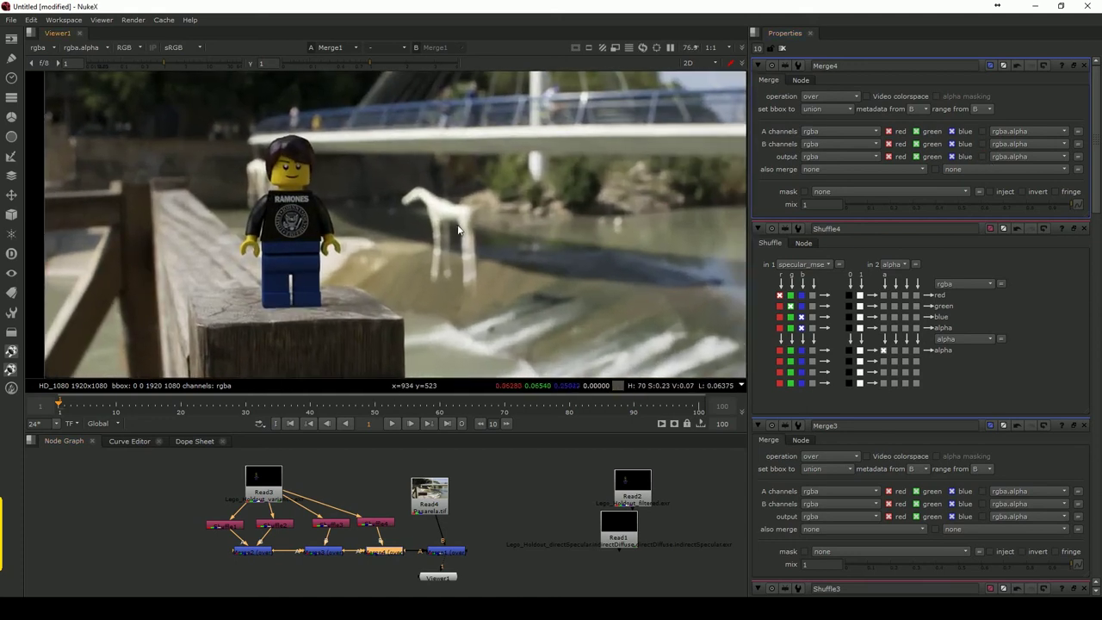
scroll(371, 240, "down", 2)
middle_click_drag(375, 245, 270, 258)
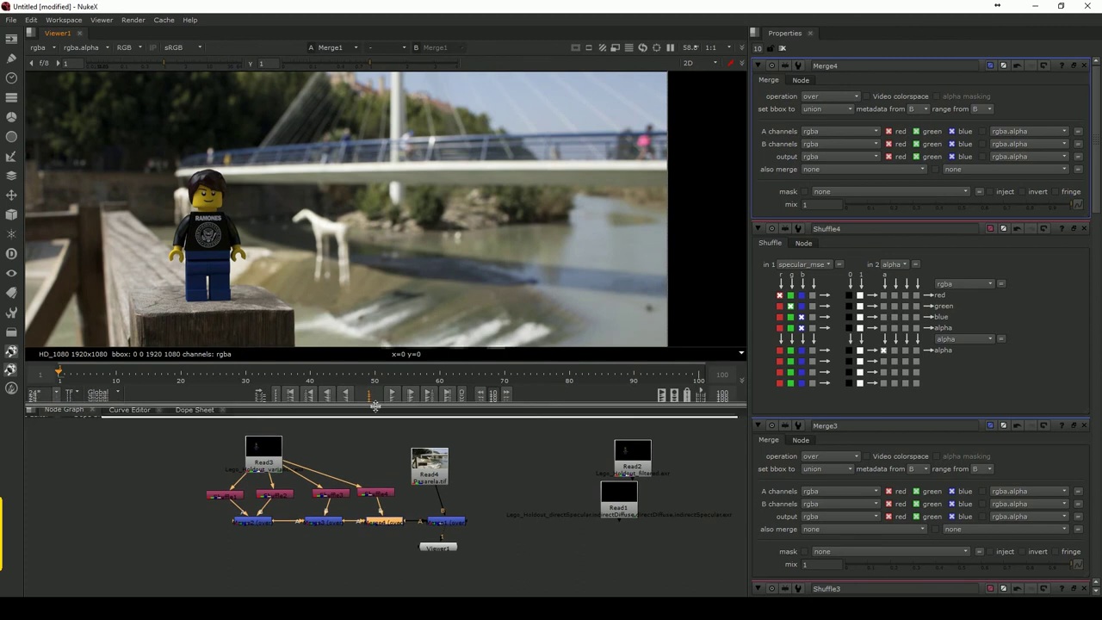
left_click_drag(388, 441, 402, 417)
scroll(380, 426, "down", 2)
scroll(369, 431, "up", 2)
middle_click_drag(368, 432, 260, 435)
left_click_drag(321, 529, 328, 550)
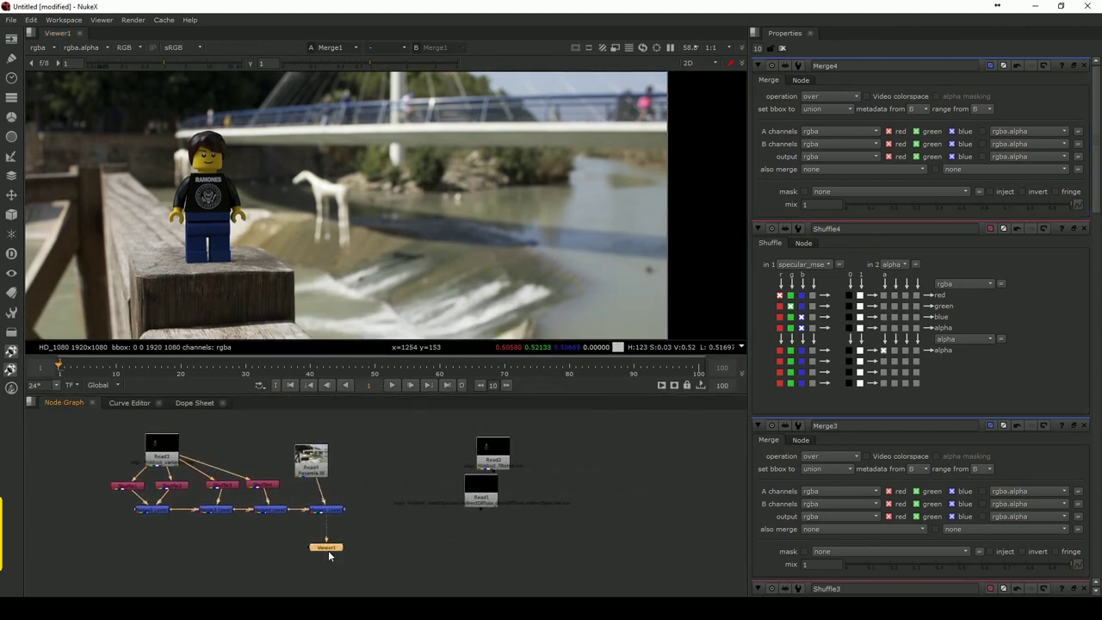
left_click_drag(327, 509, 329, 513)
left_click_drag(321, 473, 334, 451)
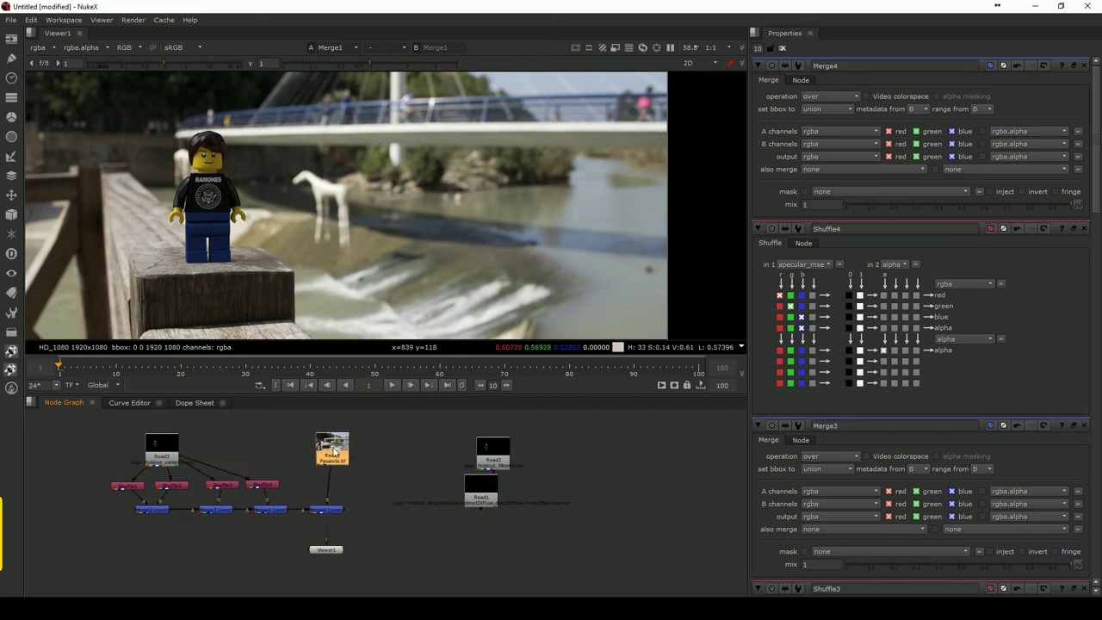
left_click(323, 512)
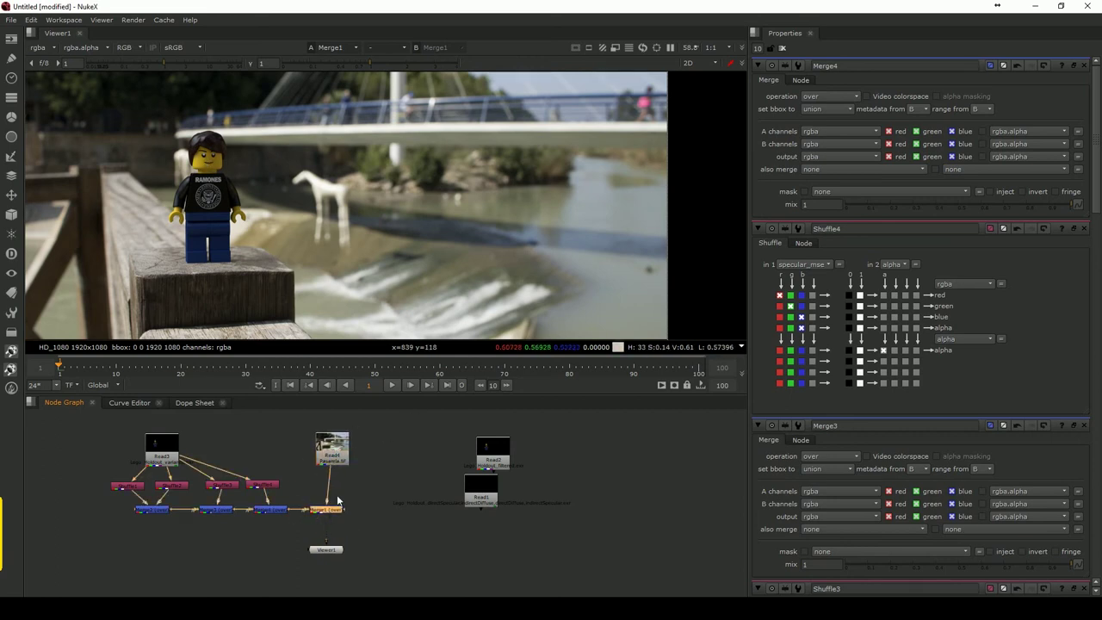
left_click_drag(326, 509, 365, 510)
left_click_drag(334, 462, 377, 462)
Add a Denoise node after Merge4.
left_click(270, 511)
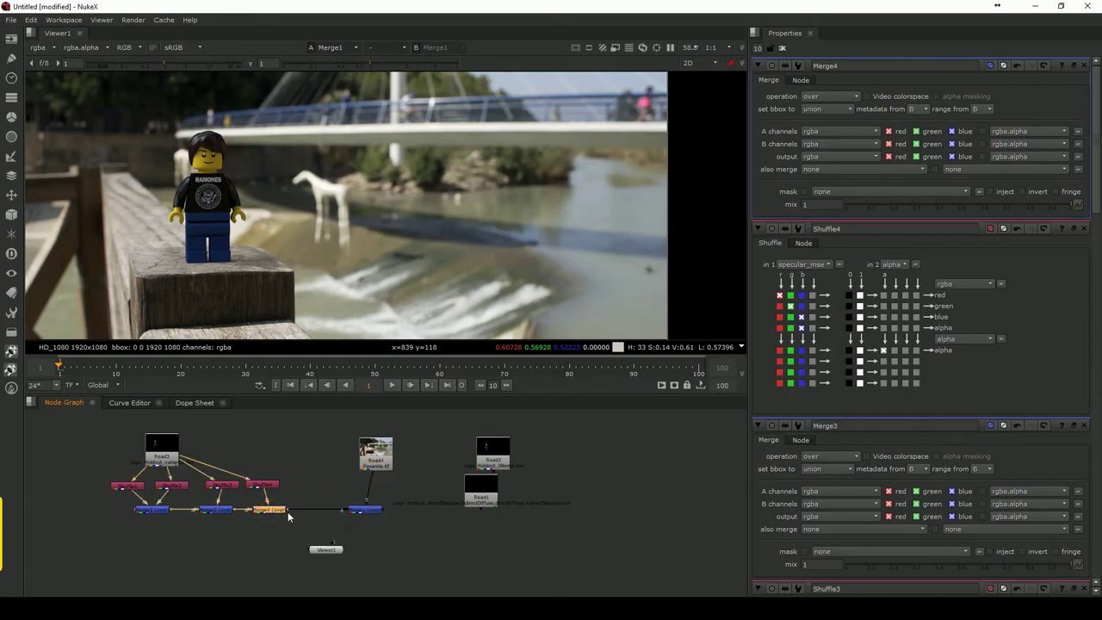
key("Tab")
type("den")
key("Return")
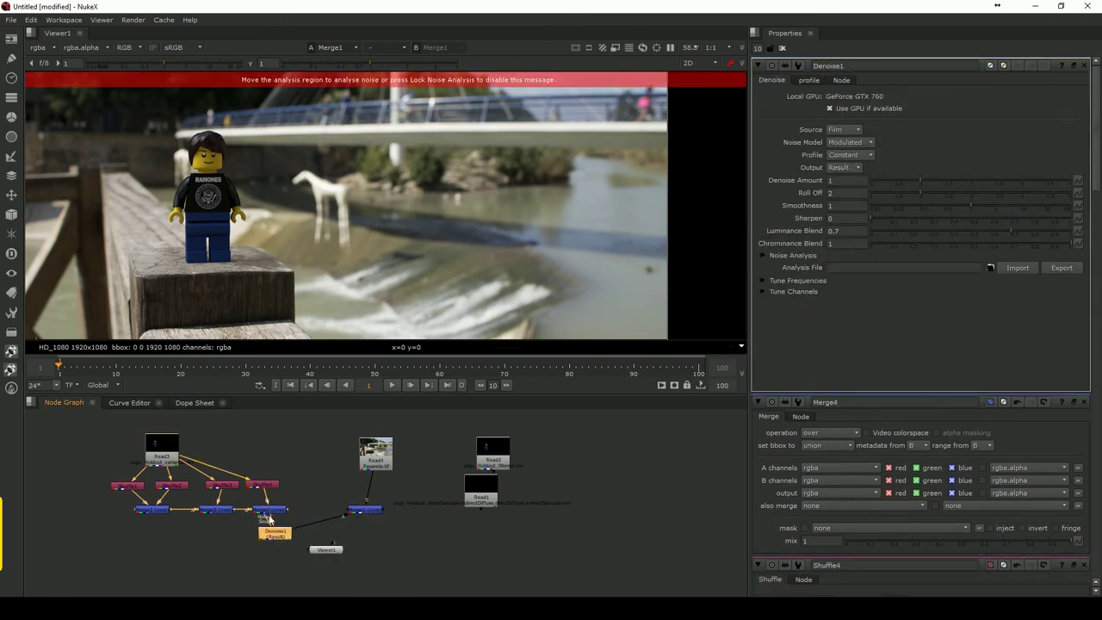
Place the Denoise analysis region on the minifigure's face to sample noise.
middle_click_drag(165, 278, 259, 231)
left_click_drag(131, 304, 309, 109)
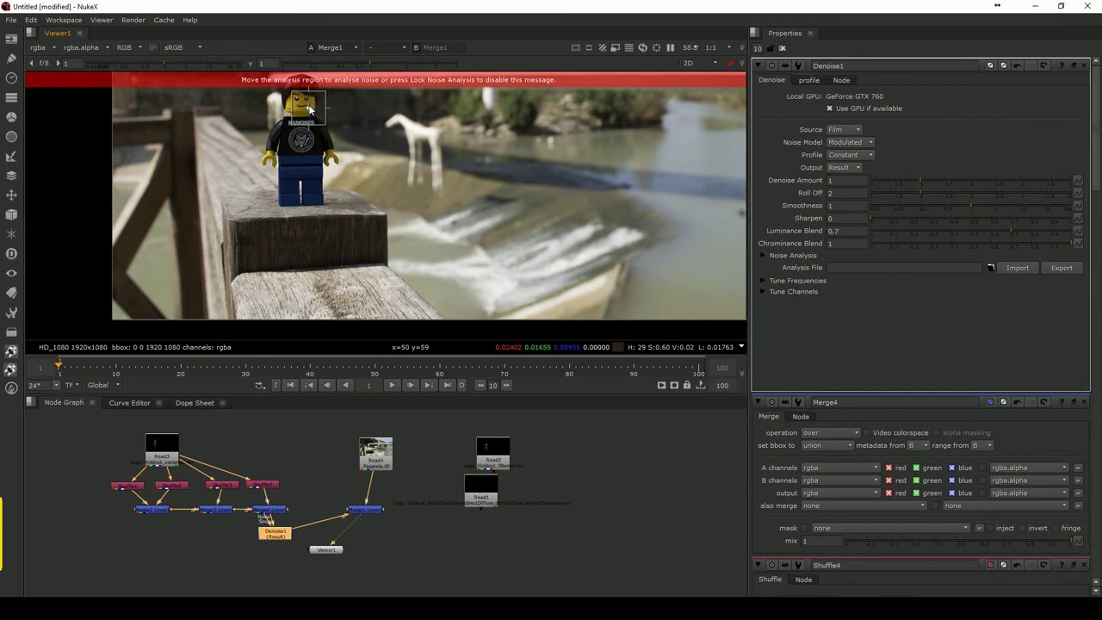
middle_click_drag(380, 163, 391, 162)
scroll(391, 162, "down", 5)
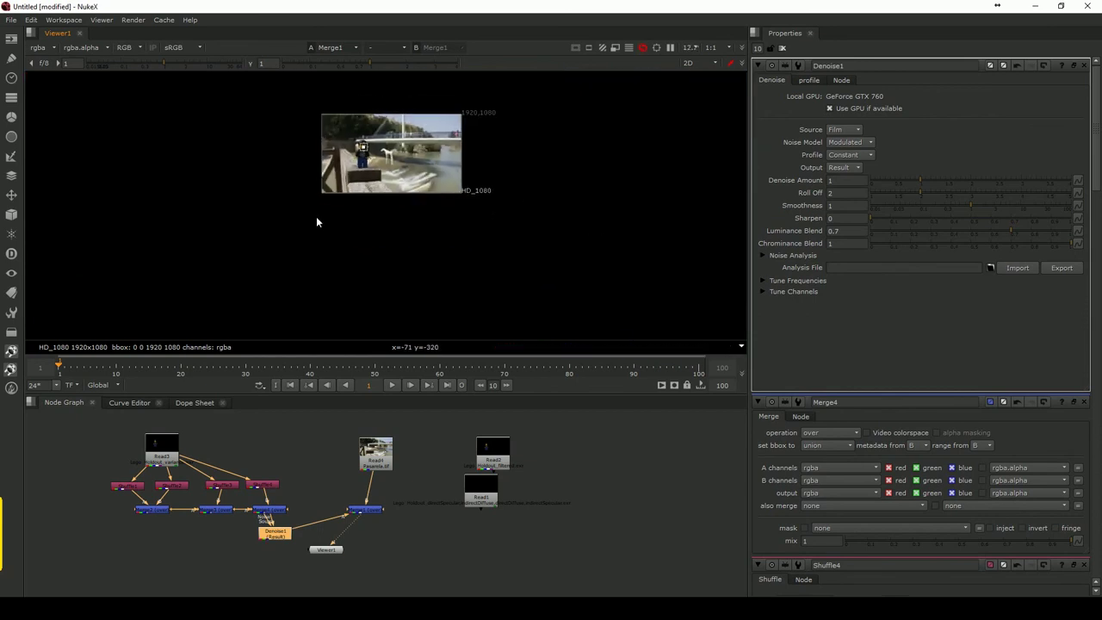
scroll(316, 222, "up", 10)
scroll(420, 179, "up", 2)
scroll(394, 180, "down", 1)
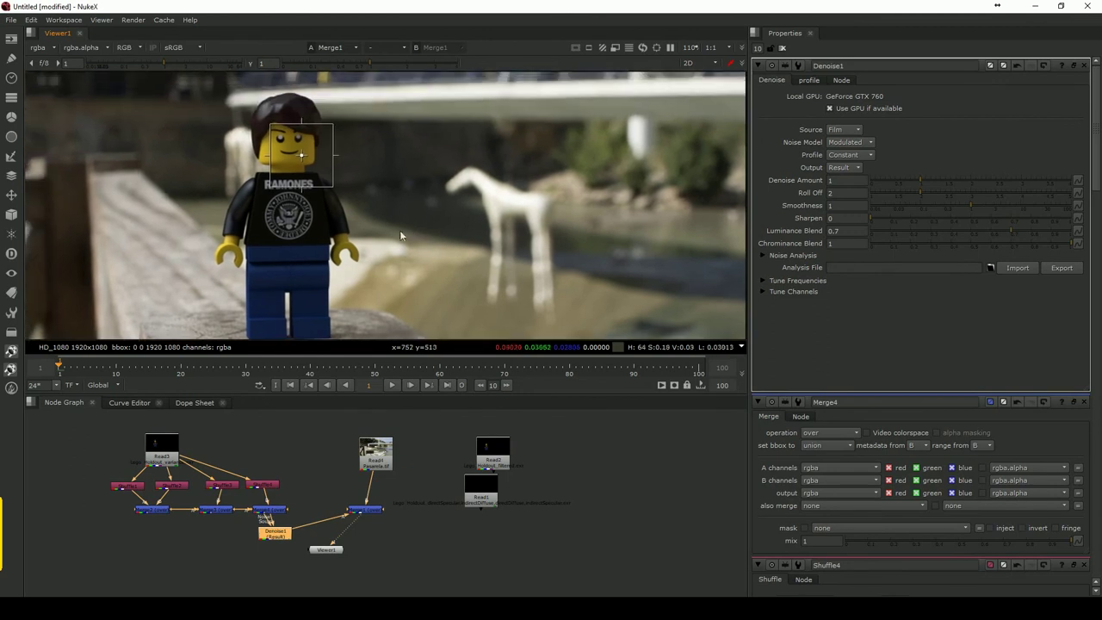
Toggle Denoise1 off and on to compare, then stack Read4, Merge1 and Viewer1 vertically.
key("d")
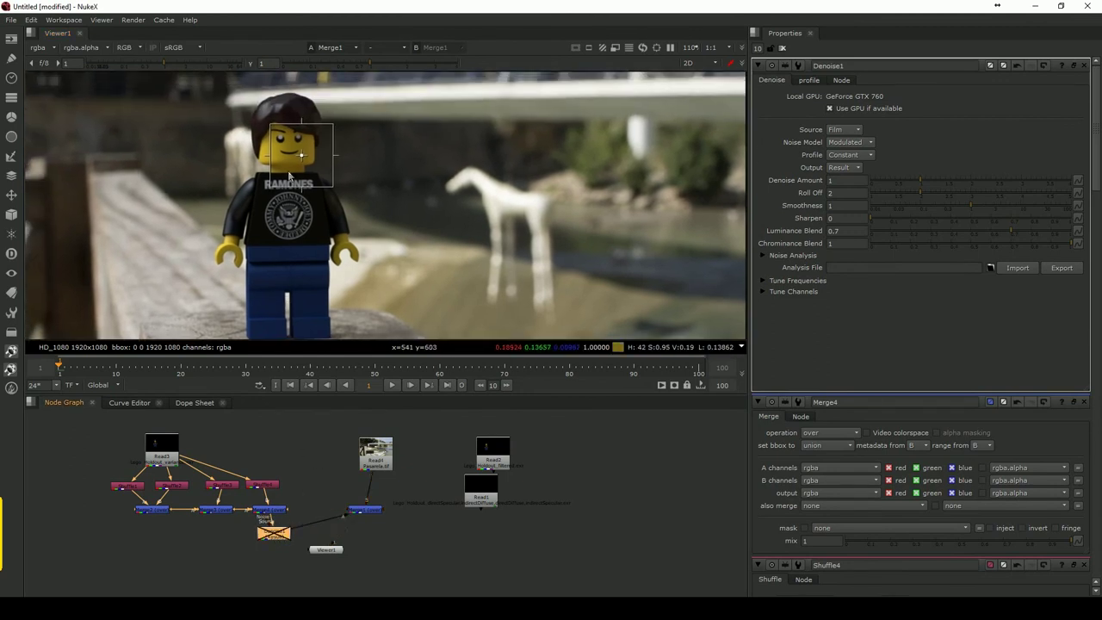
key("d")
middle_click_drag(525, 199, 451, 205)
scroll(450, 205, "down", 1)
scroll(473, 202, "down", 2)
scroll(501, 201, "down", 1)
scroll(501, 200, "down", 1)
left_click(415, 528)
left_click_drag(337, 550, 346, 561)
Arrange the merge chain into a column and space out the shuffle nodes under Read3.
left_click_drag(365, 510, 347, 533)
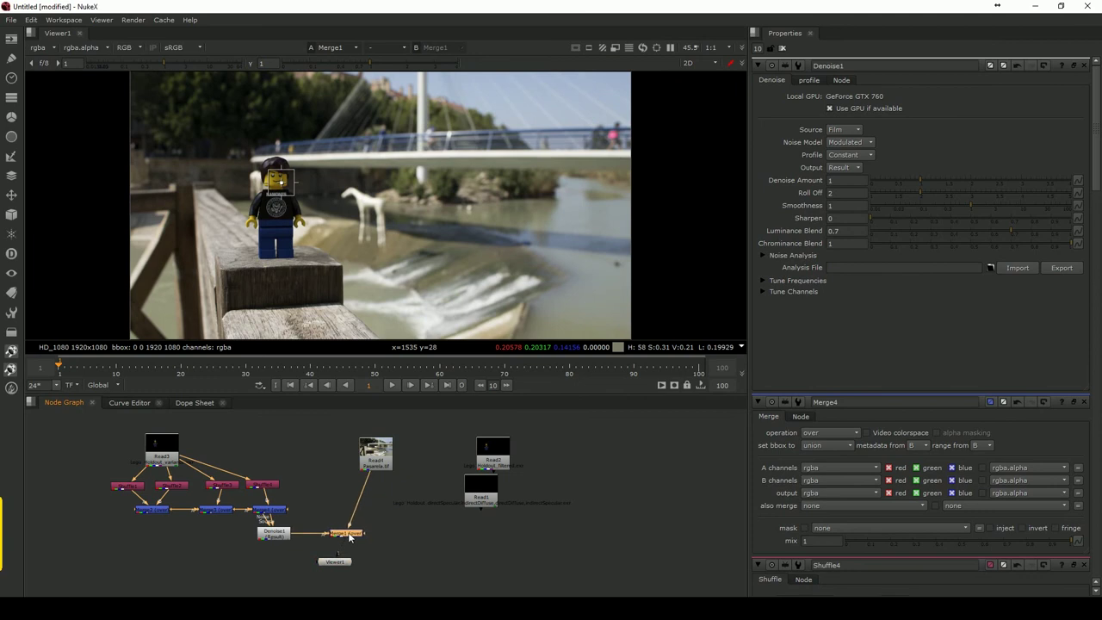
left_click_drag(376, 453, 350, 472)
left_click_drag(162, 445, 160, 433)
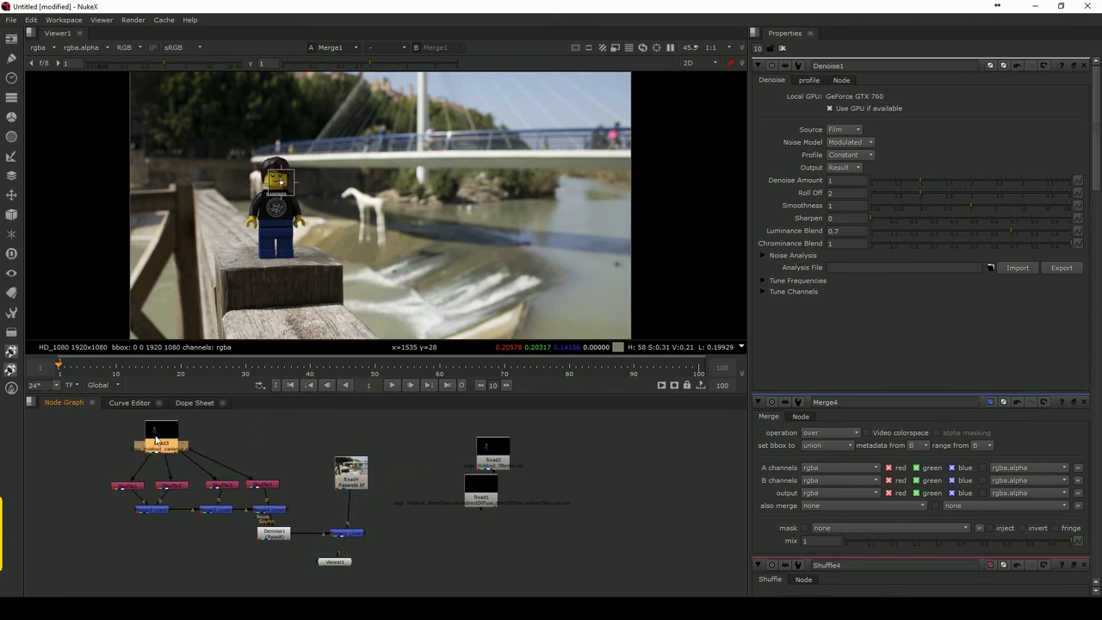
mouse_move(127, 486)
left_mouse_down()
mouse_move(116, 467)
mouse_move(267, 472)
left_mouse_up()
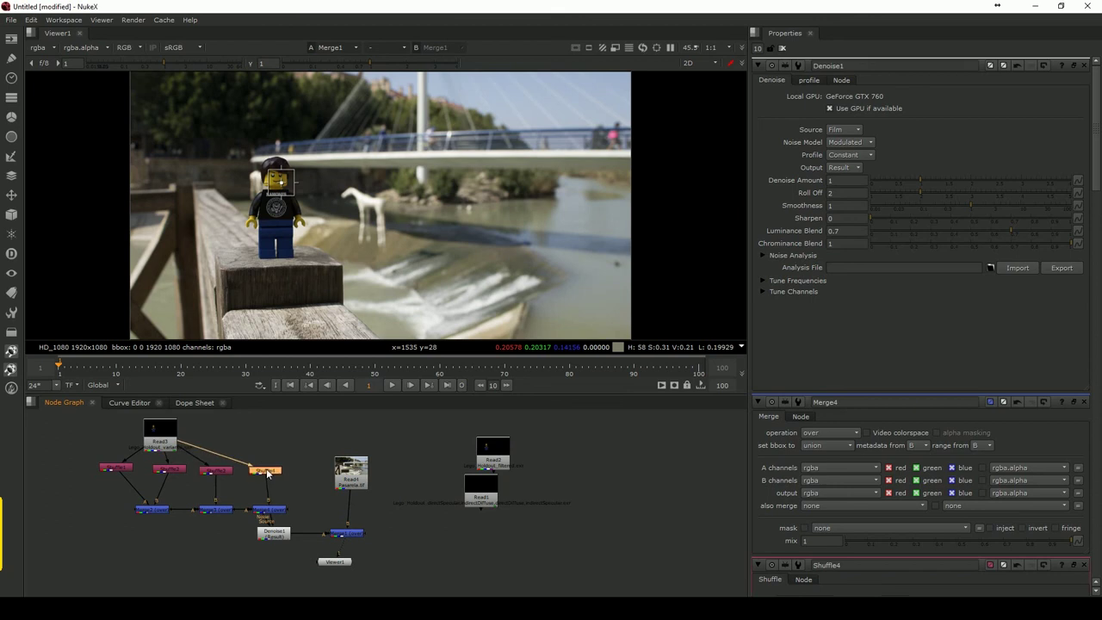
Add ColorCorrect1 after Shuffle1 and raise its master gain to 1.4.
left_click(128, 468)
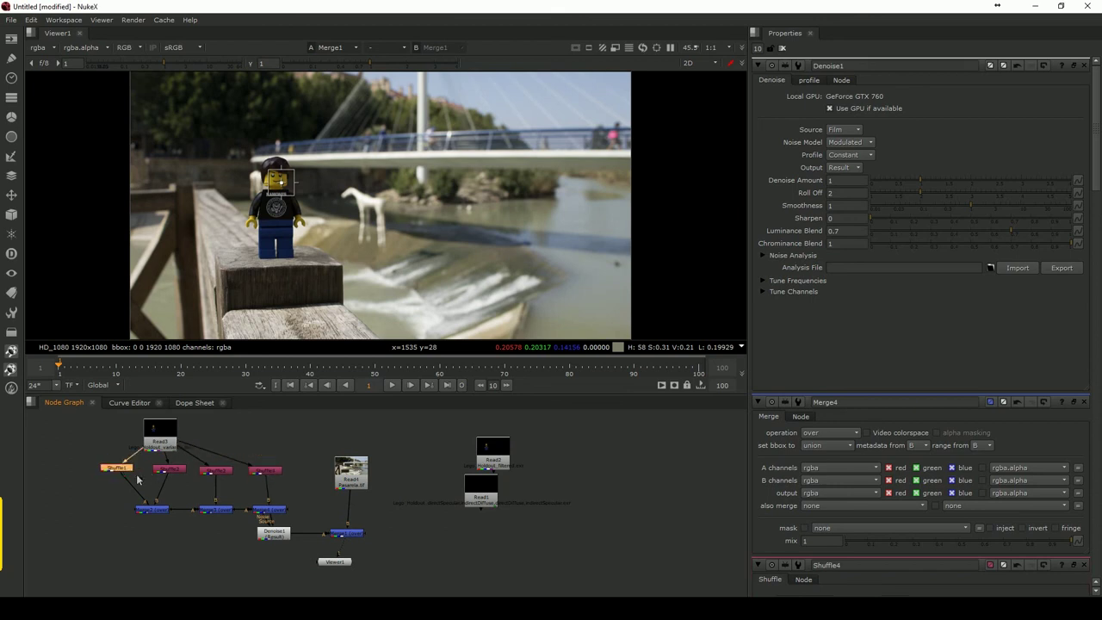
key("c")
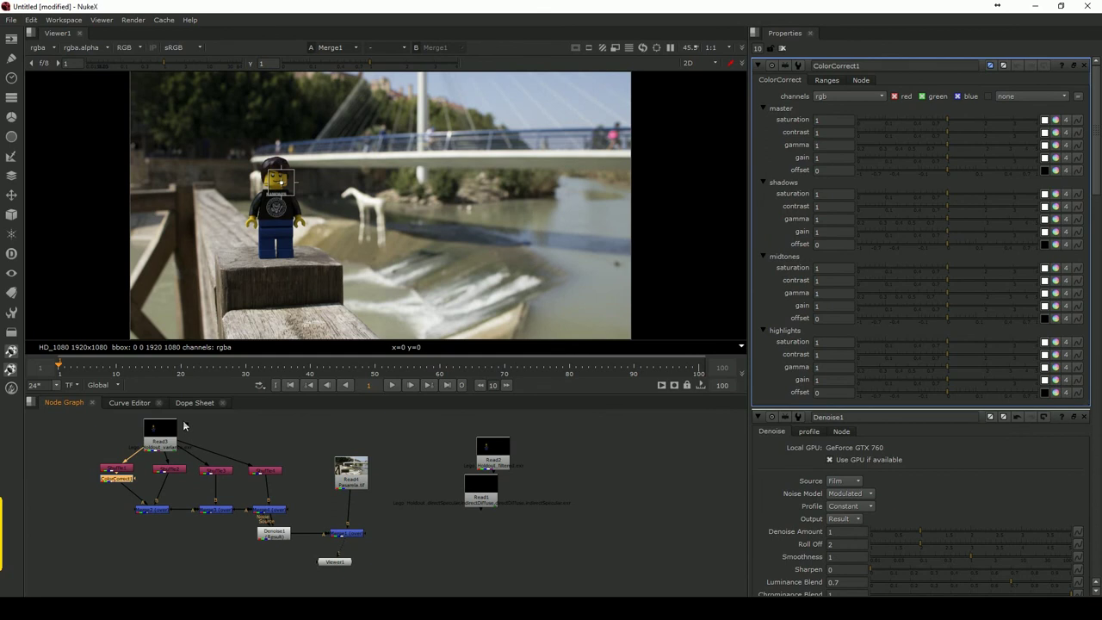
left_click_drag(944, 154, 963, 152)
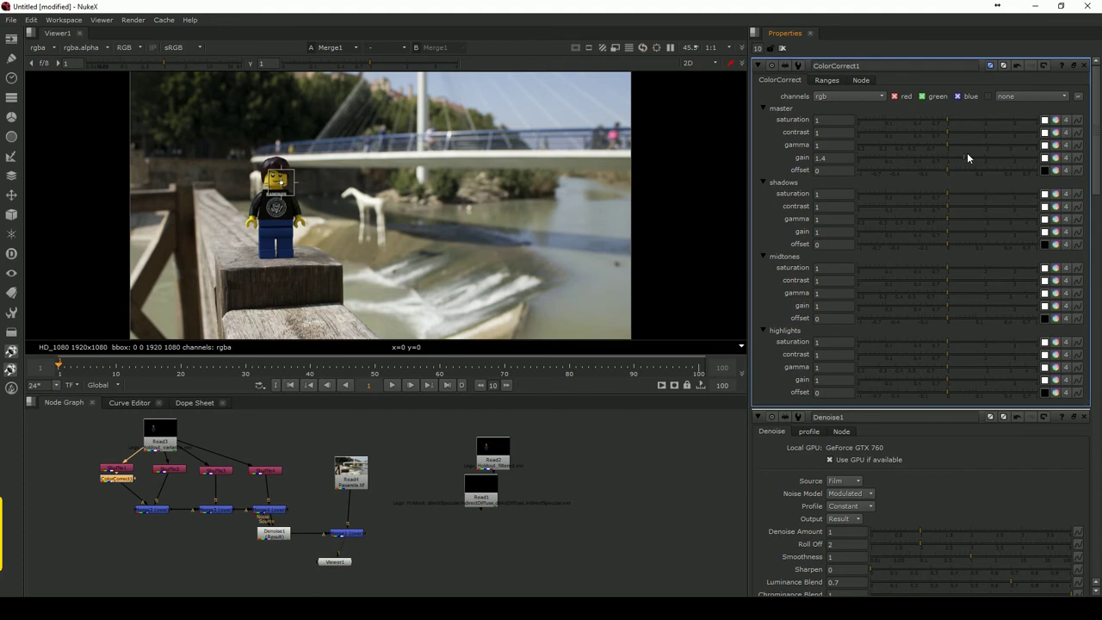
Add ColorCorrect nodes after the second, third and fourth shuffle nodes.
left_click(168, 470)
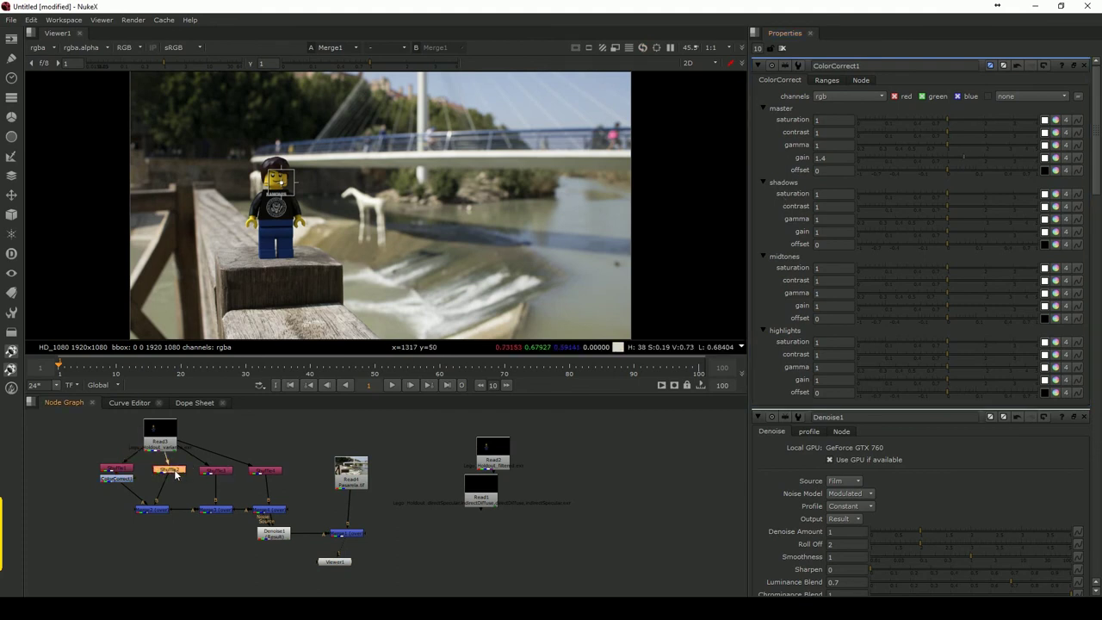
key("c")
left_click(215, 470)
key("c")
left_click(268, 473)
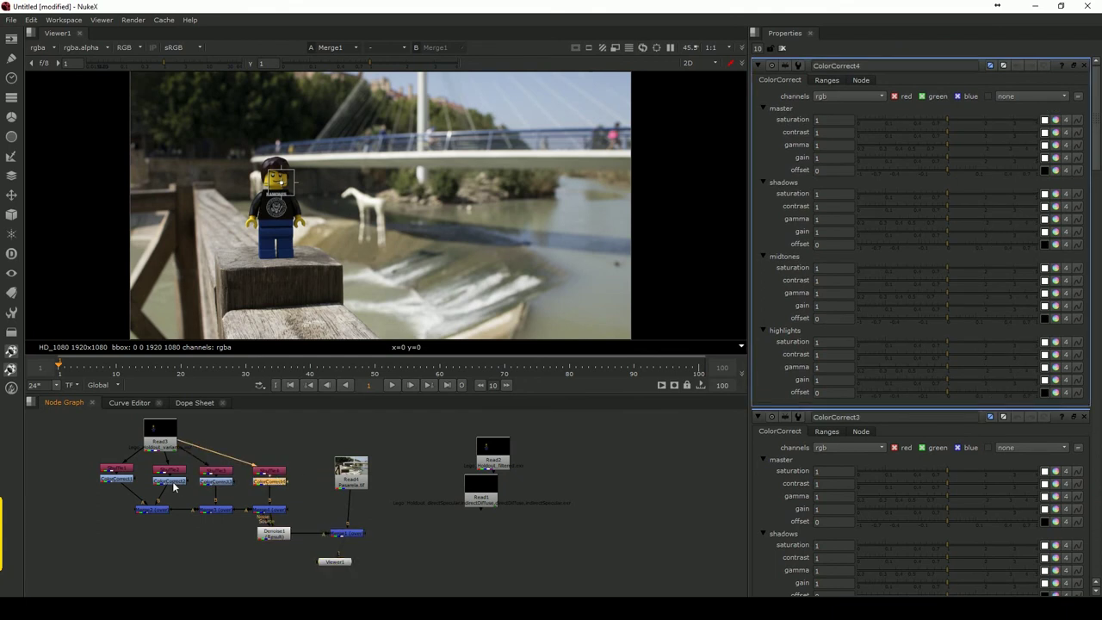
Lower ColorCorrect3's master gain to 0.64 to darken its pass.
double_click(220, 487)
middle_click_drag(280, 211, 348, 203)
scroll(348, 203, "up", 3)
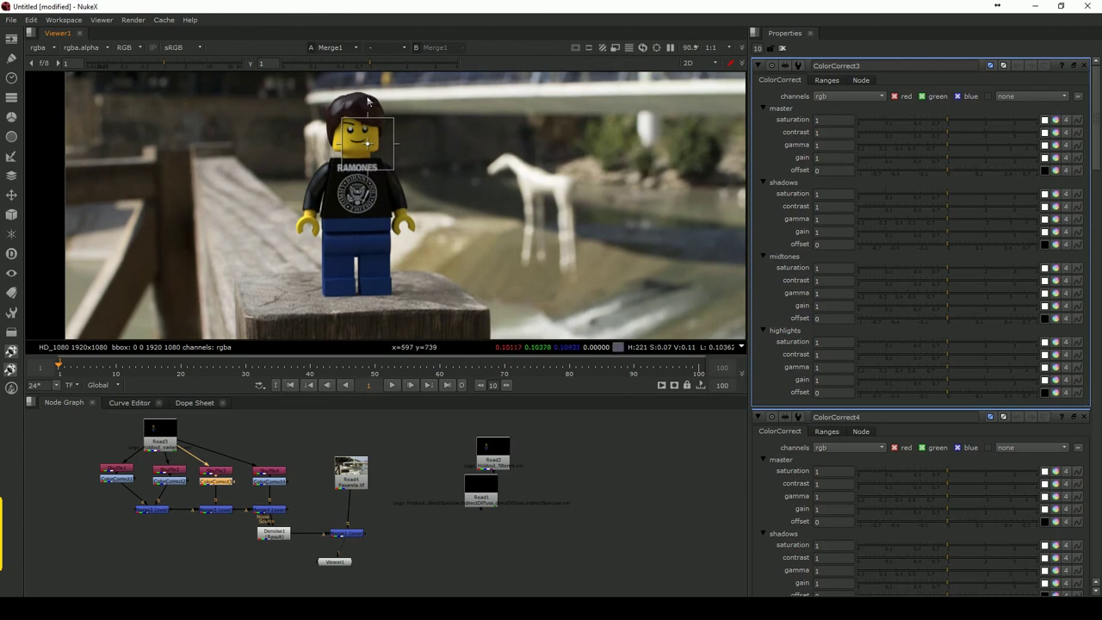
left_click_drag(945, 157, 929, 155)
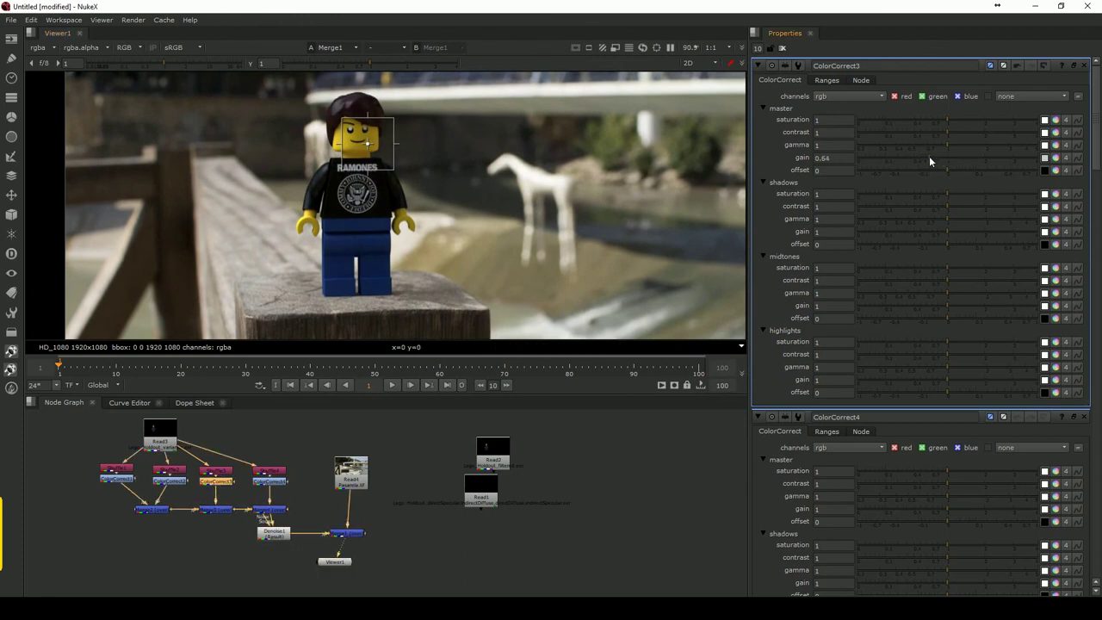
middle_click_drag(580, 196, 511, 197)
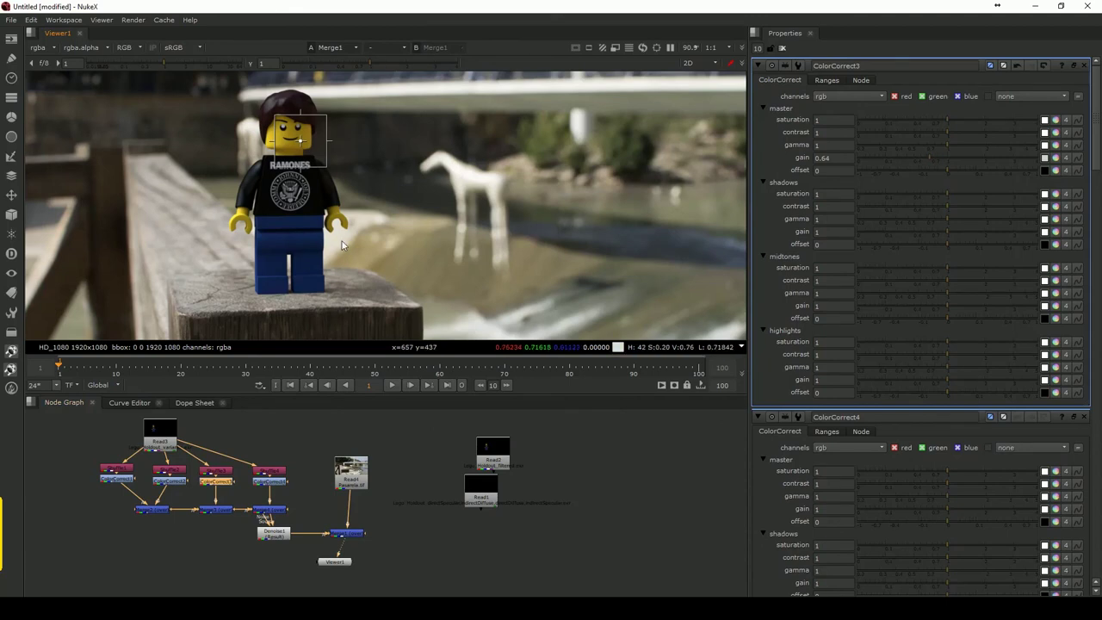
Move Viewer1 further down the node graph and select the merge node.
left_click_drag(345, 564, 357, 585)
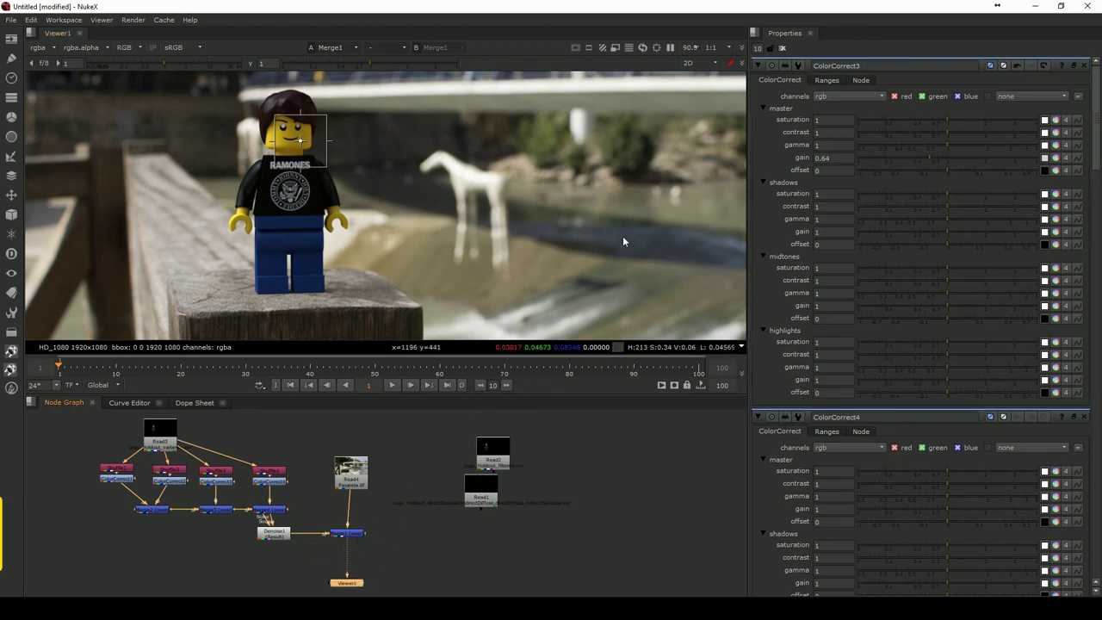
scroll(586, 211, "down", 1)
scroll(475, 253, "down", 3)
scroll(475, 253, "up", 1)
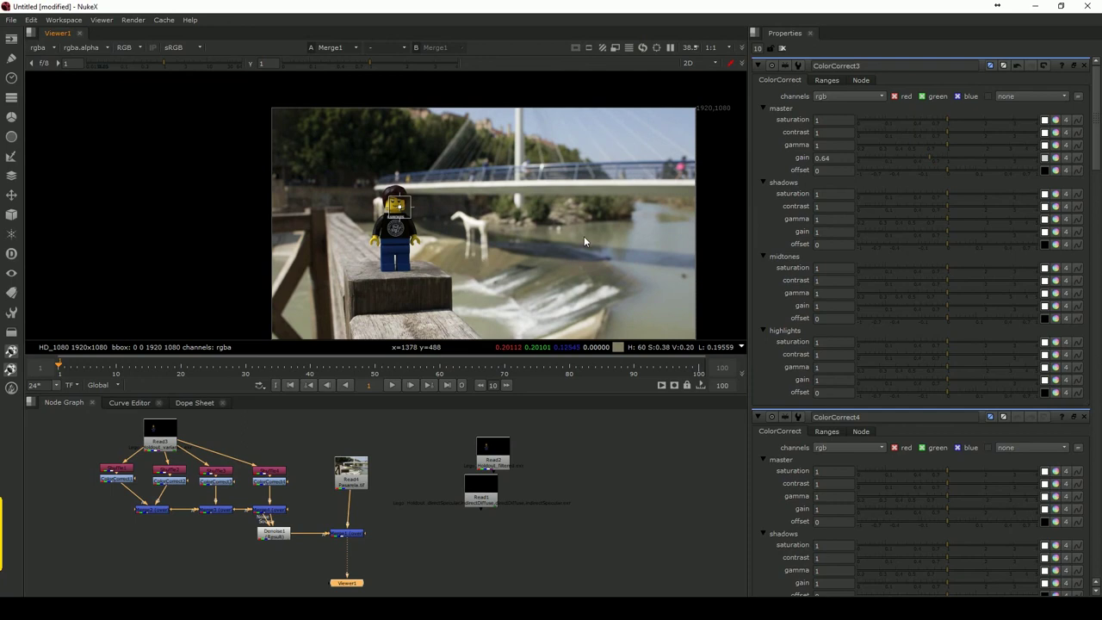
scroll(584, 236, "up", 1)
left_click_drag(391, 552, 353, 536)
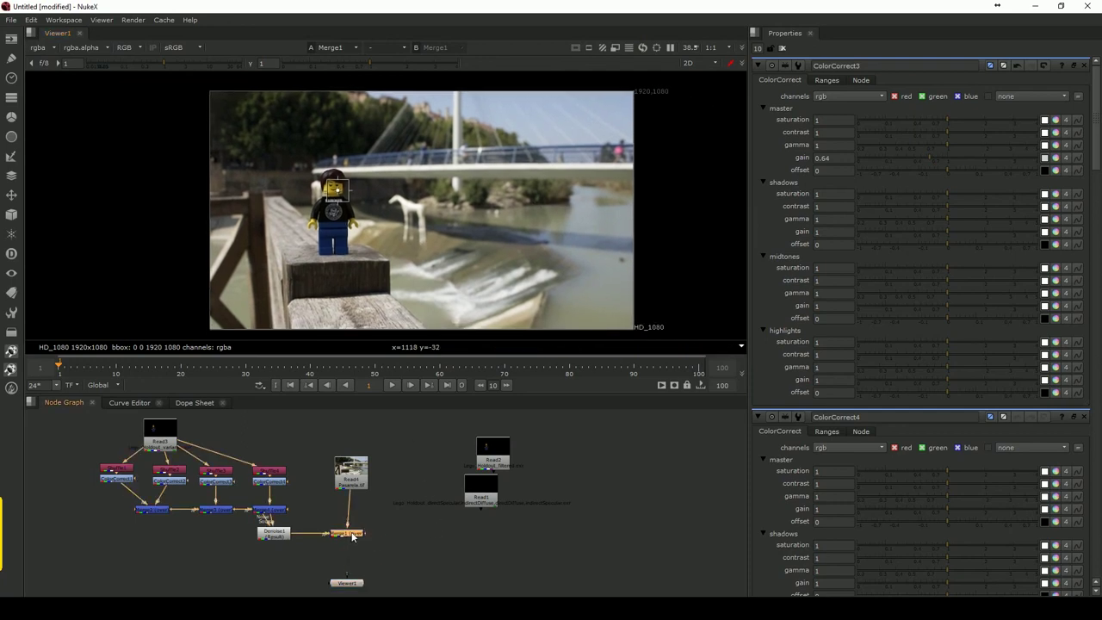
Insert ColorCorrect5 under Merge1 via the 'col' node search, keeping its master gain at 1.
key("Tab")
type("col")
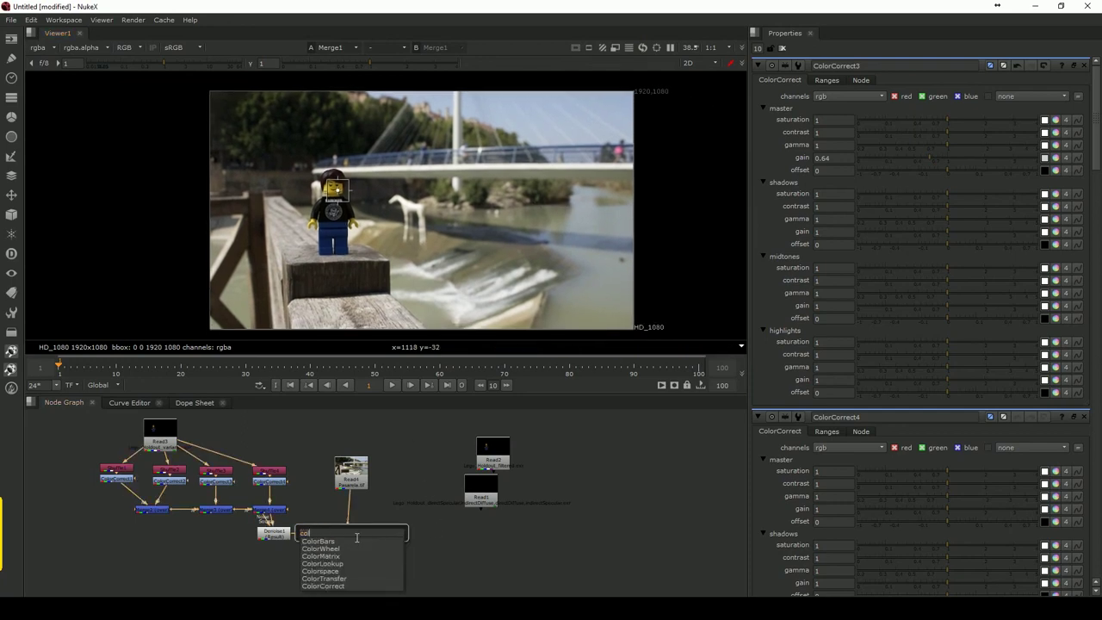
left_click(335, 586)
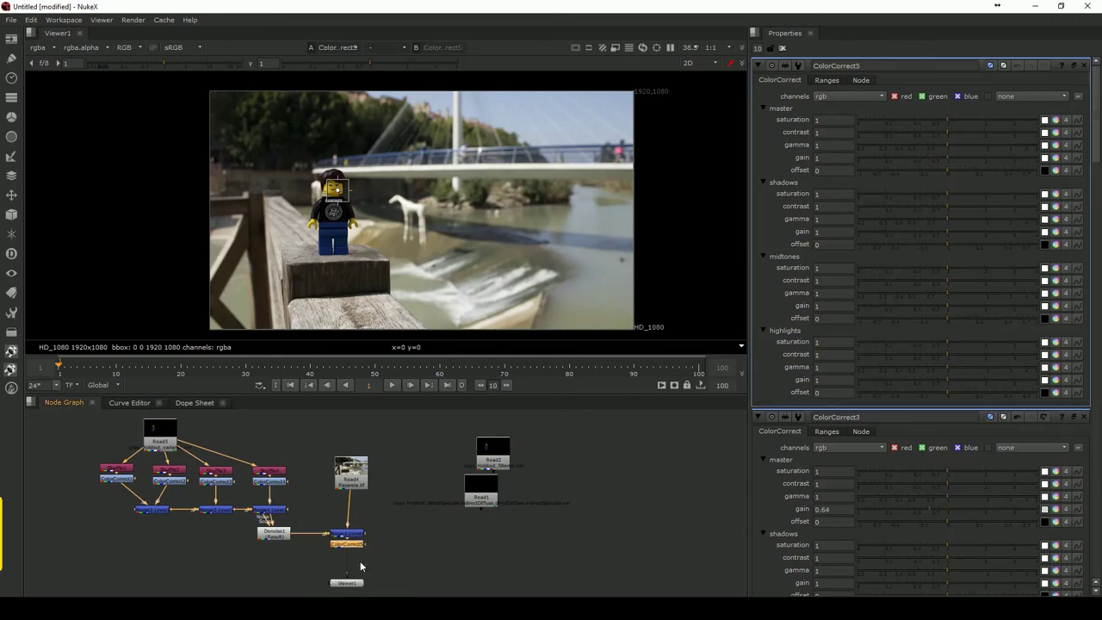
left_click_drag(353, 559, 348, 557)
mouse_move(940, 161)
left_mouse_down()
mouse_move(883, 162)
mouse_move(959, 167)
mouse_move(939, 167)
mouse_move(973, 156)
mouse_move(894, 165)
mouse_move(946, 161)
left_mouse_up()
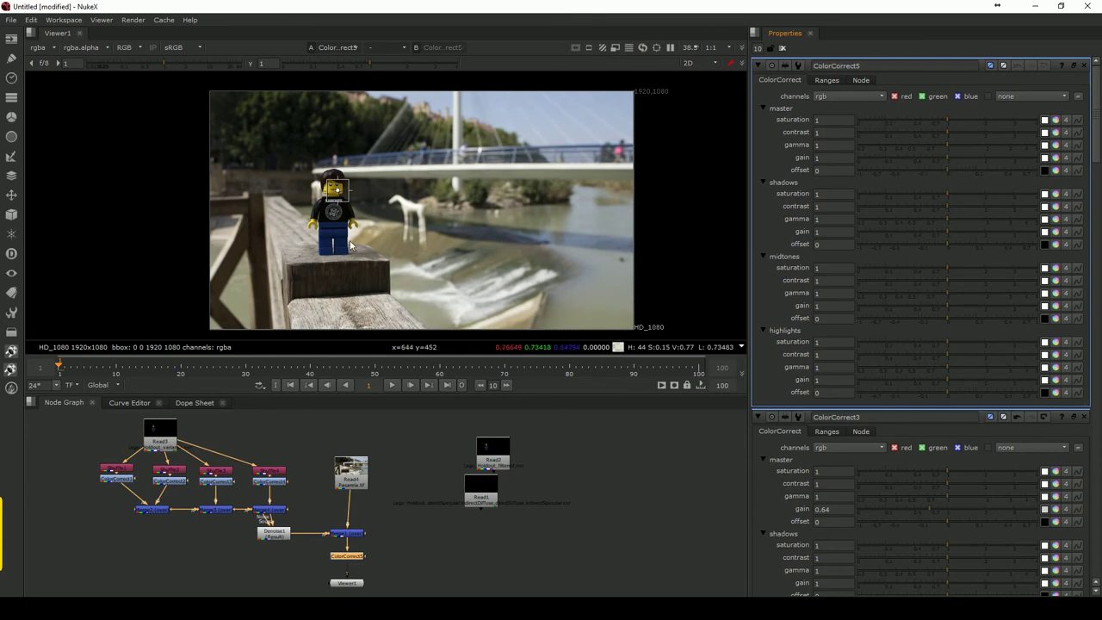
left_click(589, 517)
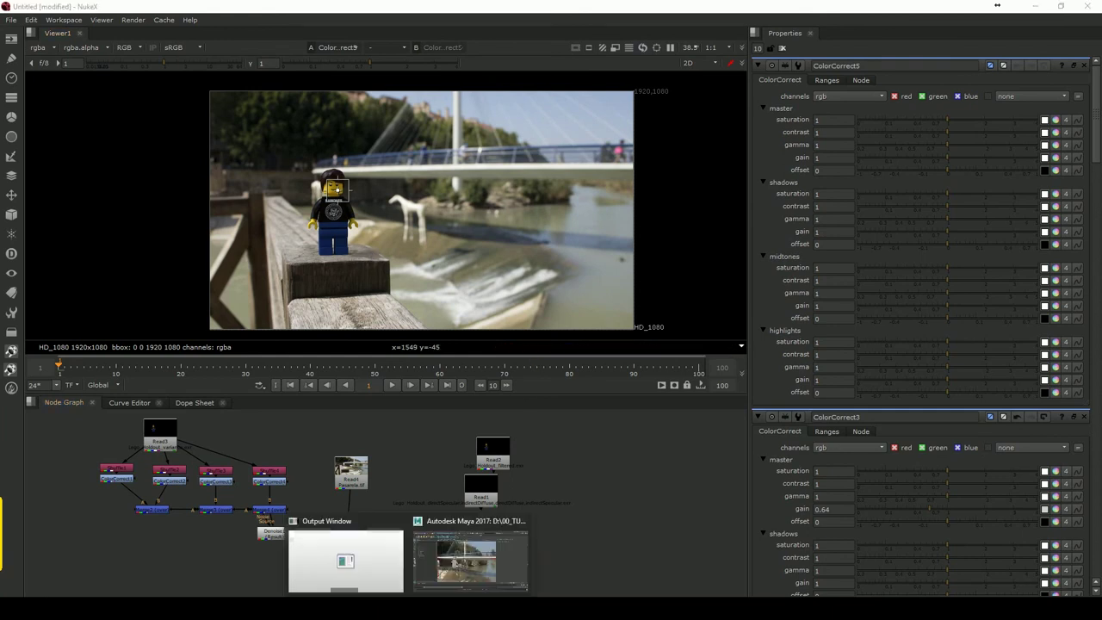
left_click(469, 555)
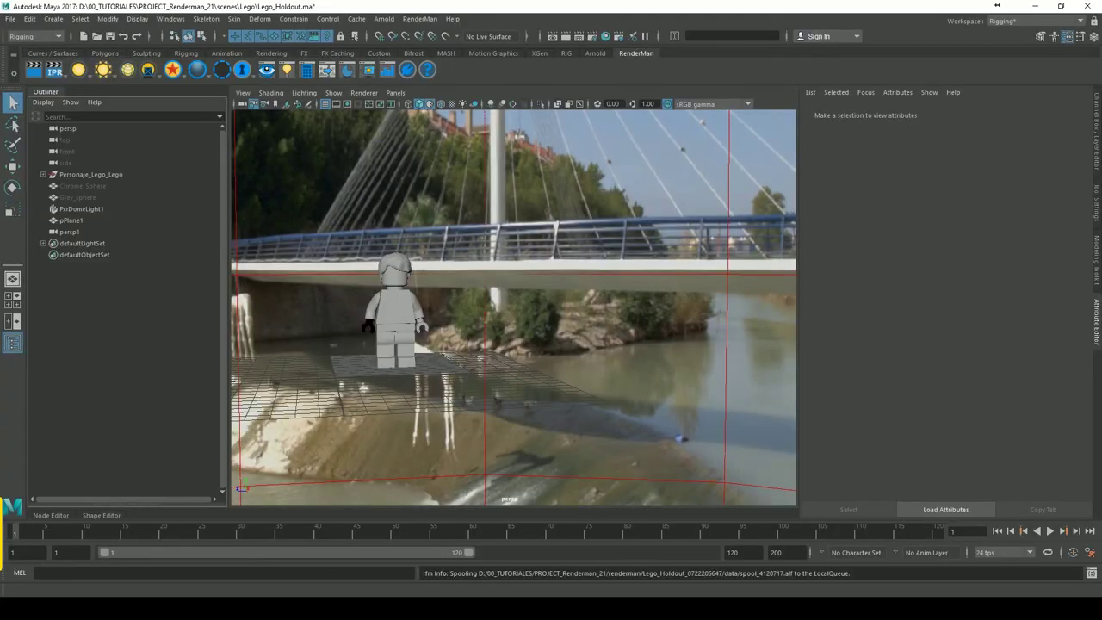
left_click(337, 367)
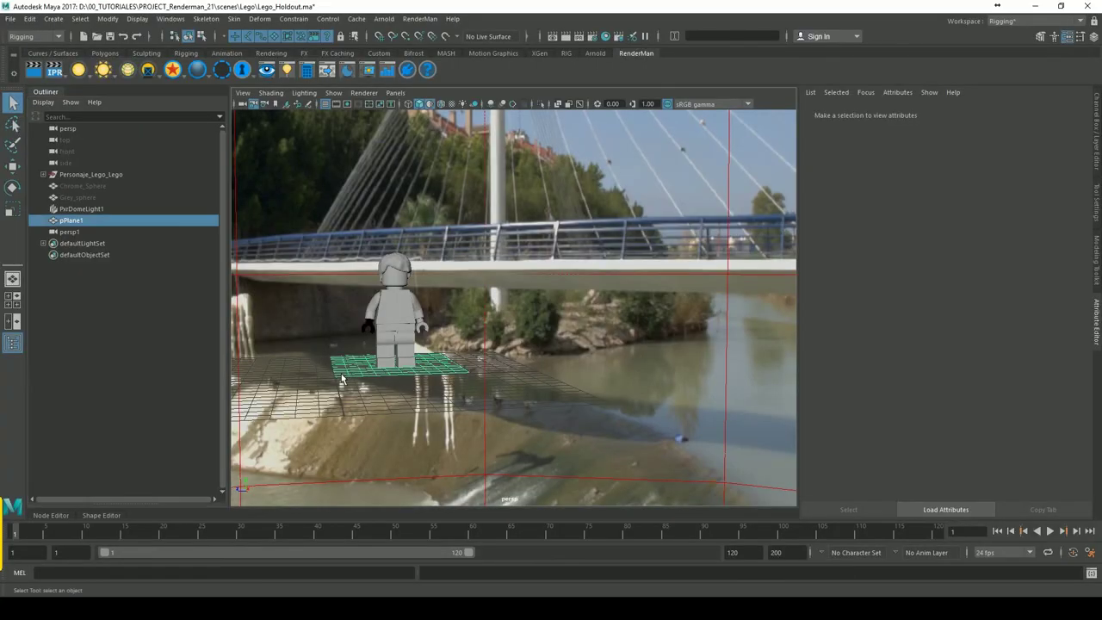
right_click(222, 71)
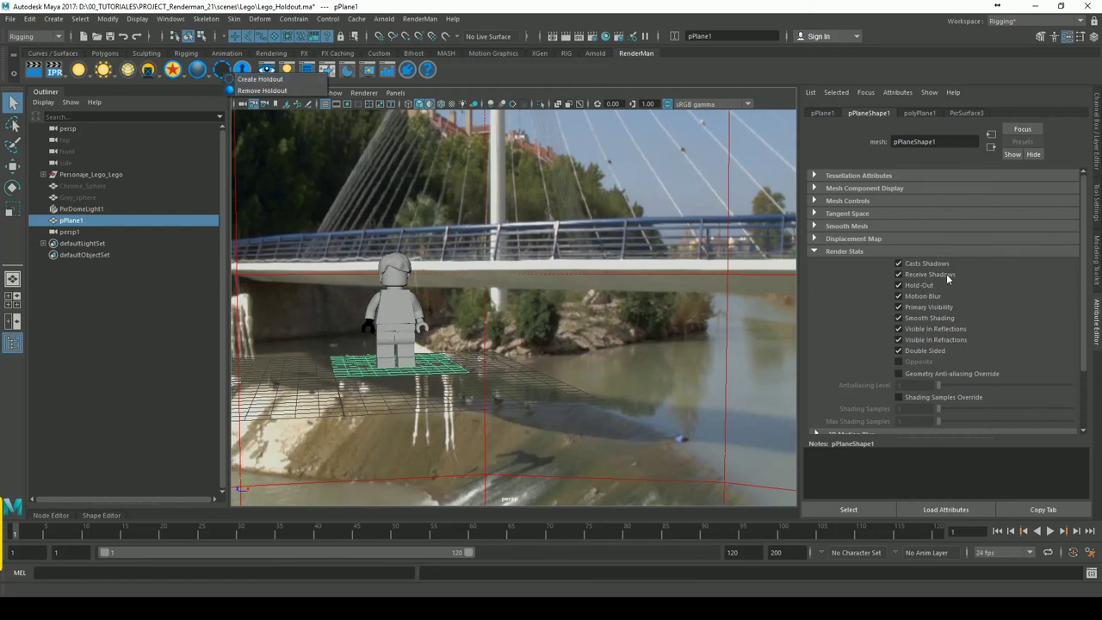
left_click(587, 37)
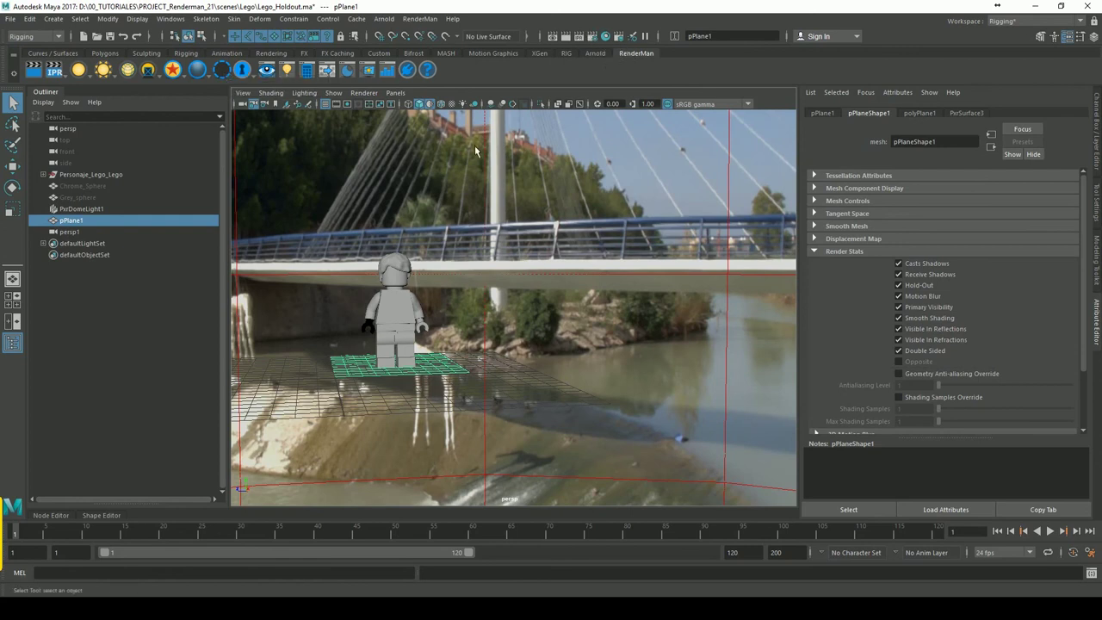
left_click(593, 37)
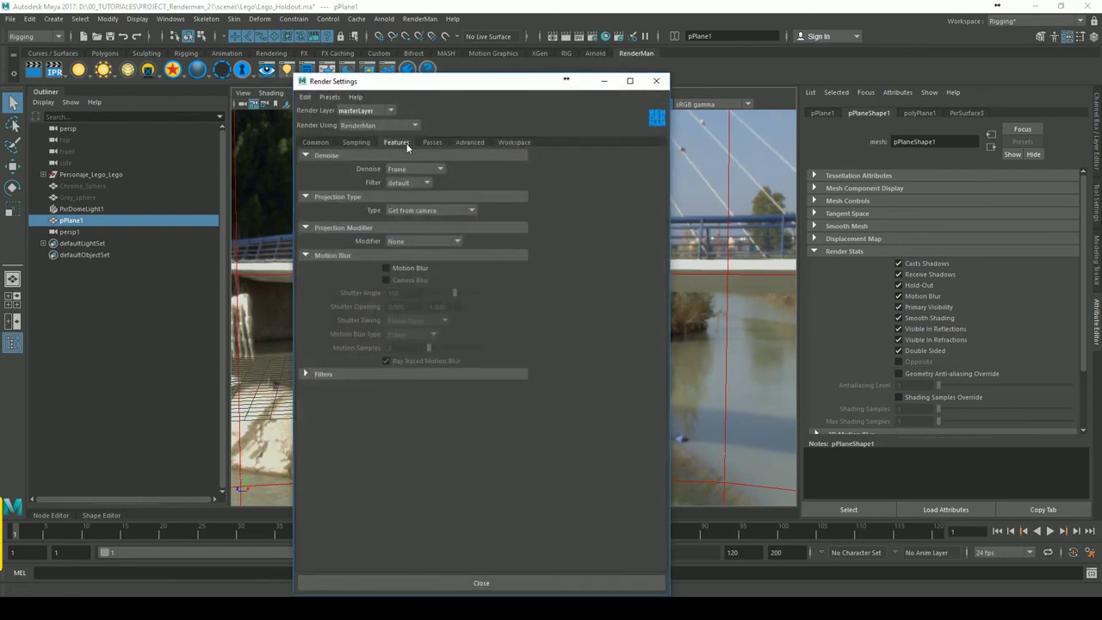
left_click(469, 143)
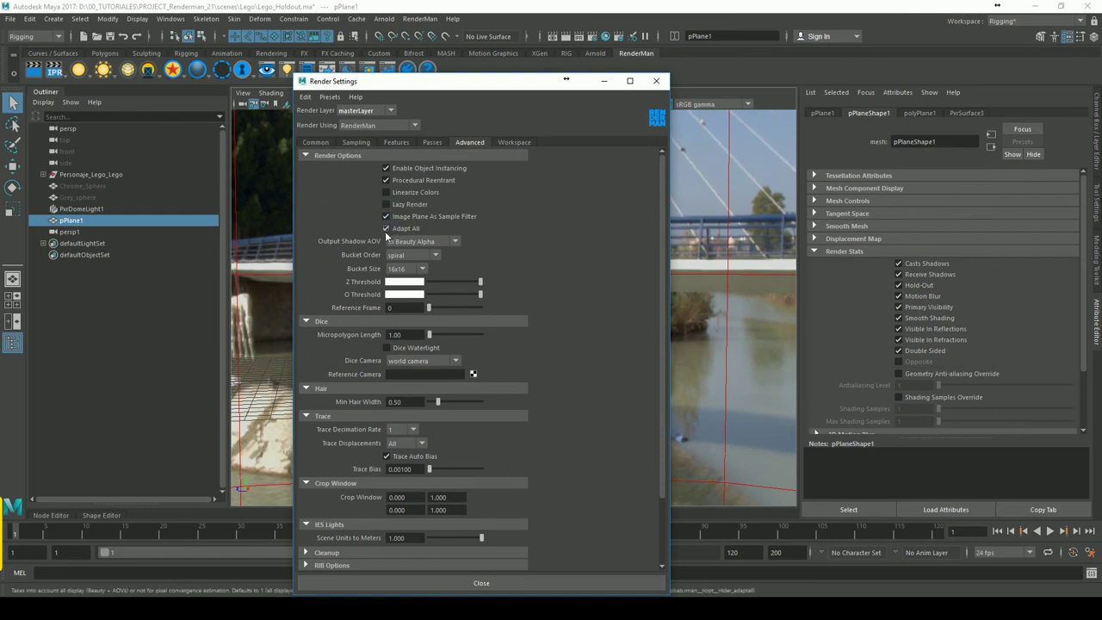
left_click(656, 81)
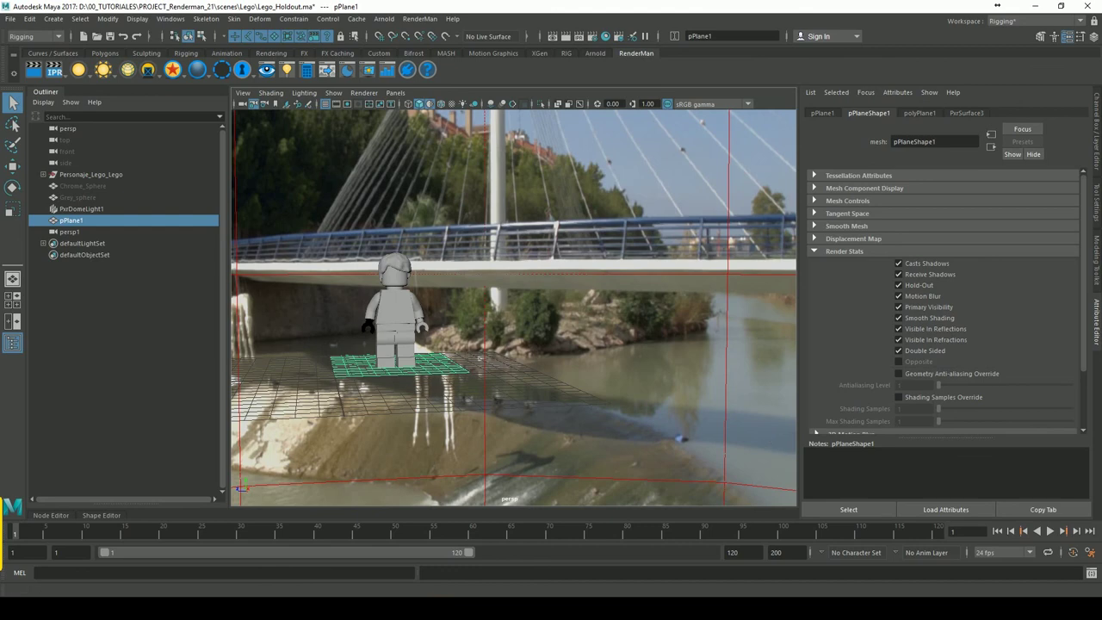
left_click(792, 549)
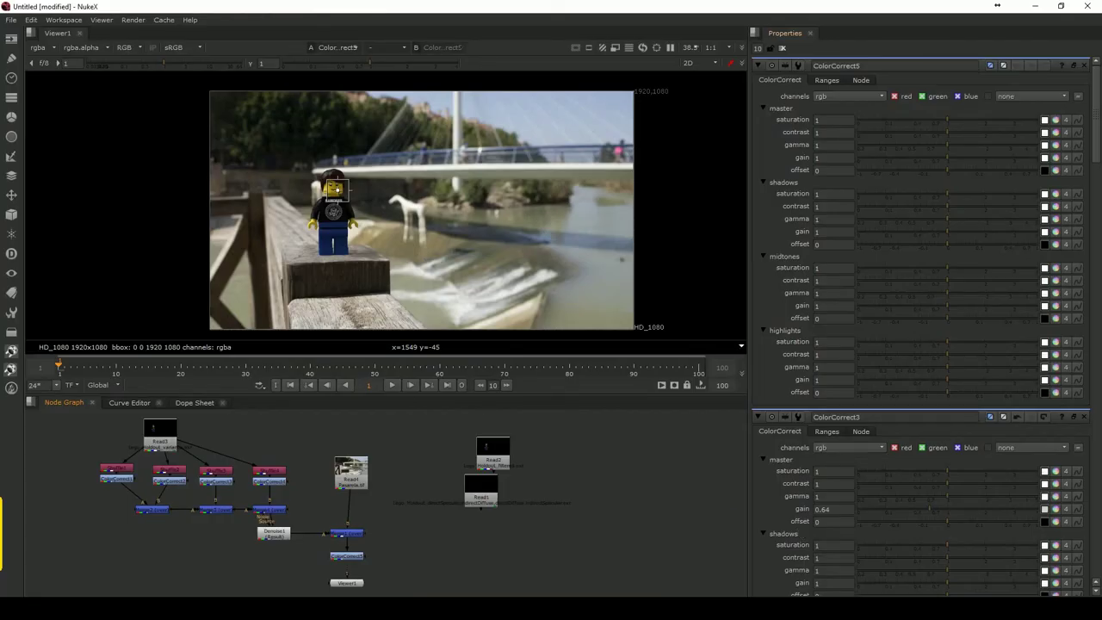